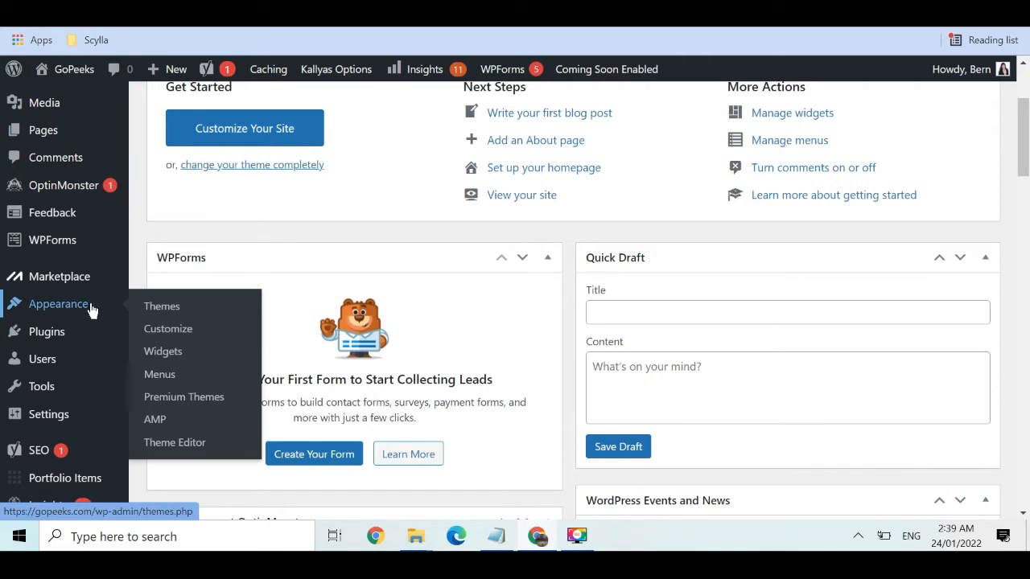
Upload the Divi.zip theme file from Appearance > Themes > Add New and install it
{"action": "left_click", "coordinate": [161, 306]}
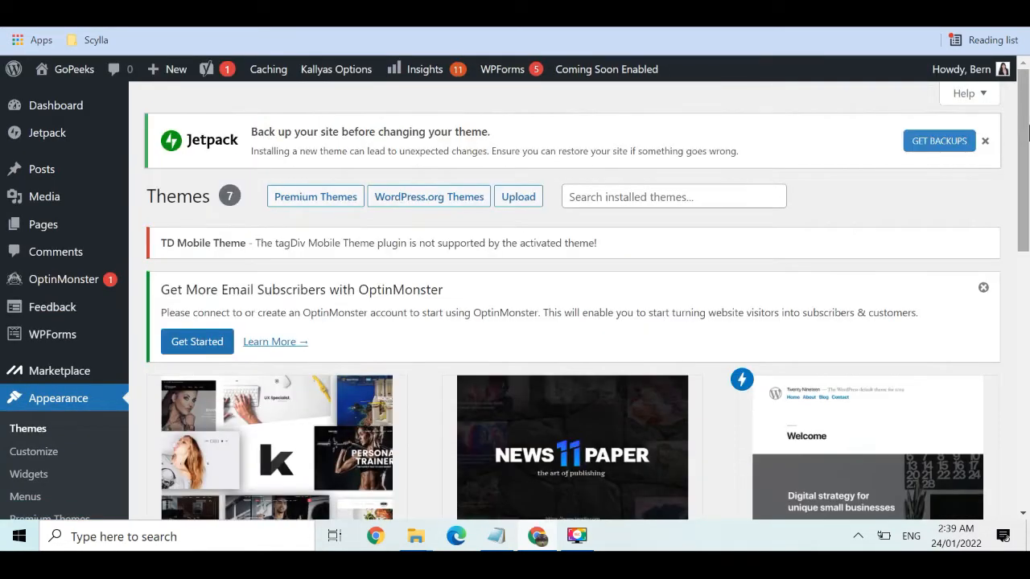
{"action": "mouse_move", "coordinate": [1028, 139]}
{"action": "left_mouse_down"}
{"action": "mouse_move", "coordinate": [1028, 212]}
{"action": "mouse_move", "coordinate": [1020, 122]}
{"action": "left_mouse_up"}
{"action": "scroll", "coordinate": [524, 455], "scroll_direction": "down", "scroll_amount": 7}
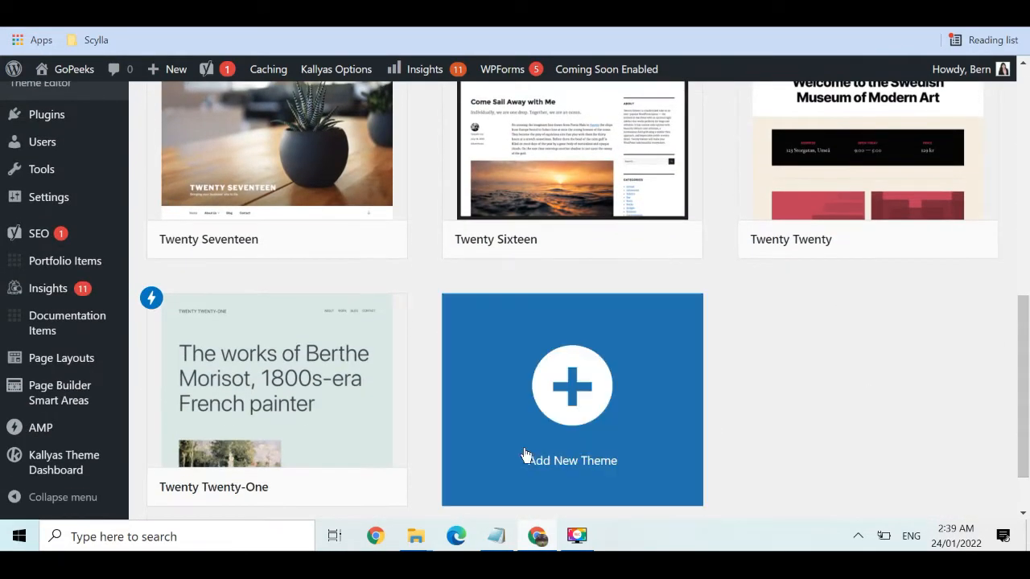
{"action": "left_click", "coordinate": [582, 402]}
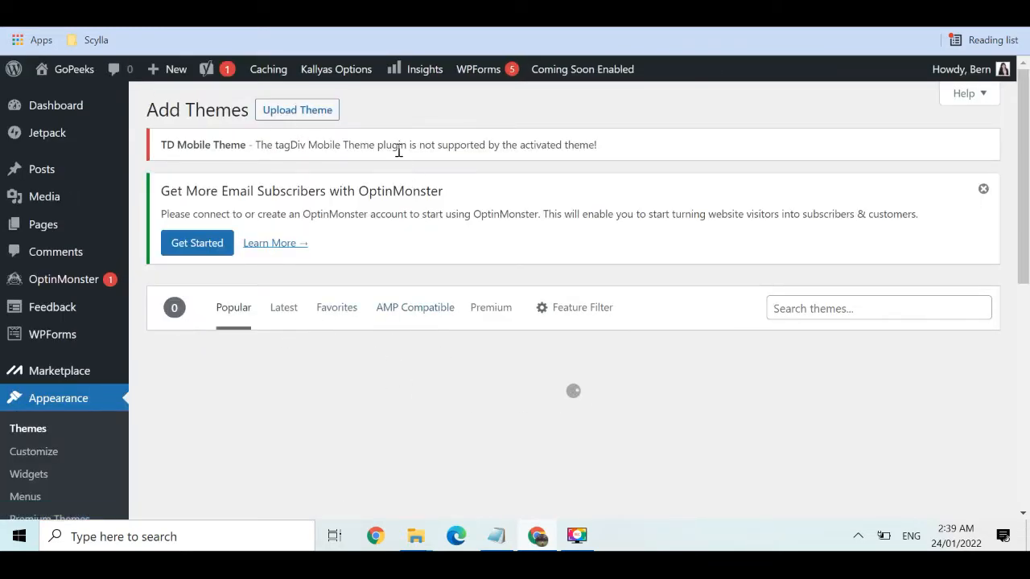
{"action": "left_click", "coordinate": [325, 123]}
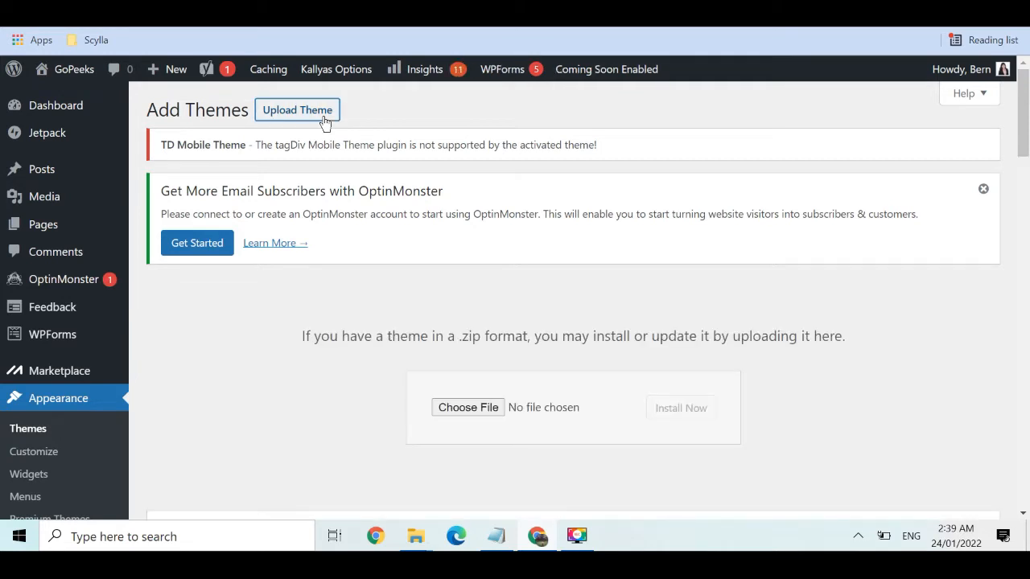
{"action": "left_click", "coordinate": [453, 407]}
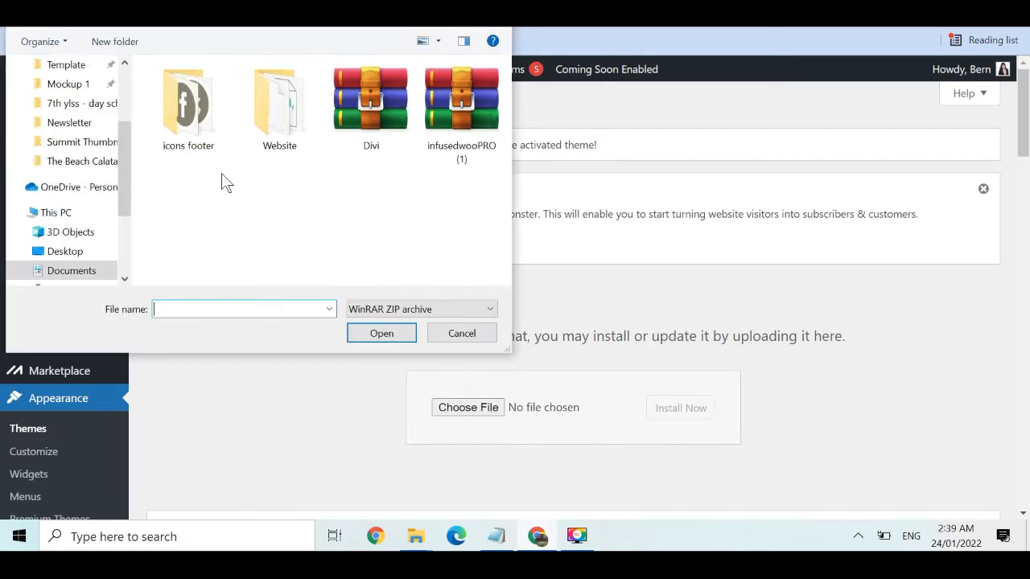
{"action": "double_click", "coordinate": [358, 123]}
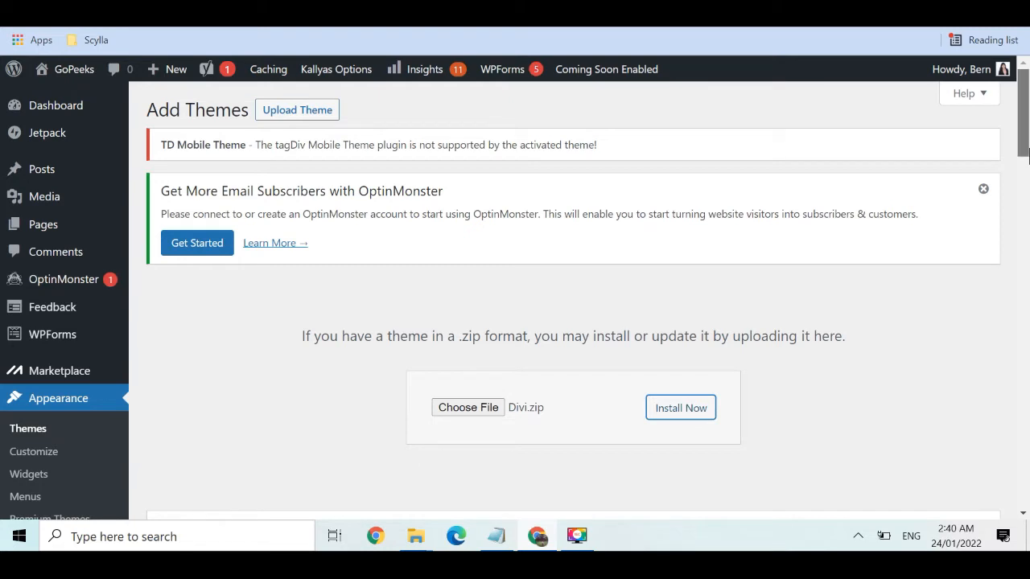
{"action": "left_click_drag", "start_coordinate": [1028, 154], "coordinate": [1027, 177]}
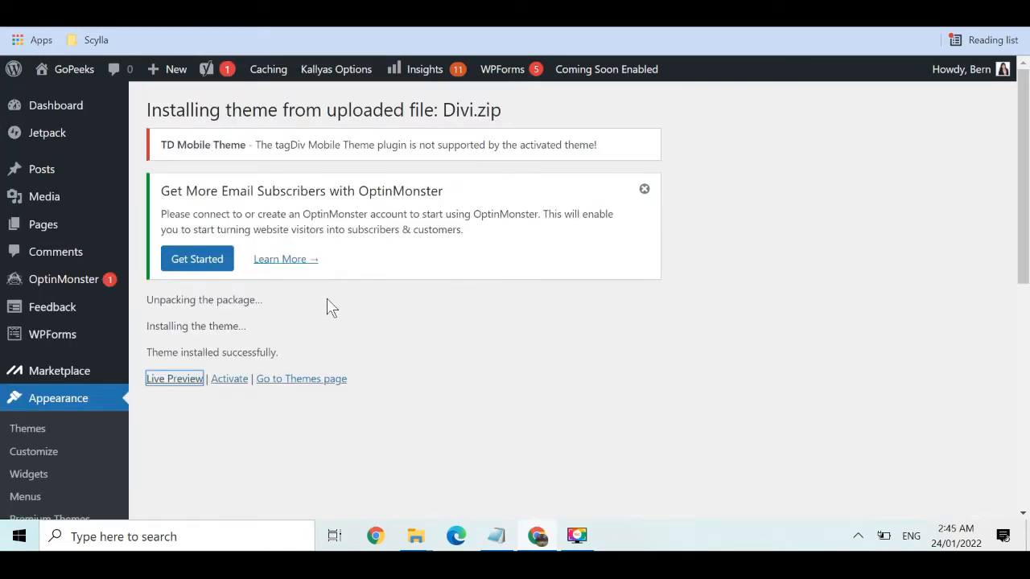
{"action": "left_click", "coordinate": [229, 379]}
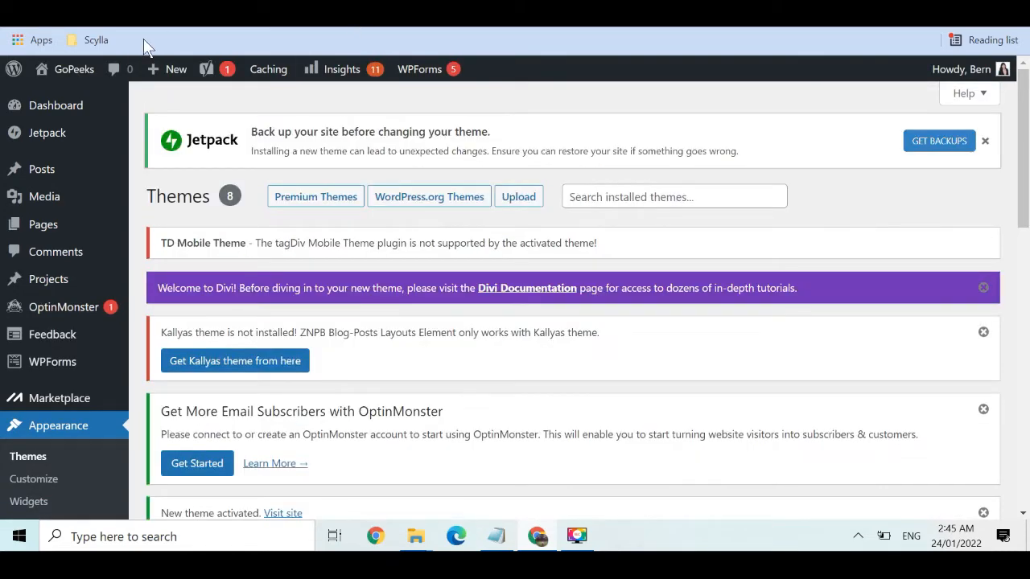
Activate Divi and view the GoPeeks front end with the new theme applied
{"action": "mouse_move", "coordinate": [83, 73]}
{"action": "key", "text": "ctrl+Tab"}
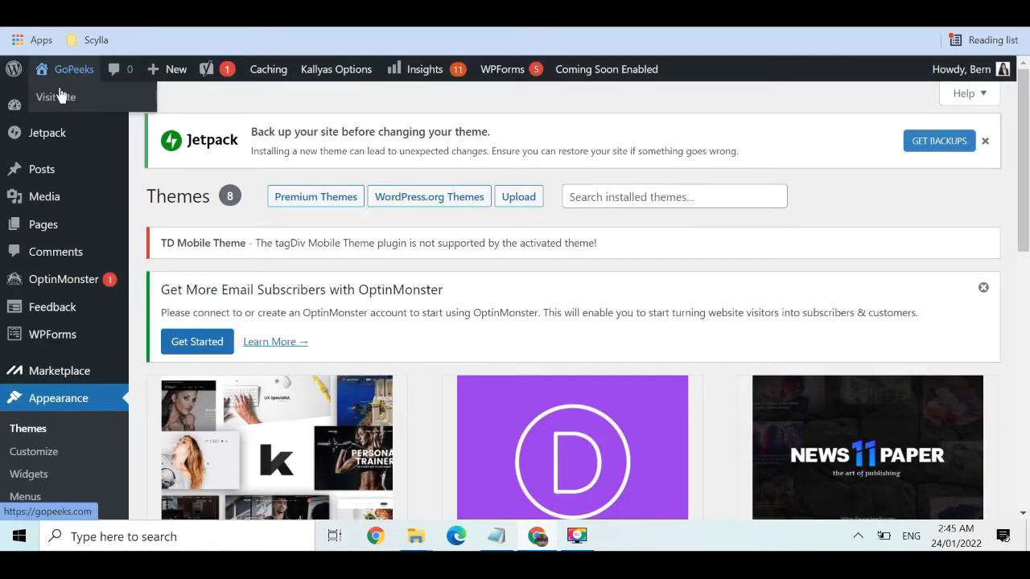
{"action": "left_click", "coordinate": [61, 98]}
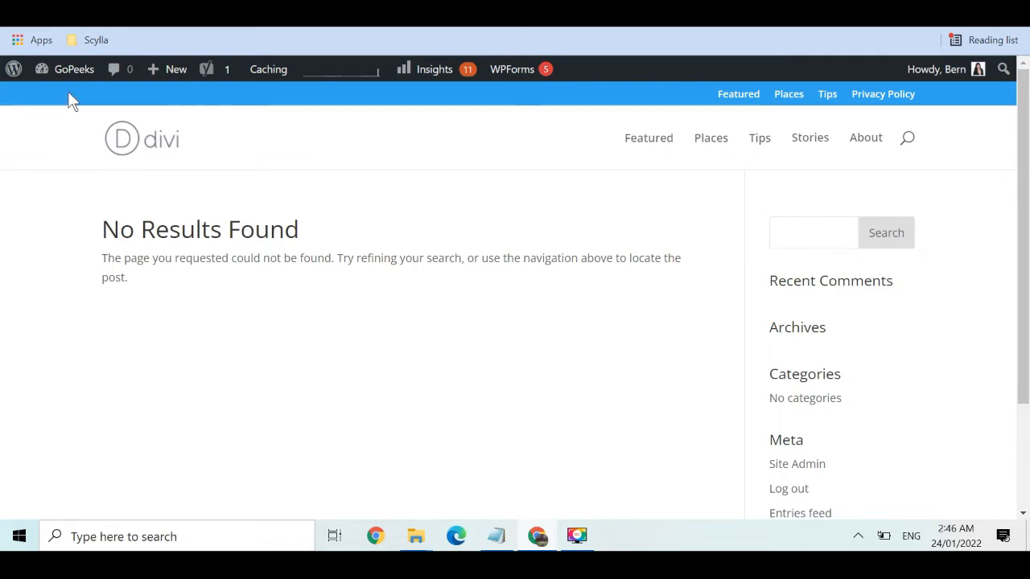
Go from the live GoPeeks site back to the WordPress admin Dashboard
{"action": "mouse_move", "coordinate": [70, 74]}
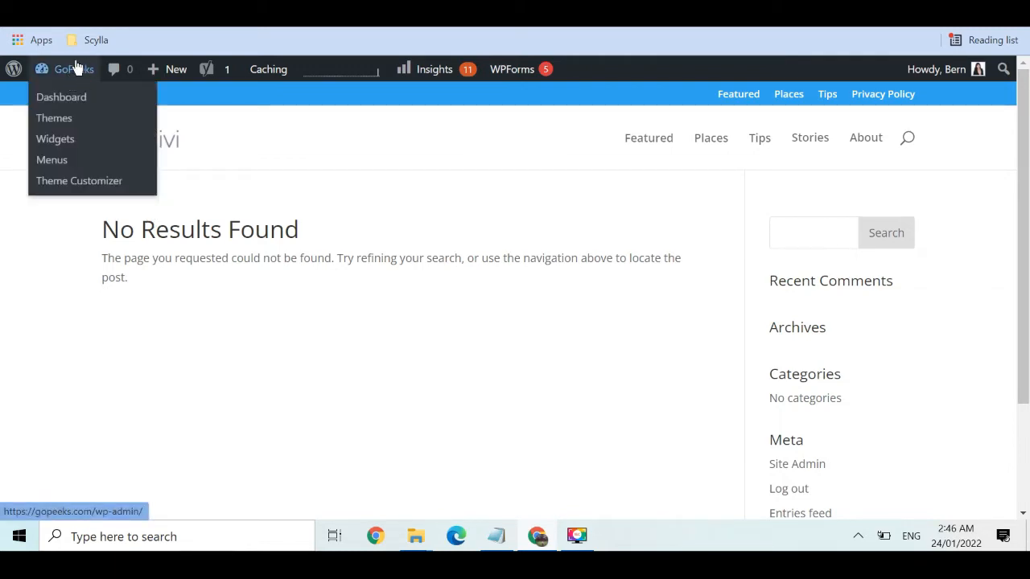
{"action": "left_click", "coordinate": [60, 97]}
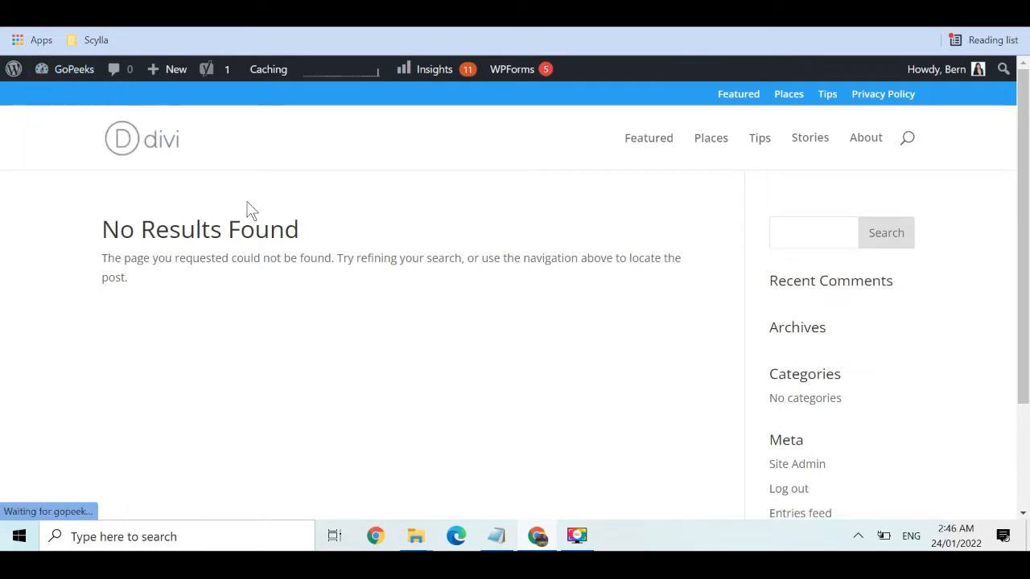
{"action": "scroll", "coordinate": [1020, 160], "scroll_direction": "down", "scroll_amount": 1}
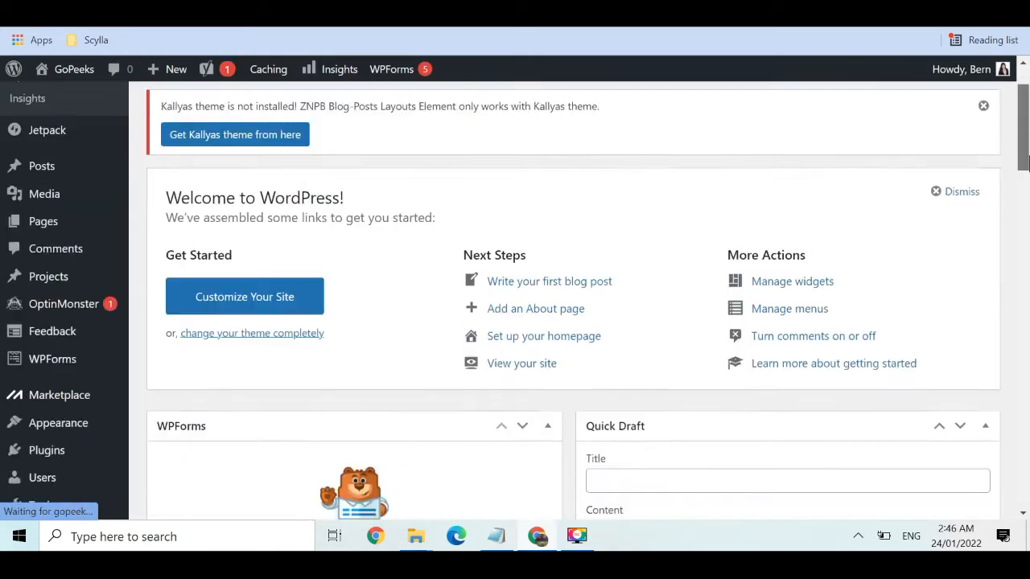
{"action": "scroll", "coordinate": [1020, 161], "scroll_direction": "down", "scroll_amount": 2}
{"action": "mouse_move", "coordinate": [125, 307]}
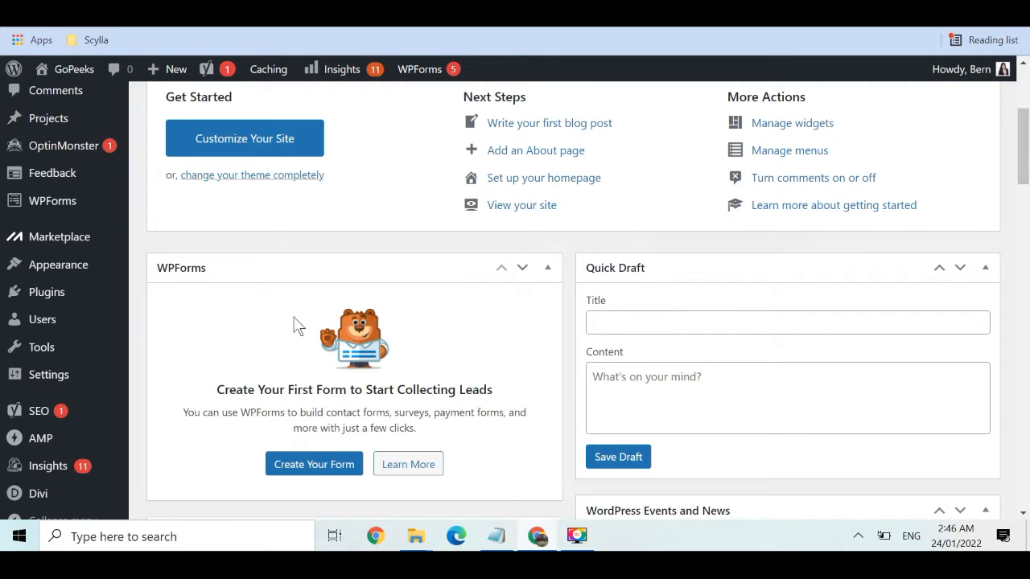
{"action": "mouse_move", "coordinate": [81, 271]}
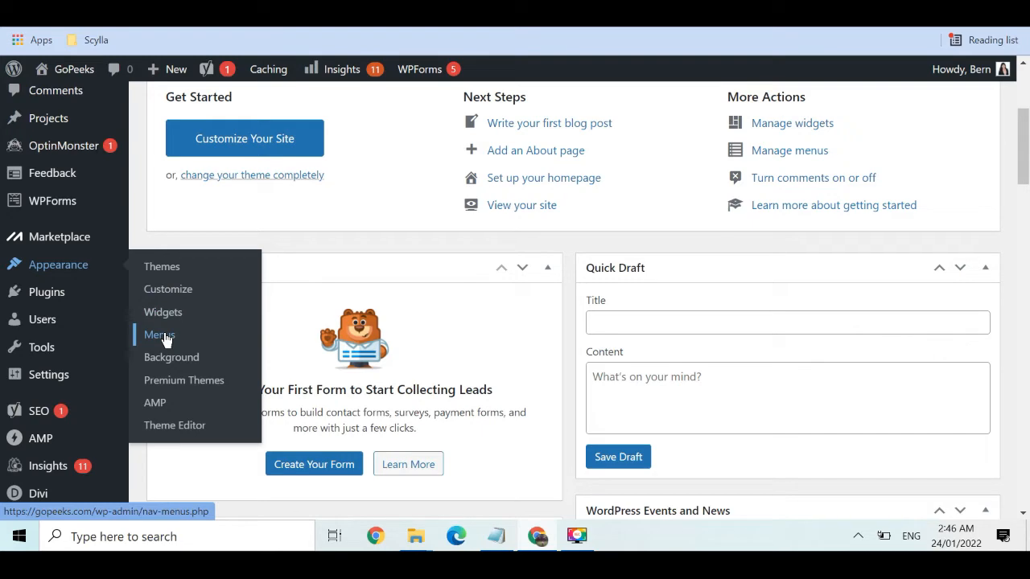
{"action": "left_click_drag", "start_coordinate": [1025, 134], "coordinate": [1024, 96]}
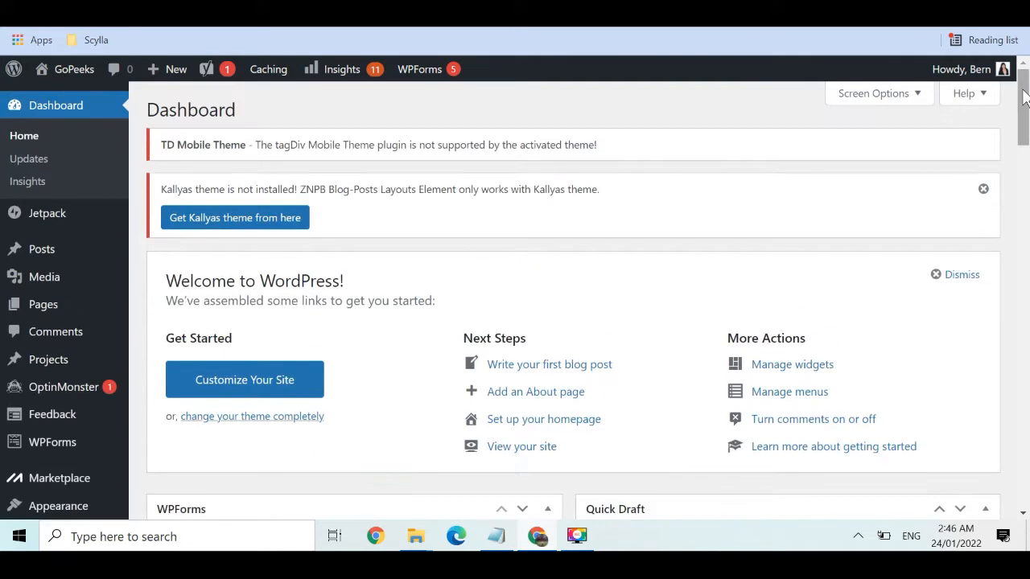
{"action": "mouse_move", "coordinate": [69, 313]}
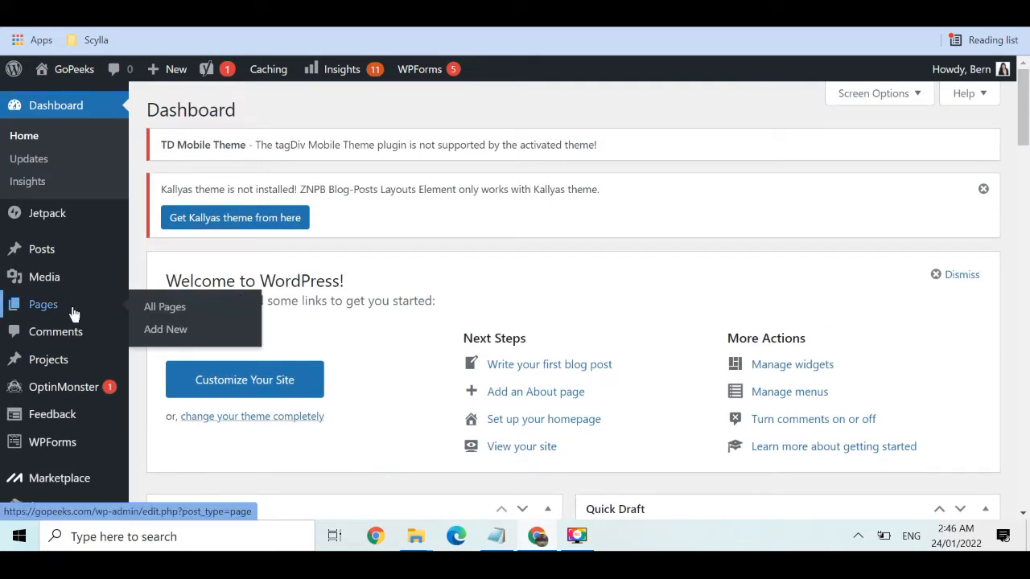
From Pages > All Pages, start a new blank page with Add New
{"action": "left_click", "coordinate": [155, 310]}
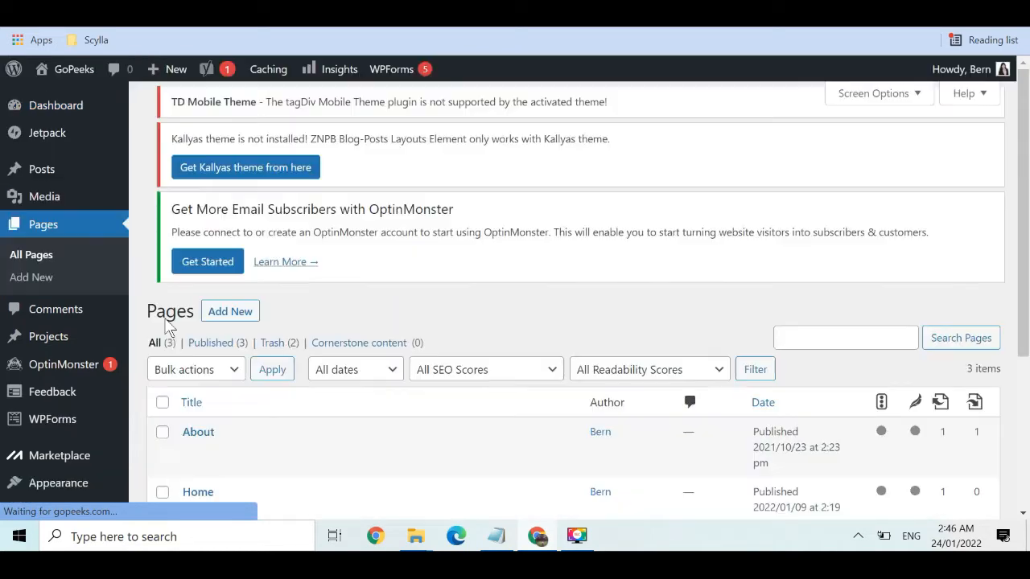
{"action": "left_click_drag", "start_coordinate": [1027, 173], "coordinate": [1027, 223]}
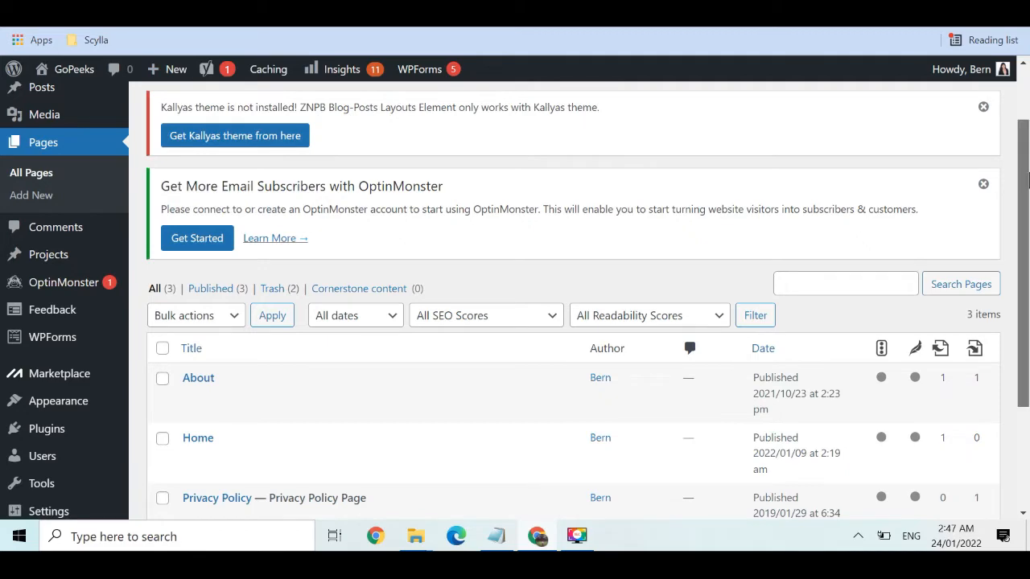
{"action": "scroll", "coordinate": [1026, 294], "scroll_direction": "down", "scroll_amount": 3}
{"action": "scroll", "coordinate": [1026, 271], "scroll_direction": "up", "scroll_amount": 3}
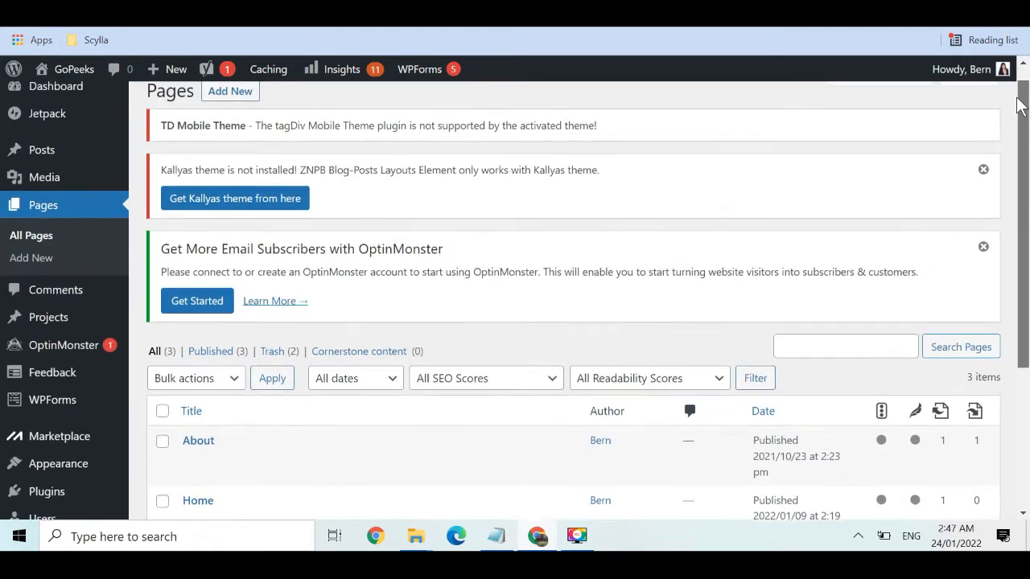
{"action": "left_click", "coordinate": [228, 115]}
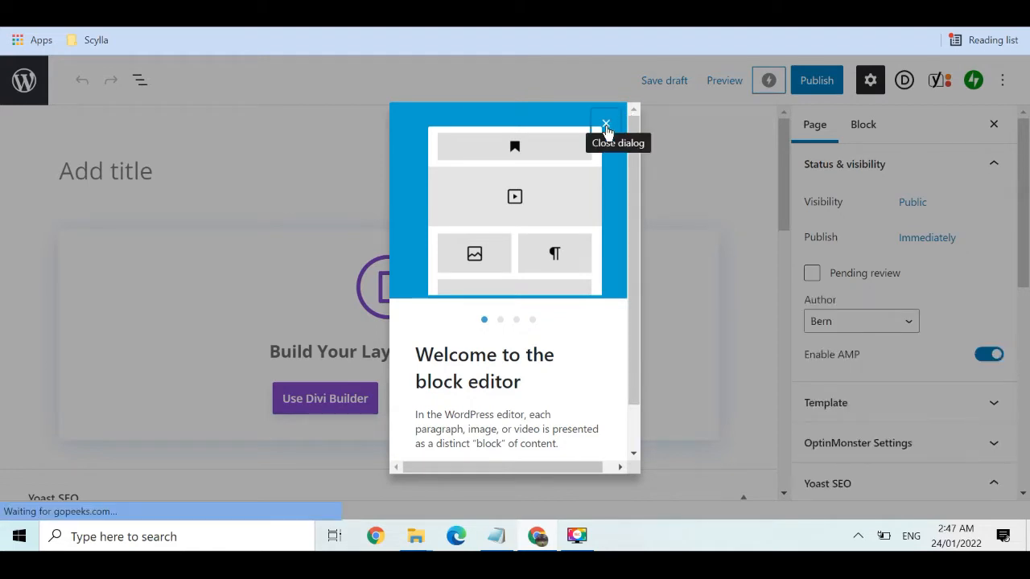
Publish a page titled 'Contact Us' and return to the Pages list
{"action": "left_click", "coordinate": [606, 126]}
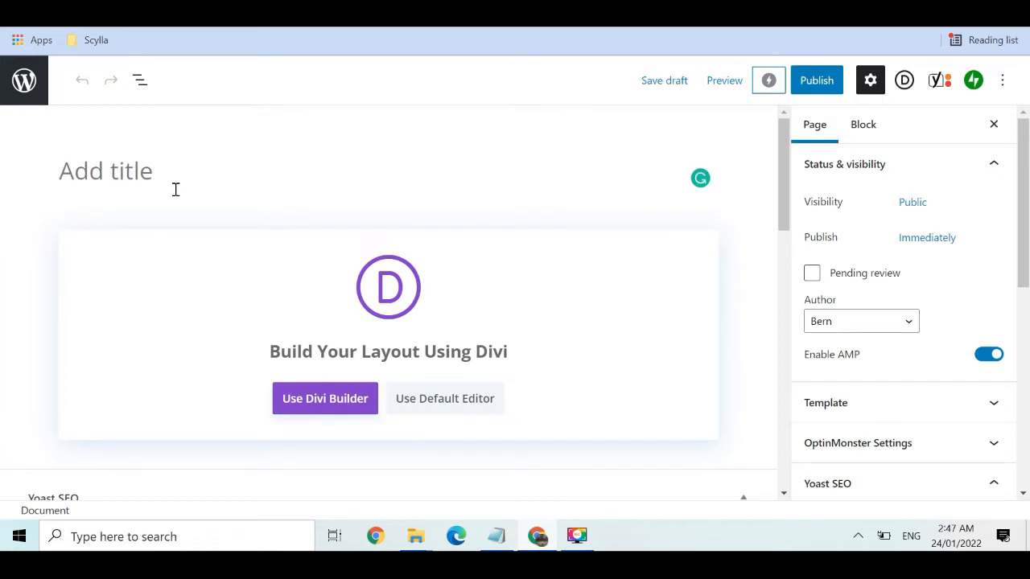
{"action": "type", "text": "Contact"}
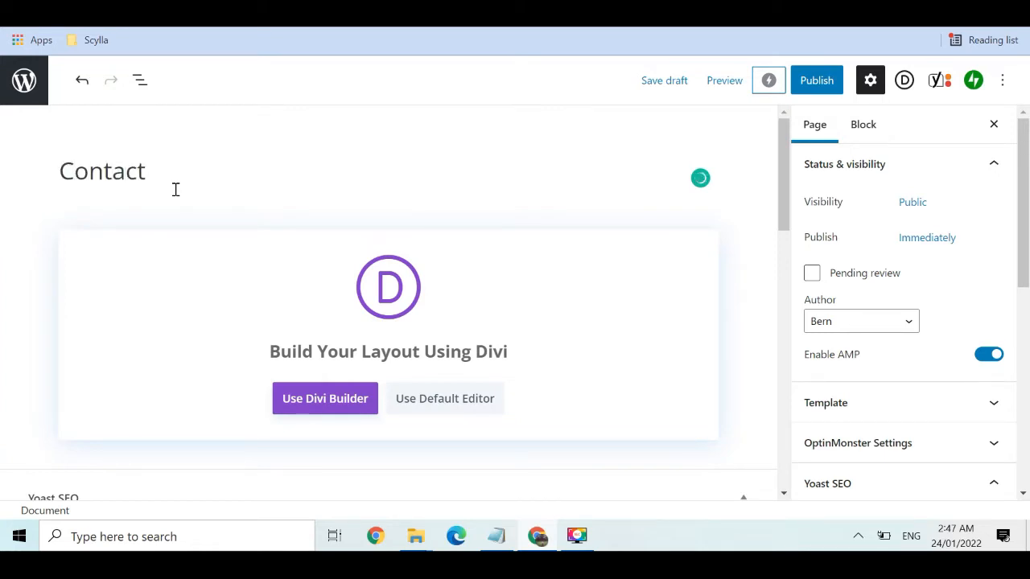
{"action": "type", "text": " Us"}
{"action": "left_click", "coordinate": [825, 89]}
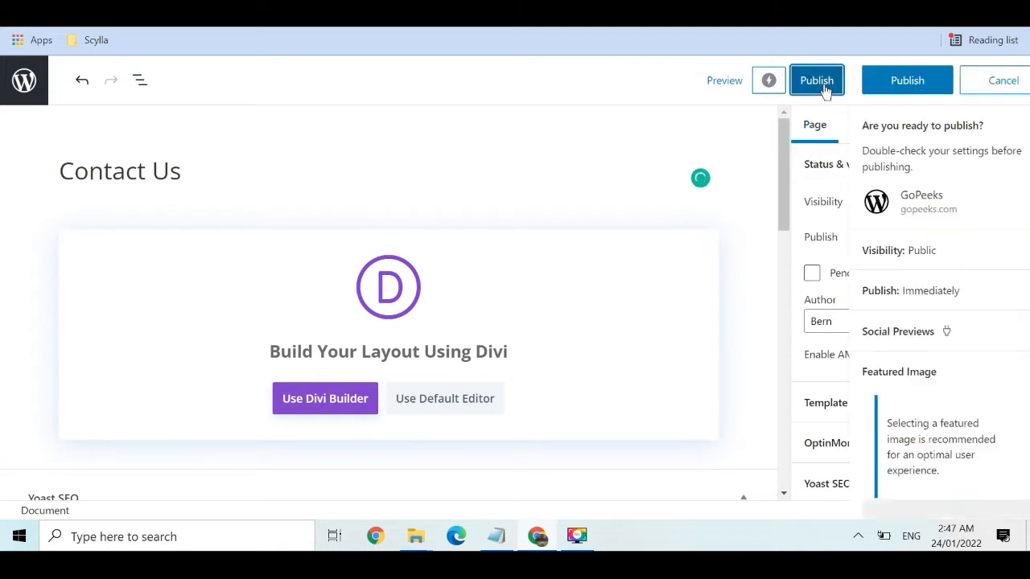
{"action": "left_click", "coordinate": [866, 81]}
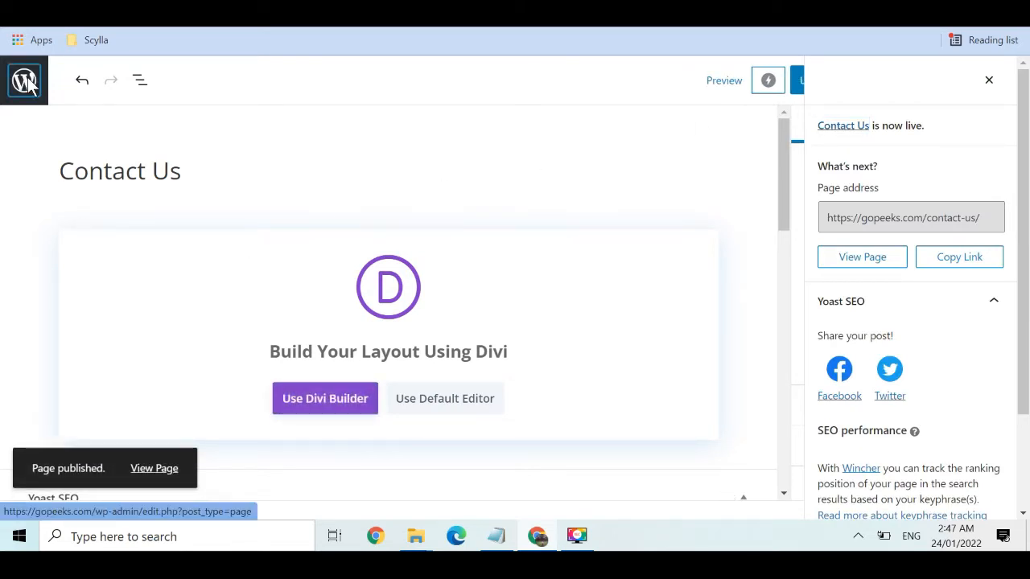
{"action": "left_click", "coordinate": [25, 81]}
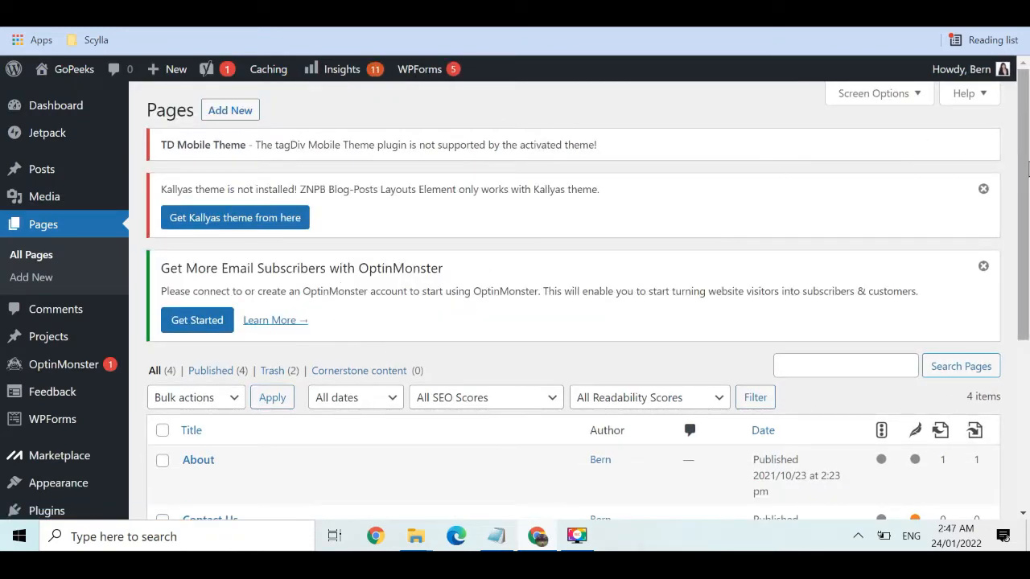
Open Appearance > Menus and choose to create a new menu
{"action": "left_click_drag", "start_coordinate": [1021, 161], "coordinate": [1026, 241]}
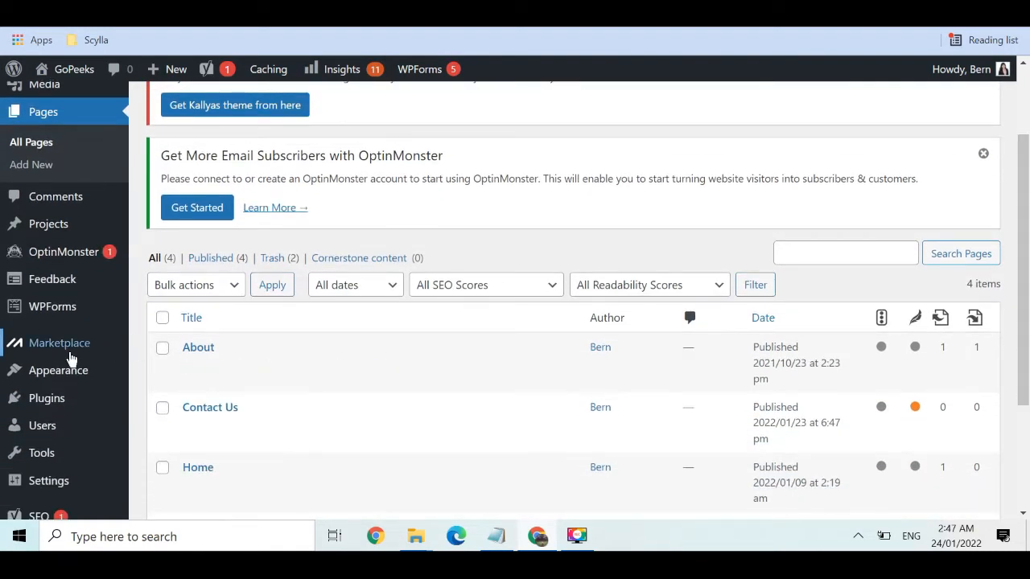
{"action": "mouse_move", "coordinate": [76, 370]}
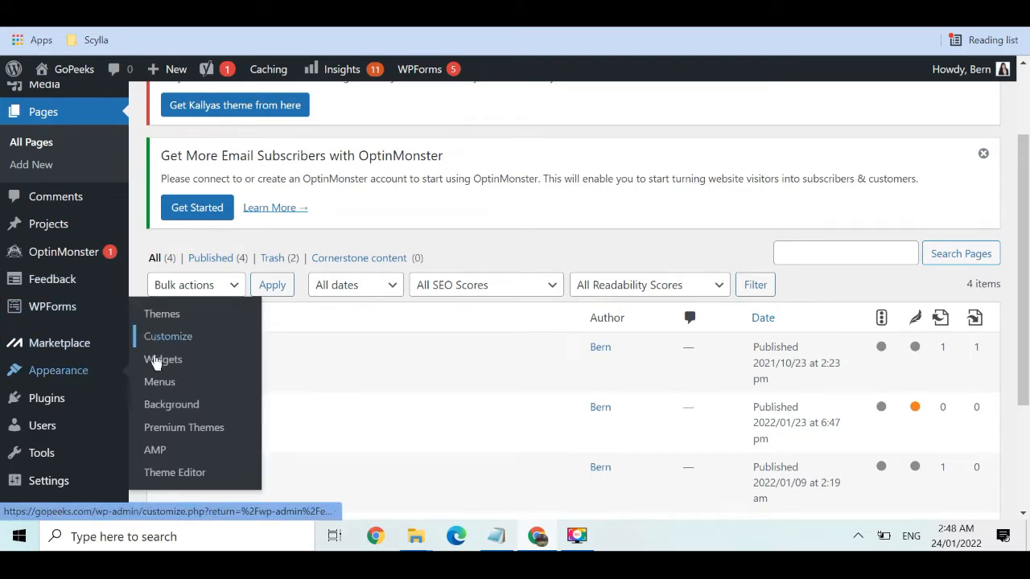
{"action": "left_click", "coordinate": [158, 384]}
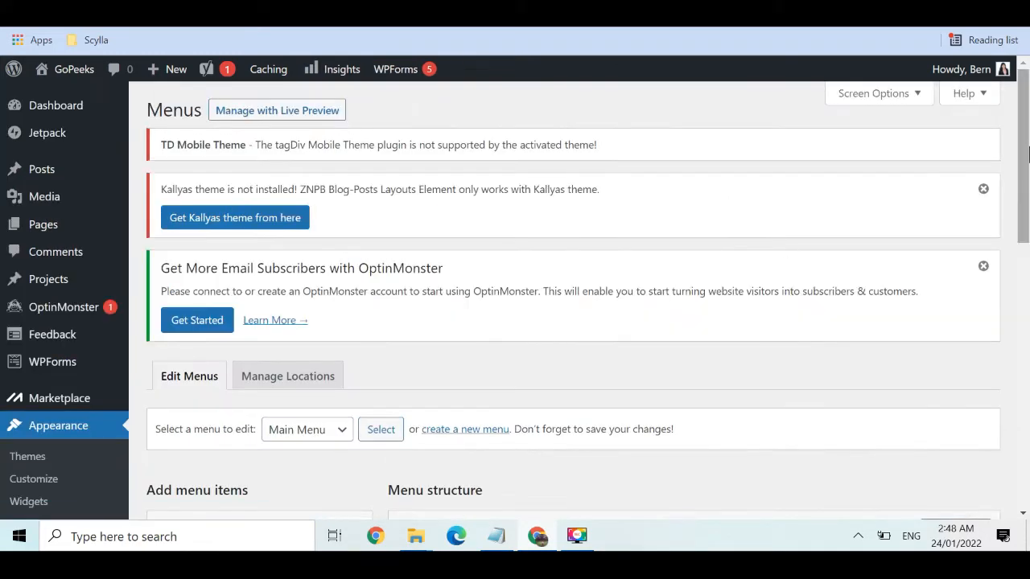
{"action": "left_click_drag", "start_coordinate": [1027, 138], "coordinate": [1026, 185]}
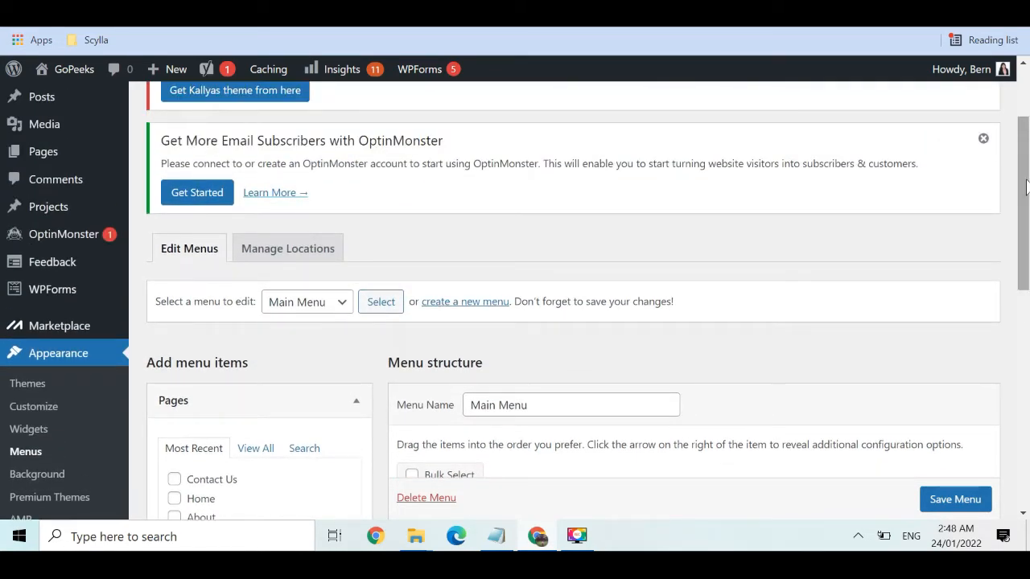
{"action": "left_click", "coordinate": [476, 303]}
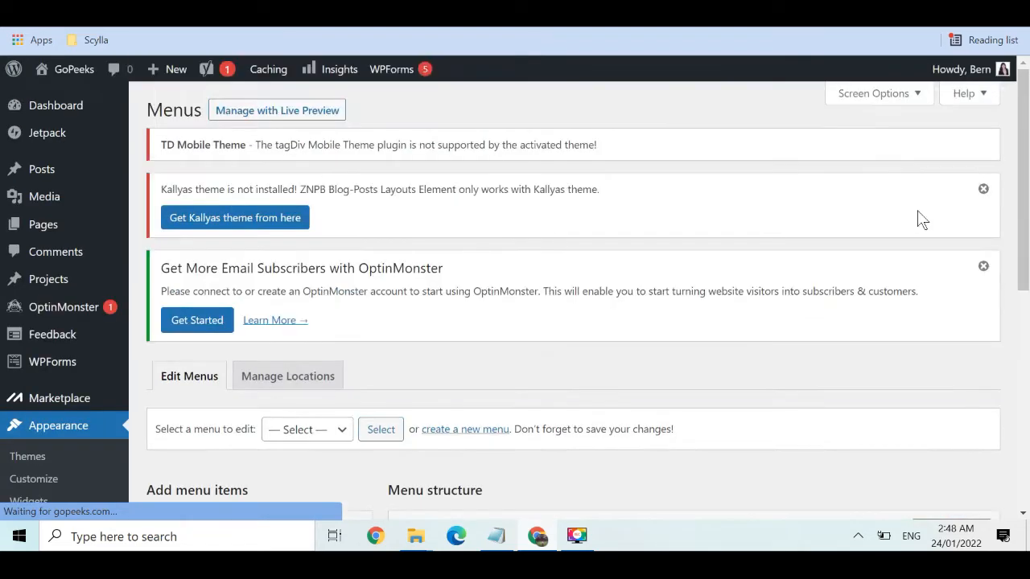
Create a menu named 'Primary Menu' assigned to the Primary Menu display location
{"action": "scroll", "coordinate": [649, 378], "scroll_direction": "down", "scroll_amount": 3}
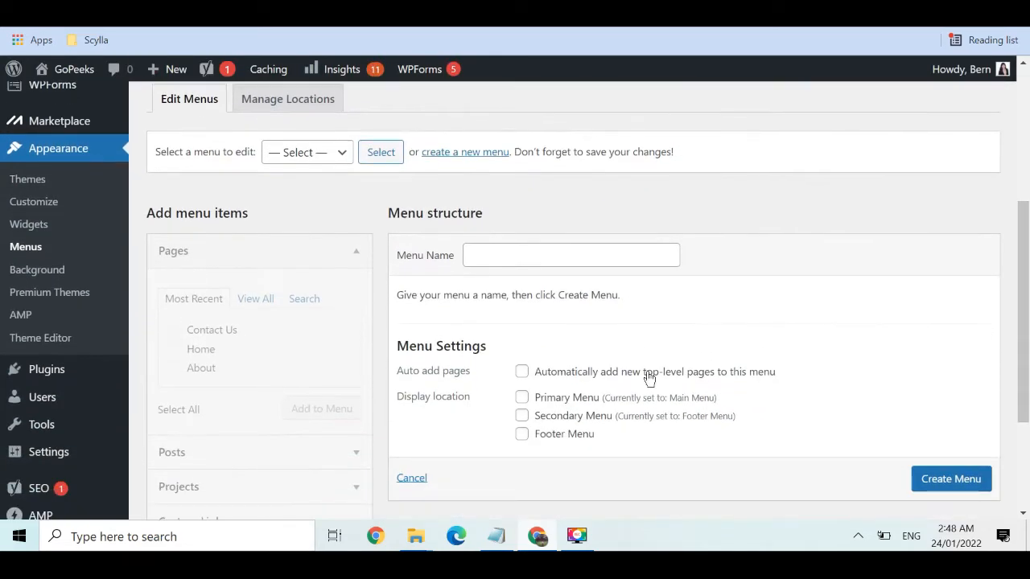
{"action": "left_click", "coordinate": [561, 258]}
{"action": "type", "text": "P"}
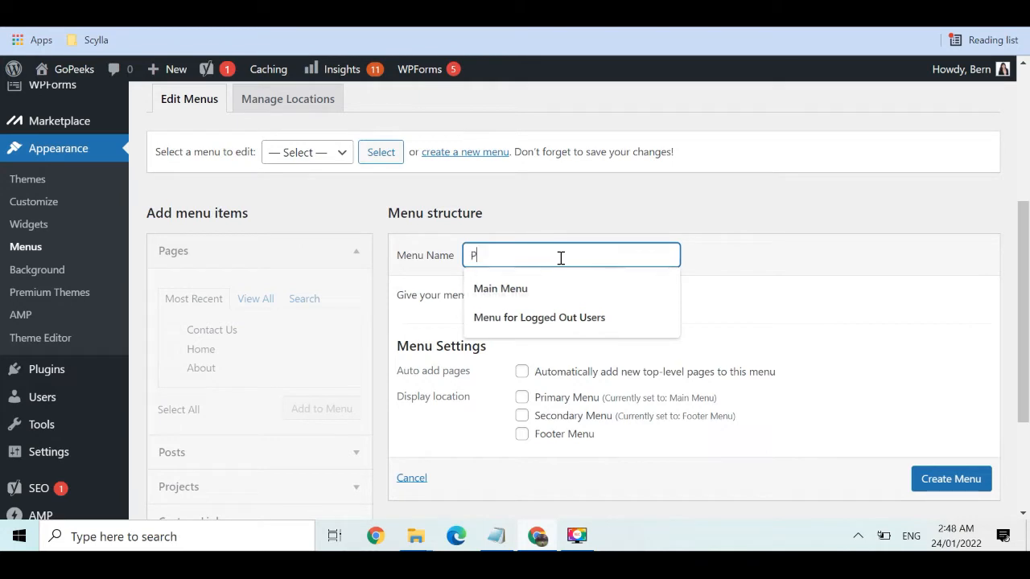
{"action": "type", "text": "rimary Menu"}
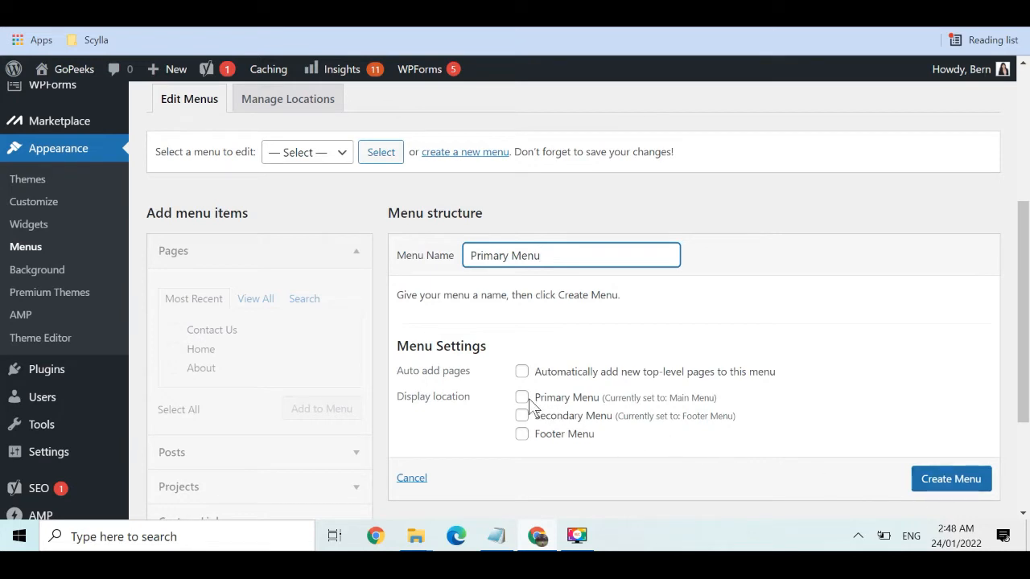
{"action": "left_click", "coordinate": [526, 399]}
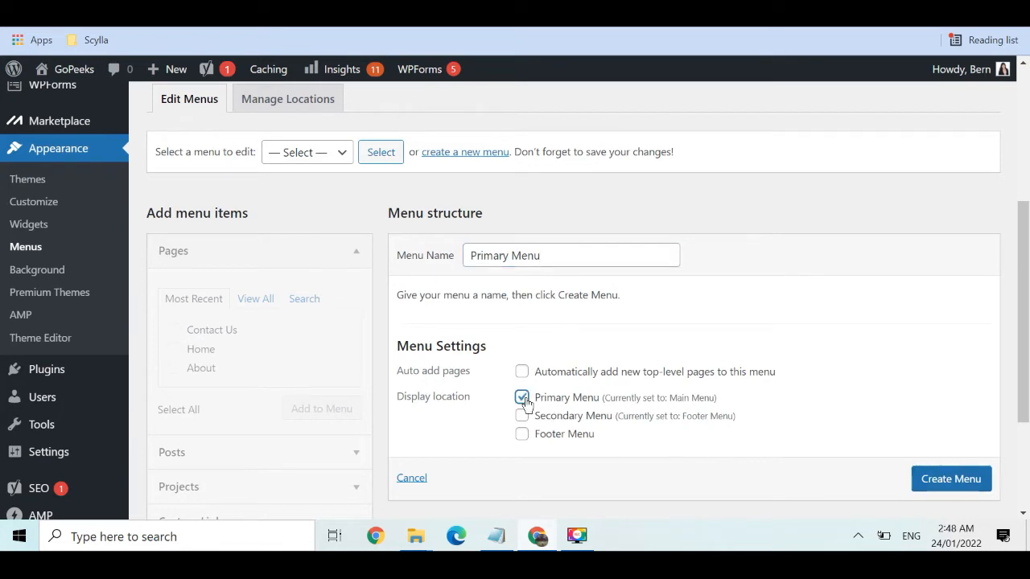
{"action": "scroll", "coordinate": [949, 475], "scroll_direction": "down", "scroll_amount": 1}
{"action": "left_click", "coordinate": [953, 455]}
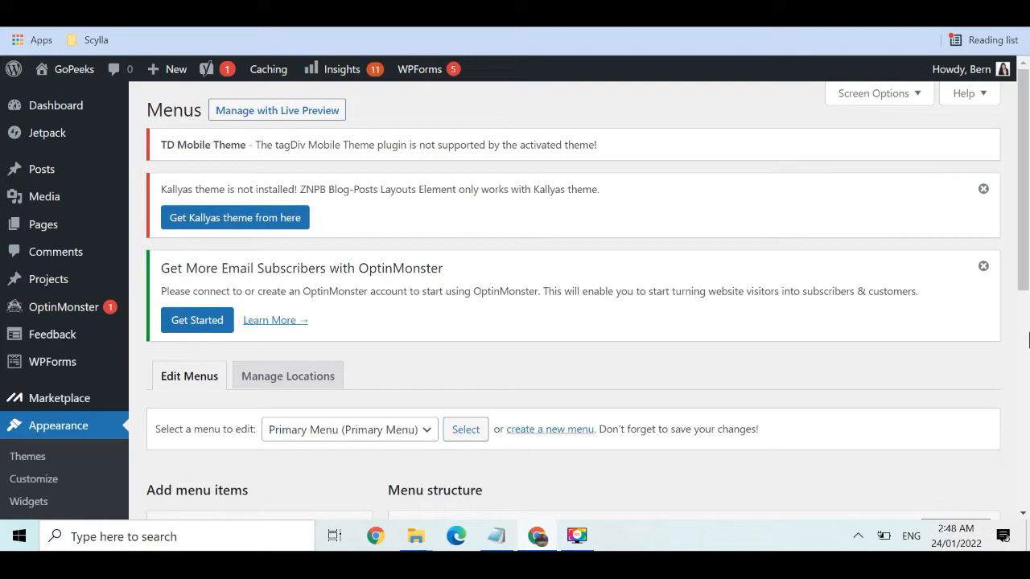
{"action": "right_click", "coordinate": [1020, 293]}
From the Pages box's View All list, add Home, About and Contact Us to the menu
{"action": "left_click", "coordinate": [1026, 331]}
{"action": "left_click_drag", "start_coordinate": [1026, 312], "coordinate": [1025, 255]}
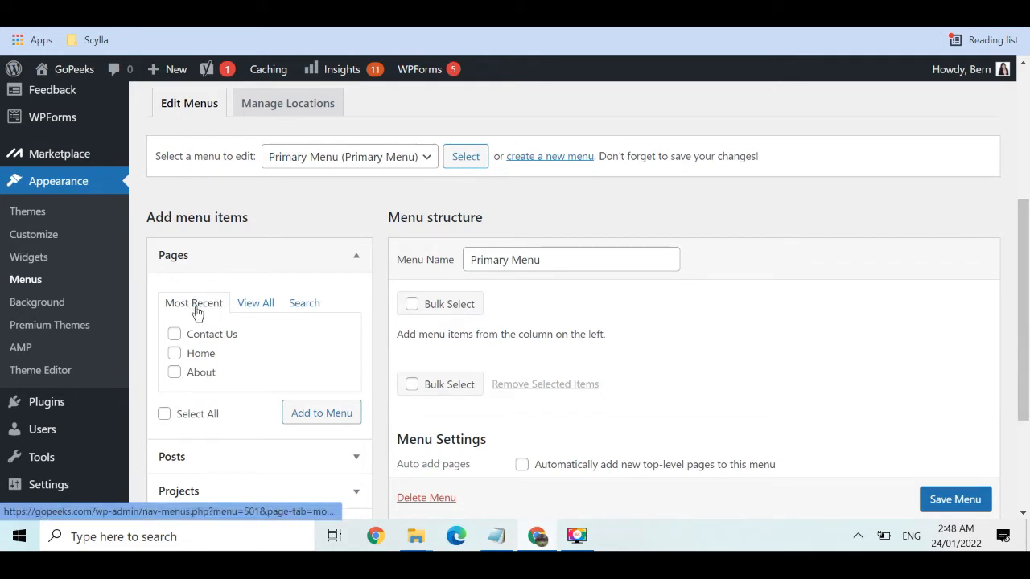
{"action": "left_click", "coordinate": [255, 303]}
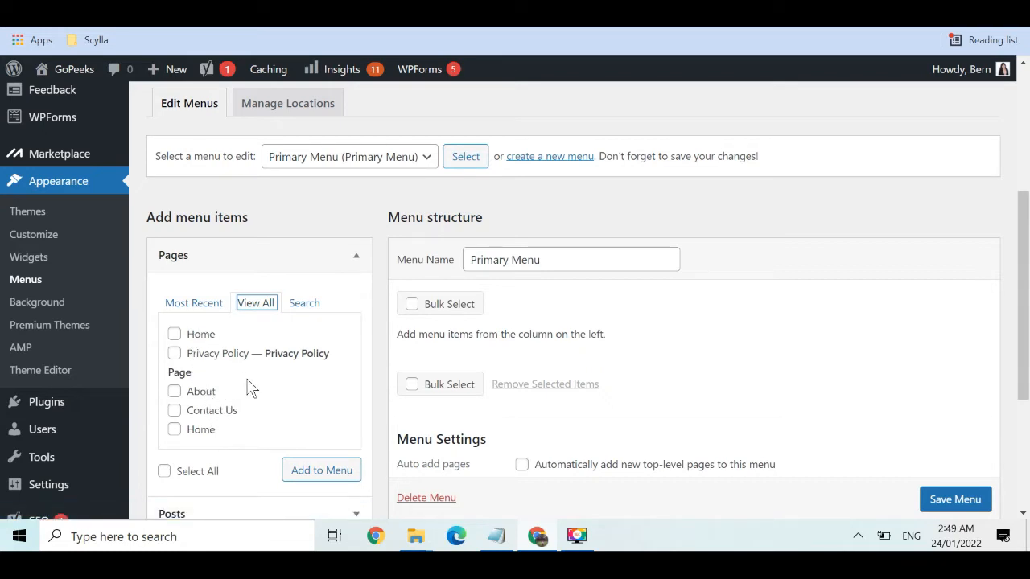
{"action": "left_click", "coordinate": [175, 336]}
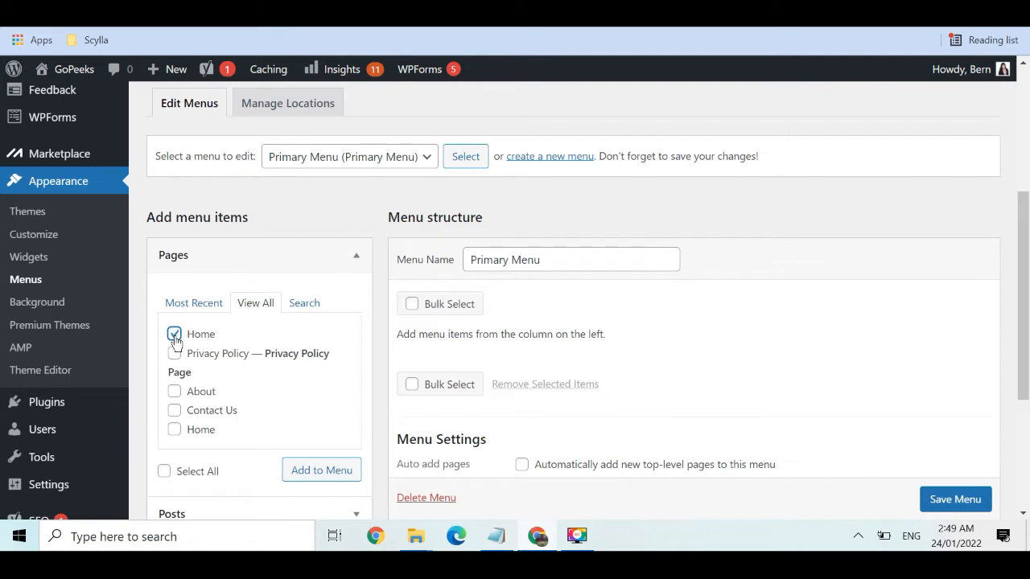
{"action": "left_click", "coordinate": [174, 395]}
{"action": "left_click", "coordinate": [320, 474]}
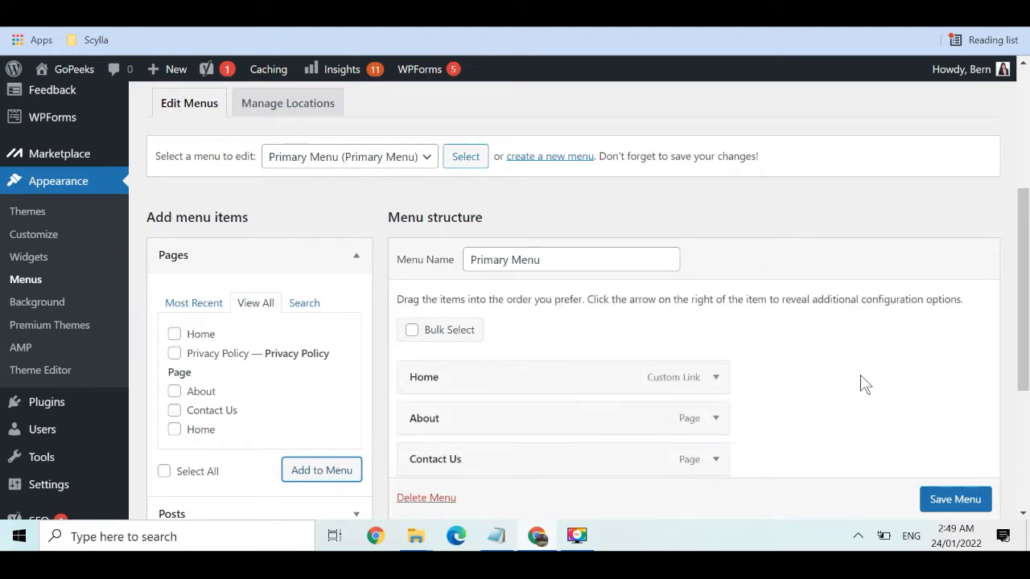
{"action": "left_click_drag", "start_coordinate": [1027, 299], "coordinate": [1027, 341]}
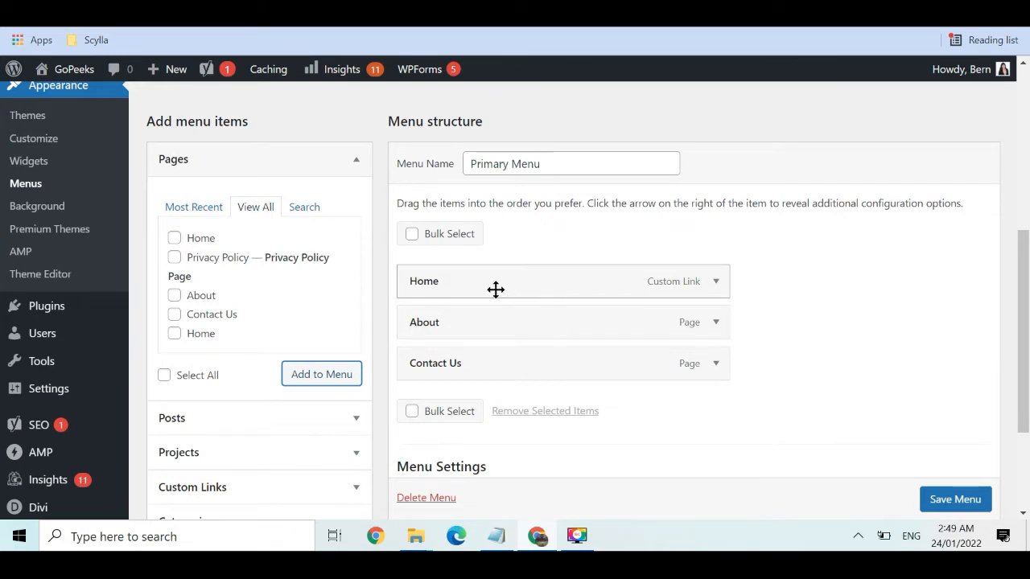
Test nesting, return Contact Us to top level, and save Home, About, Contact Us in order
{"action": "left_click_drag", "start_coordinate": [519, 290], "coordinate": [480, 290]}
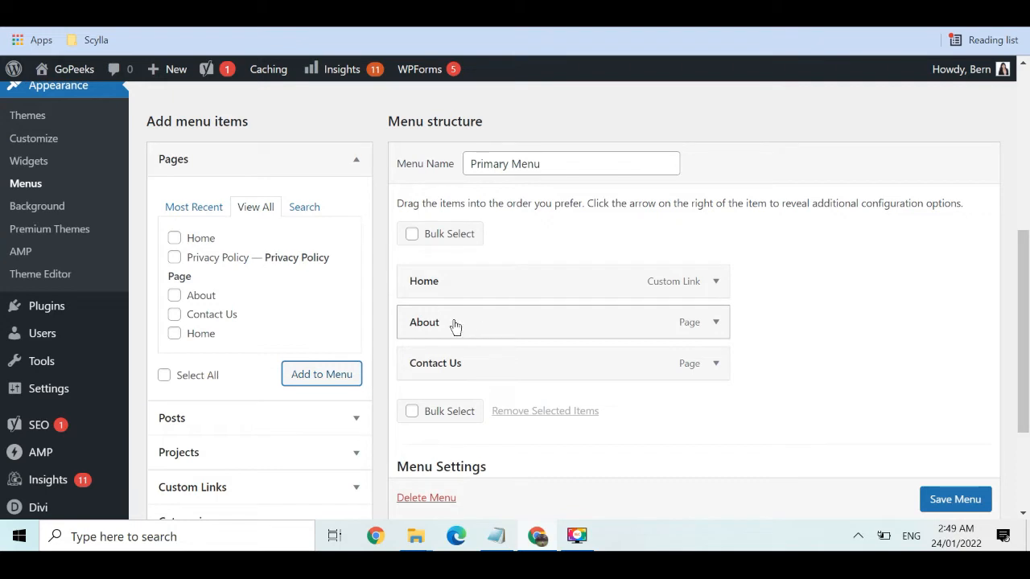
{"action": "left_click_drag", "start_coordinate": [454, 325], "coordinate": [455, 324]}
{"action": "left_click_drag", "start_coordinate": [448, 365], "coordinate": [469, 363]}
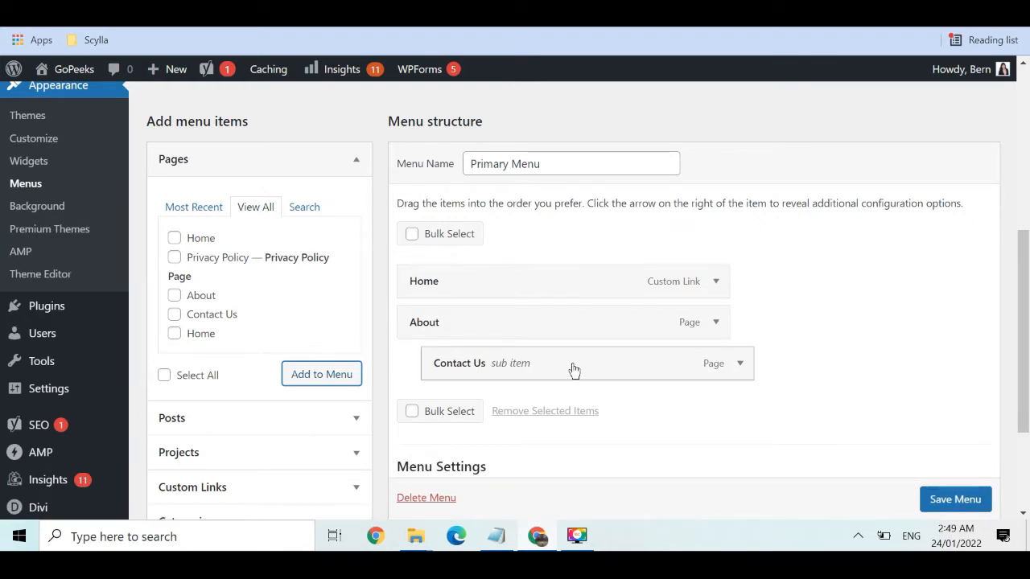
{"action": "left_click_drag", "start_coordinate": [574, 369], "coordinate": [548, 368]}
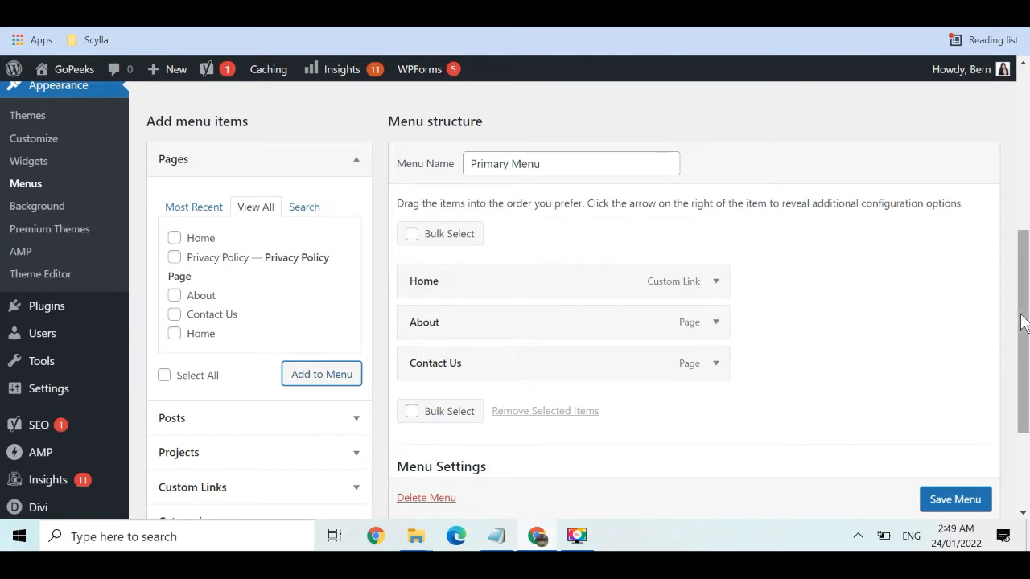
{"action": "left_click_drag", "start_coordinate": [1020, 324], "coordinate": [1020, 328]}
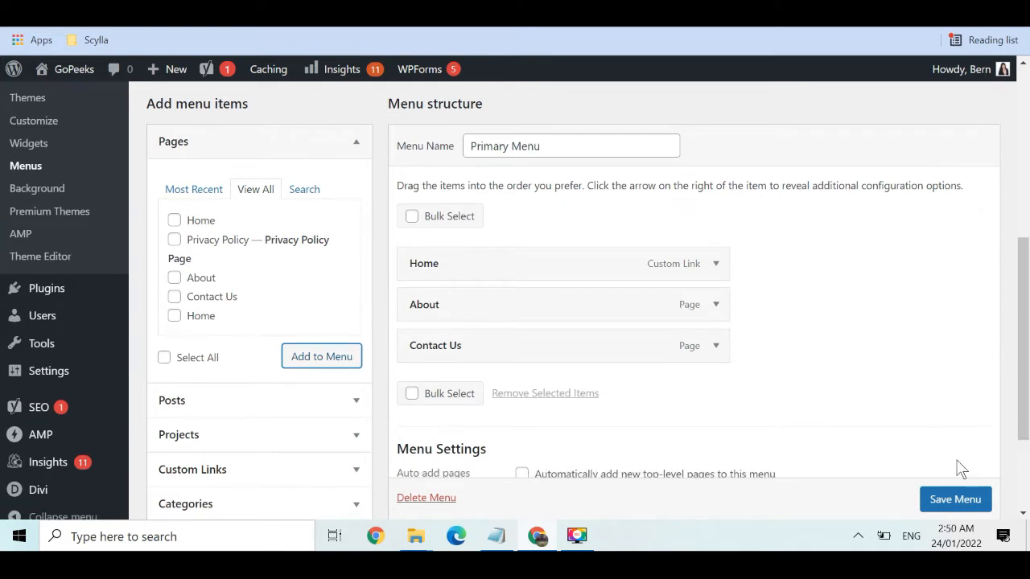
{"action": "scroll", "coordinate": [954, 502], "scroll_direction": "down", "scroll_amount": 1}
{"action": "left_click", "coordinate": [955, 500]}
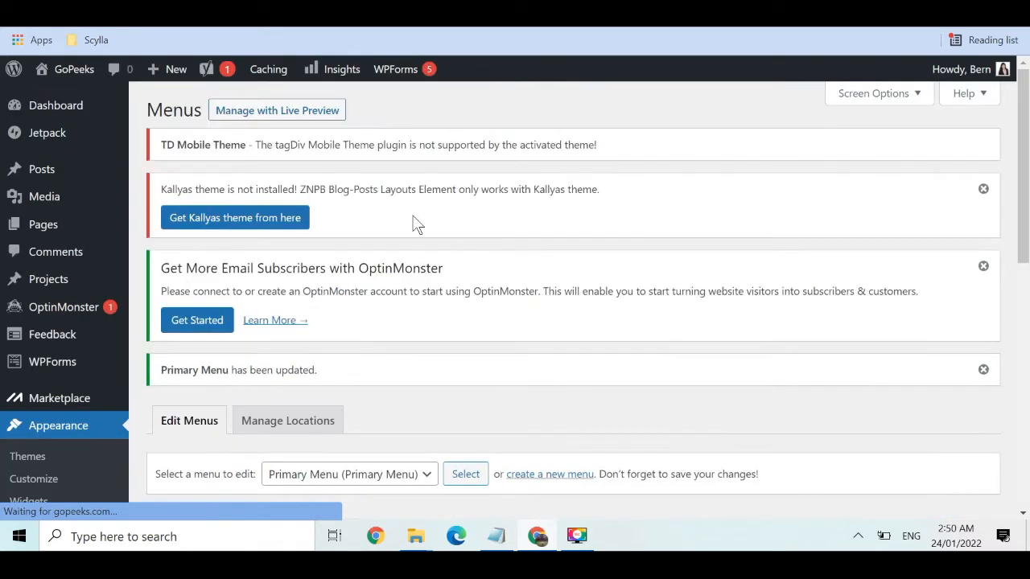
Open the live GoPeeks site in a new tab to check its Home, About, Contact Us menu
{"action": "mouse_move", "coordinate": [72, 70]}
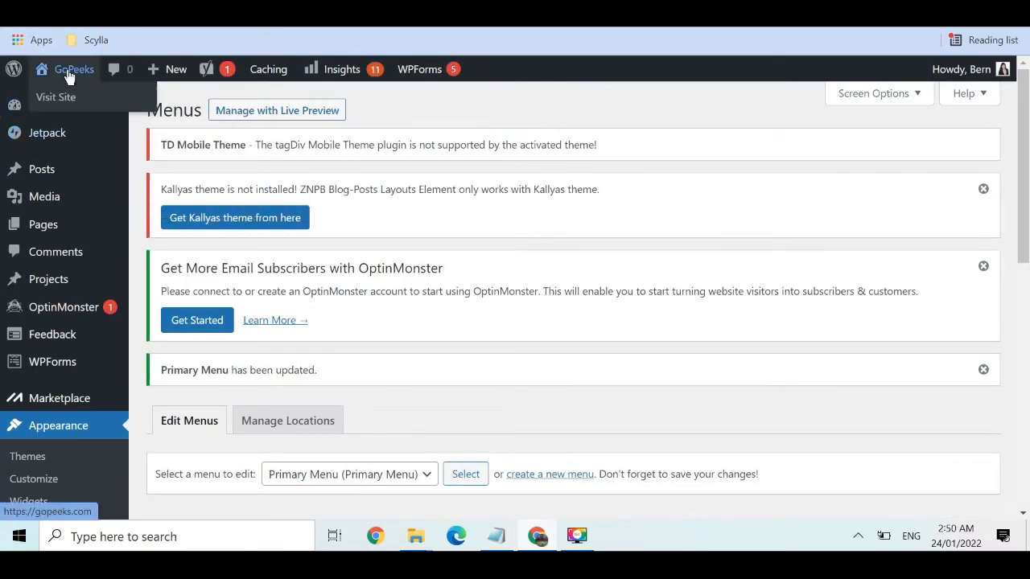
{"action": "right_click", "coordinate": [63, 108]}
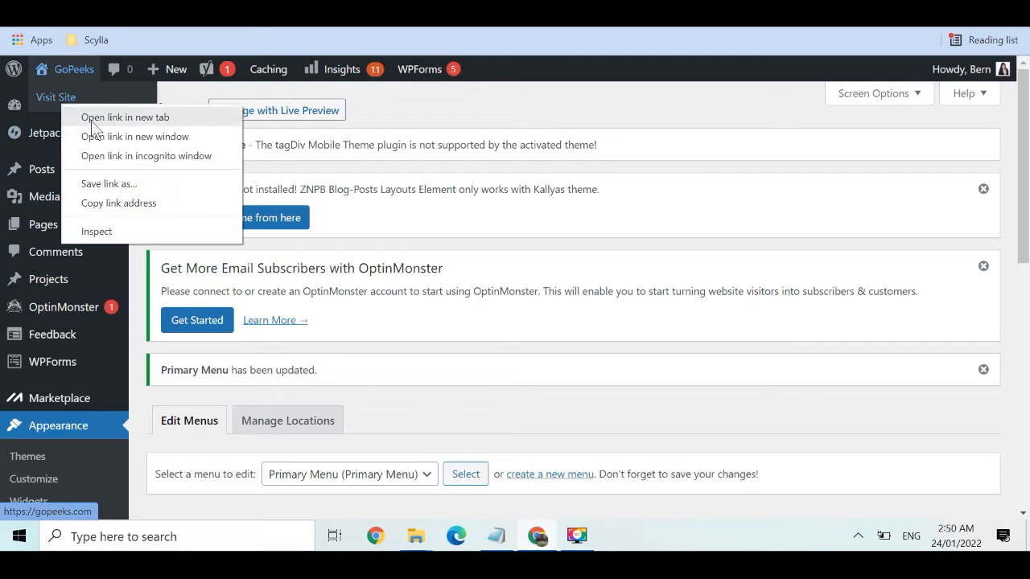
{"action": "left_click", "coordinate": [85, 115]}
{"action": "key", "text": "ctrl+Tab"}
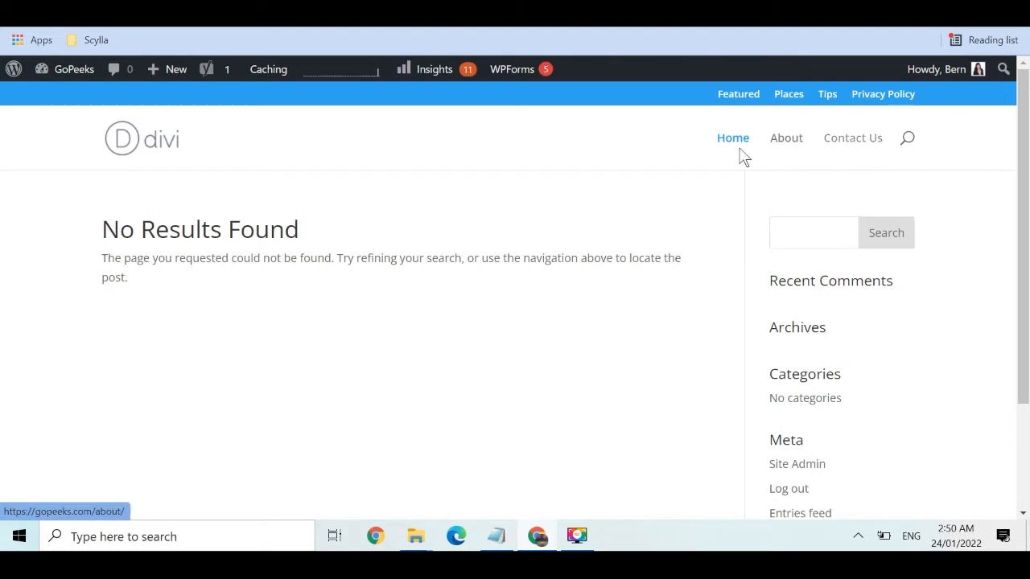
View the About and Contact Us pages on the live site, then go back to the admin Dashboard
{"action": "left_click", "coordinate": [790, 142]}
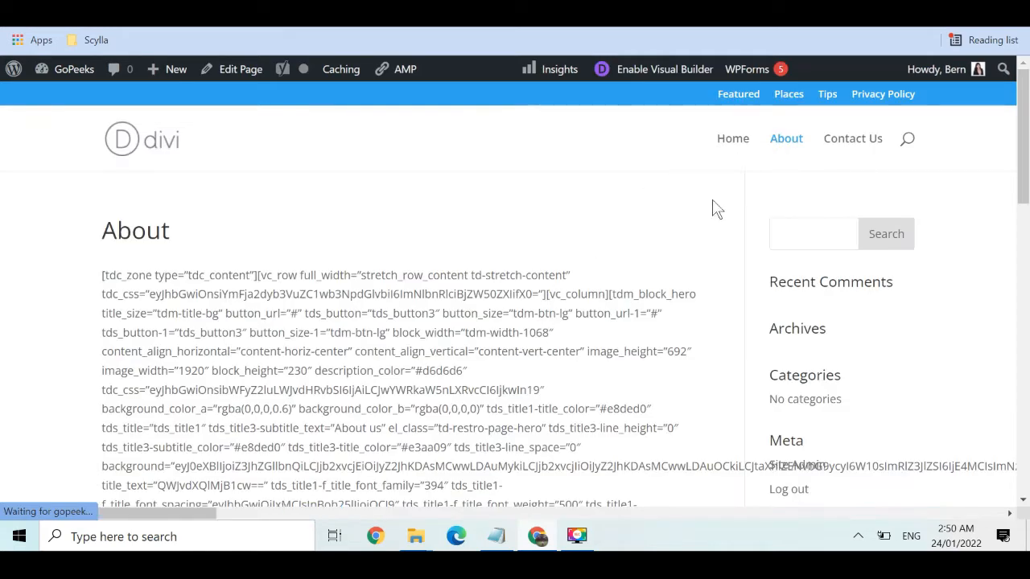
{"action": "left_click", "coordinate": [869, 141]}
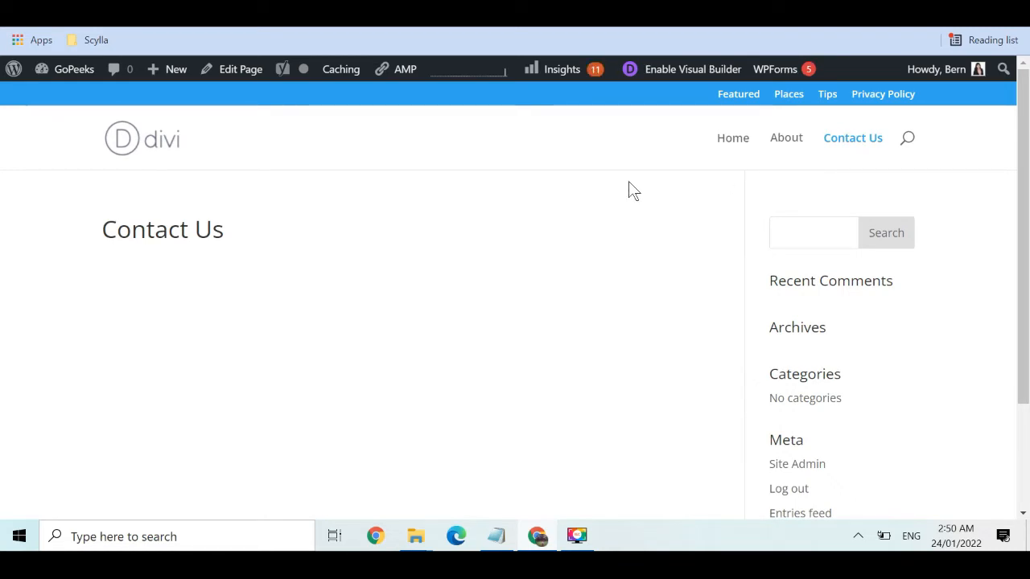
{"action": "mouse_move", "coordinate": [64, 72]}
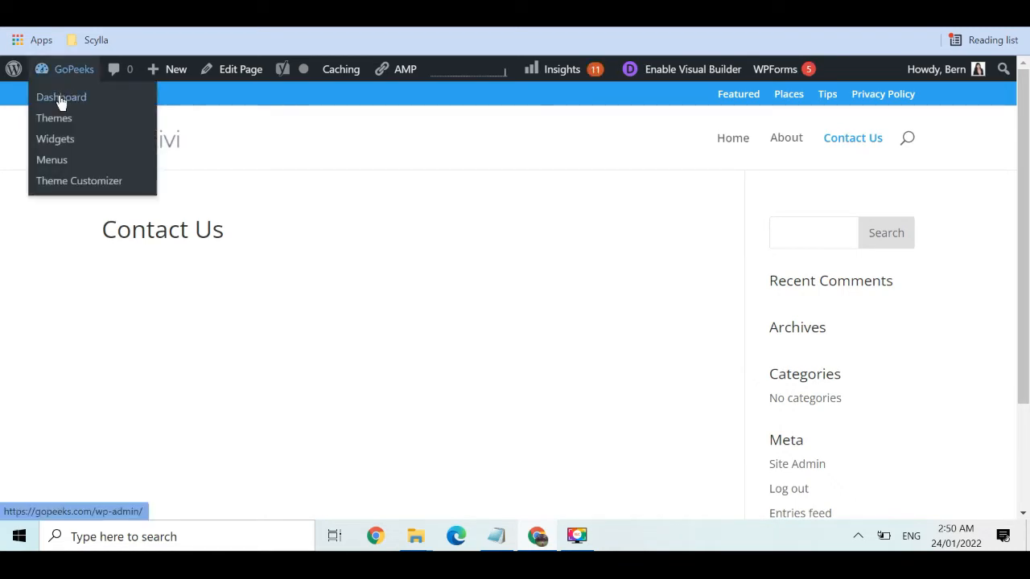
{"action": "left_click", "coordinate": [61, 98]}
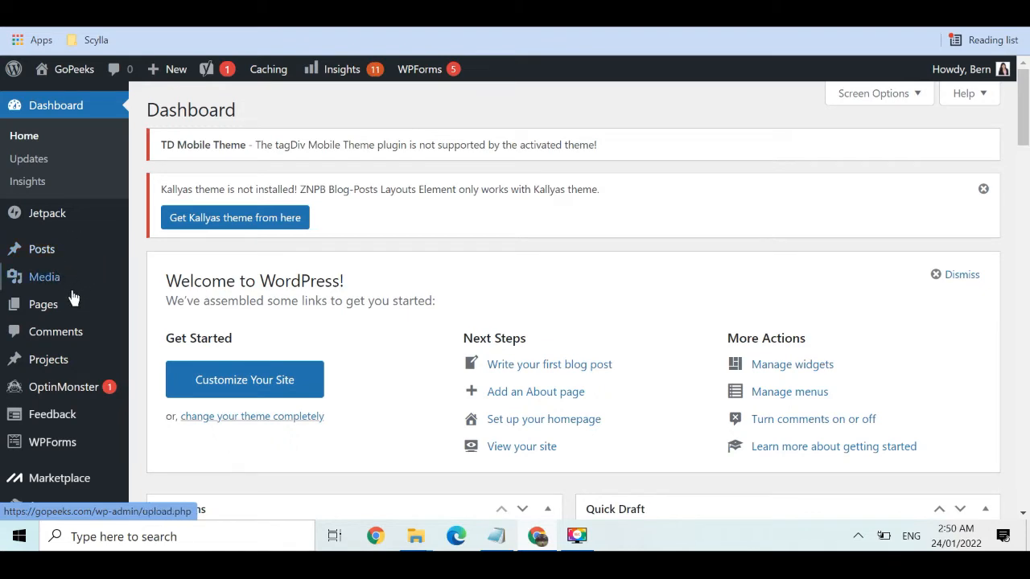
Open the Home page from the All Pages list in the block editor
{"action": "mouse_move", "coordinate": [60, 306]}
{"action": "left_click", "coordinate": [149, 309]}
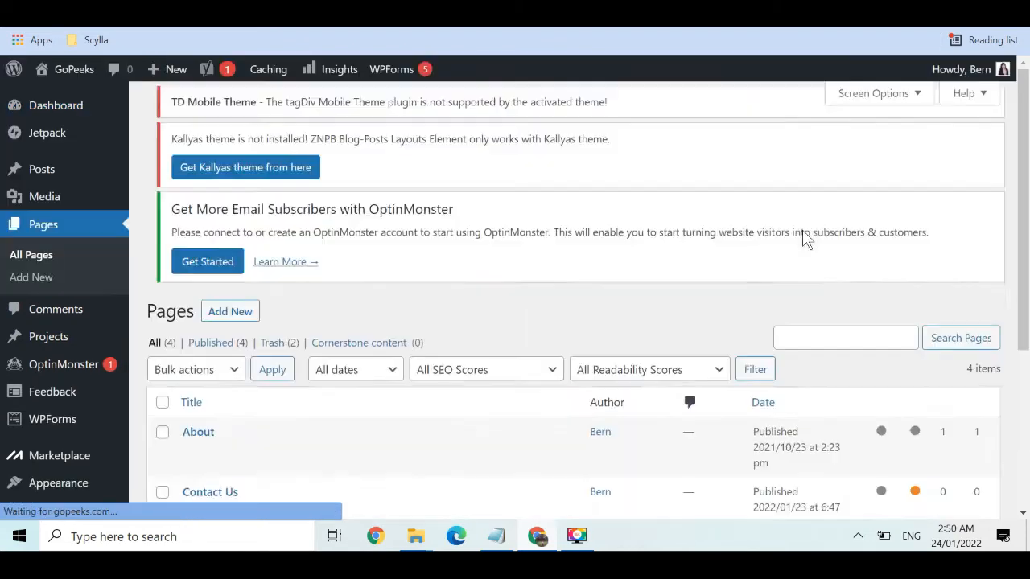
{"action": "left_click_drag", "start_coordinate": [1026, 178], "coordinate": [1027, 299]}
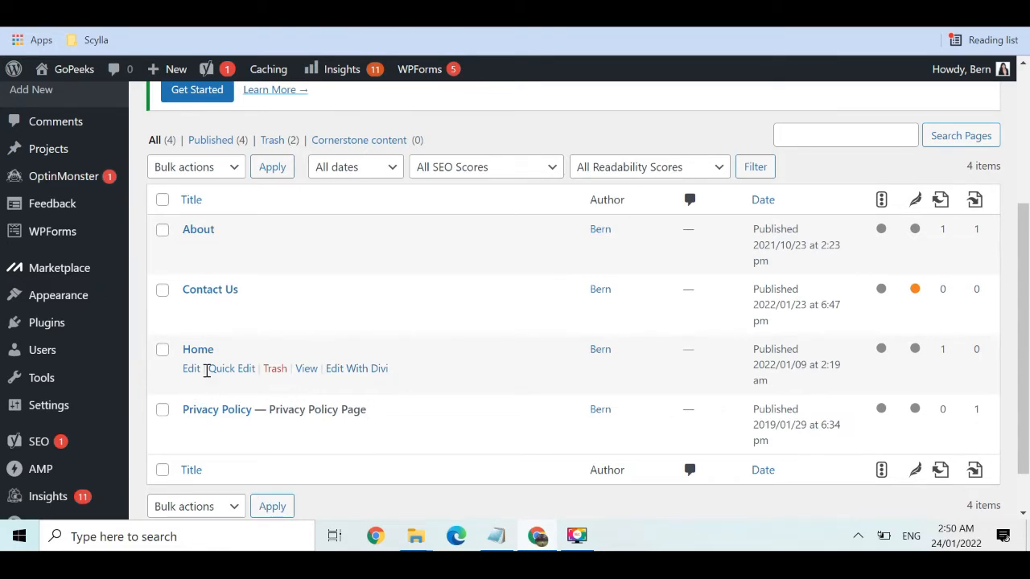
{"action": "left_click", "coordinate": [191, 370]}
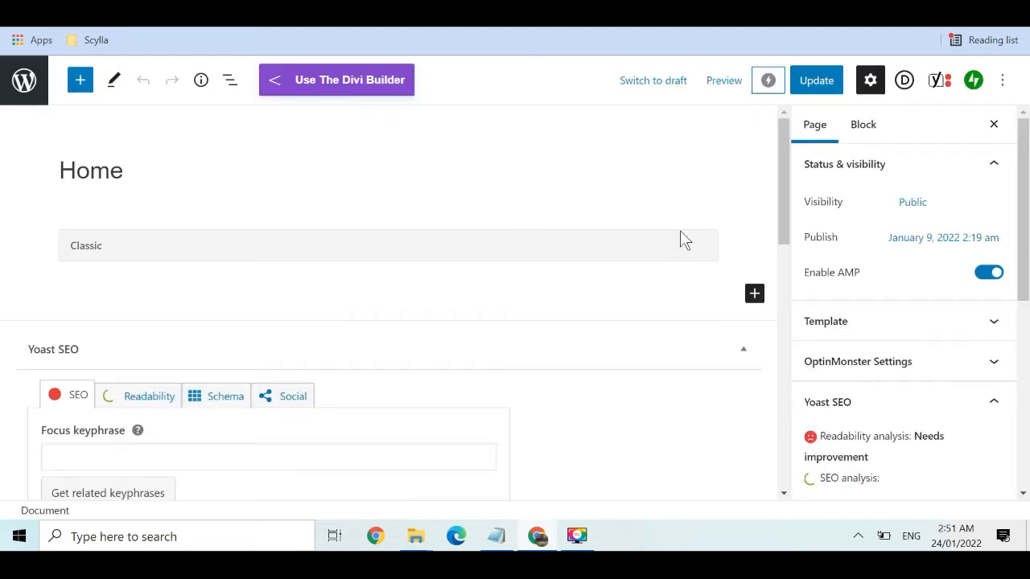
Switch the Home page to the Divi Builder and open it in the Visual Builder
{"action": "mouse_move", "coordinate": [782, 167]}
{"action": "left_mouse_down"}
{"action": "mouse_move", "coordinate": [781, 192]}
{"action": "mouse_move", "coordinate": [780, 164]}
{"action": "left_mouse_up"}
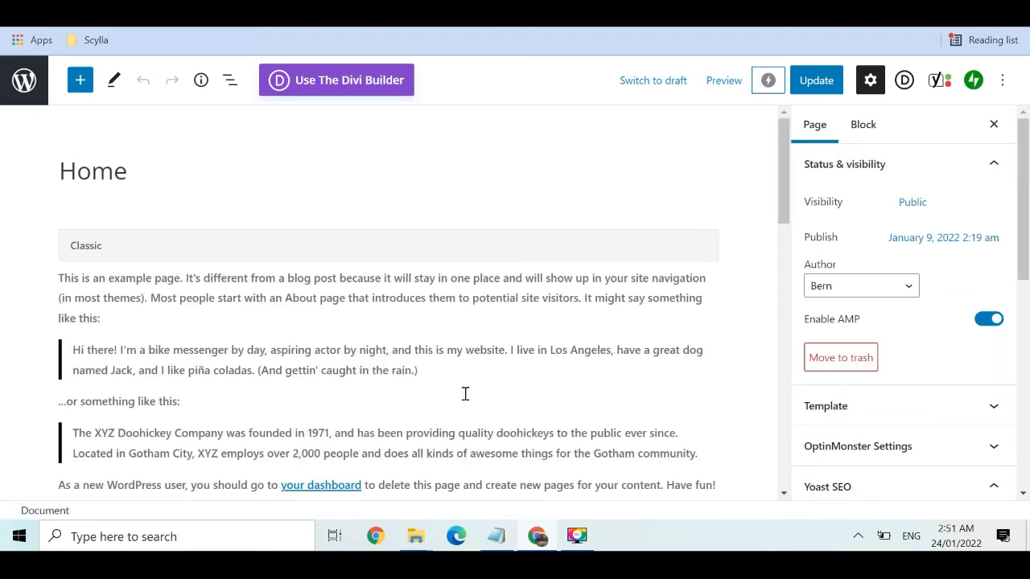
{"action": "left_click", "coordinate": [485, 354]}
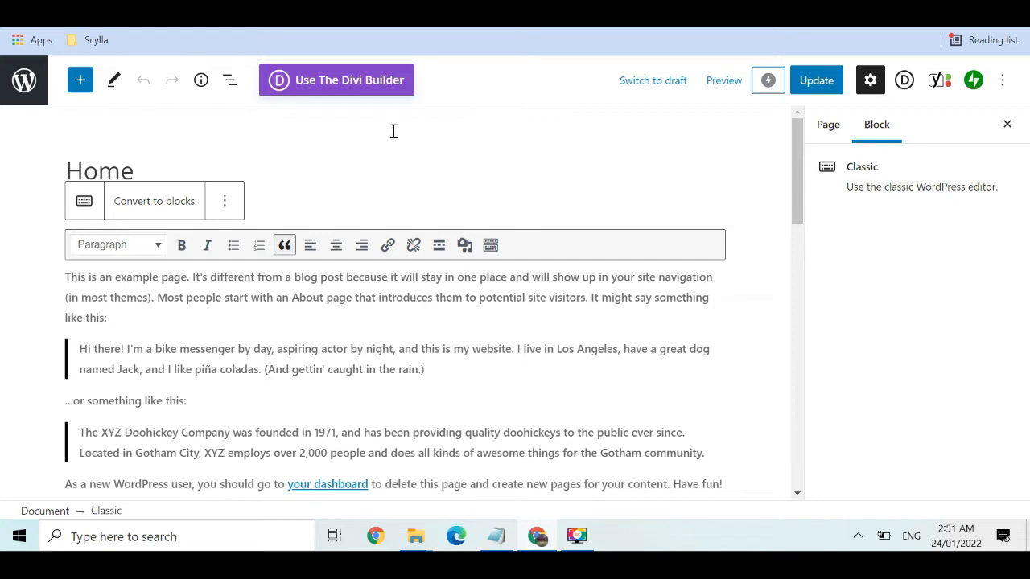
{"action": "left_click", "coordinate": [352, 85]}
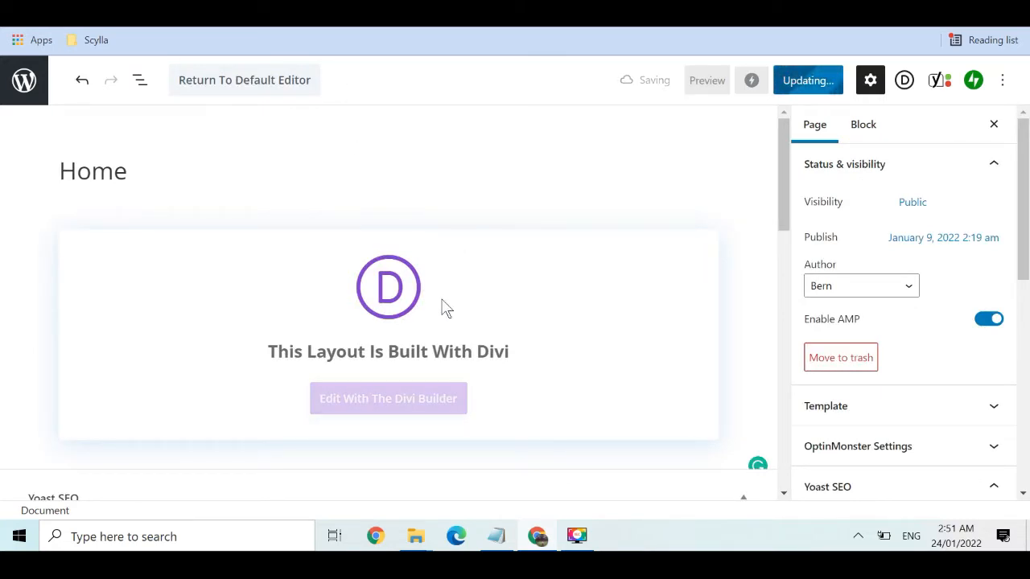
{"action": "left_click", "coordinate": [399, 410]}
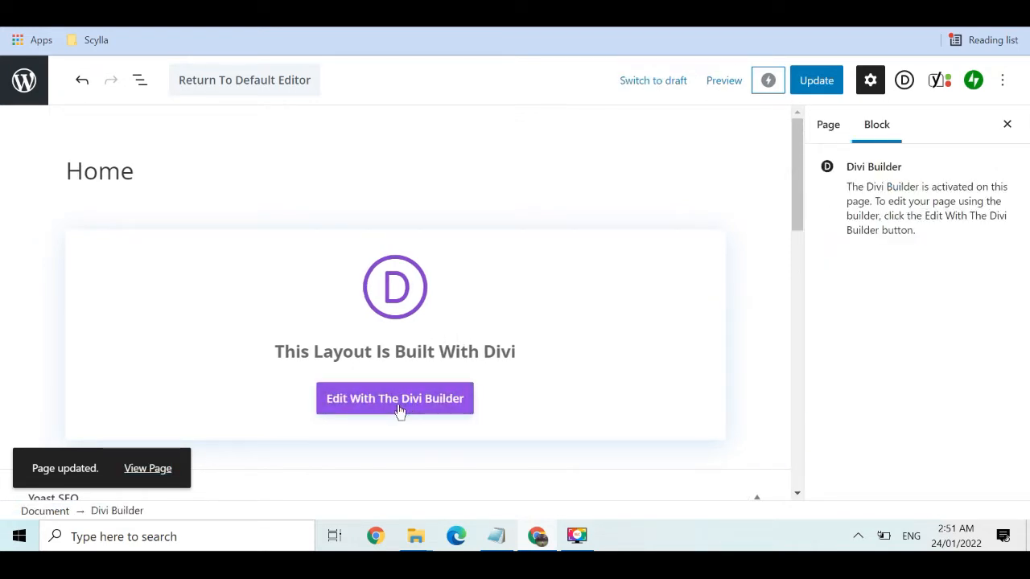
{"action": "left_click", "coordinate": [399, 410]}
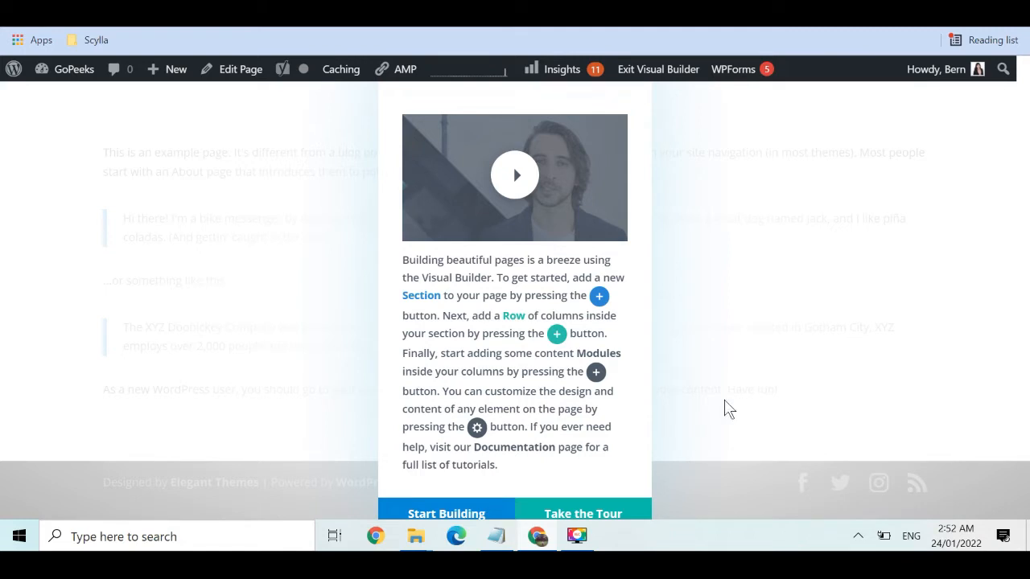
Dismiss the welcome guide and start building with the existing page content
{"action": "left_click", "coordinate": [476, 514]}
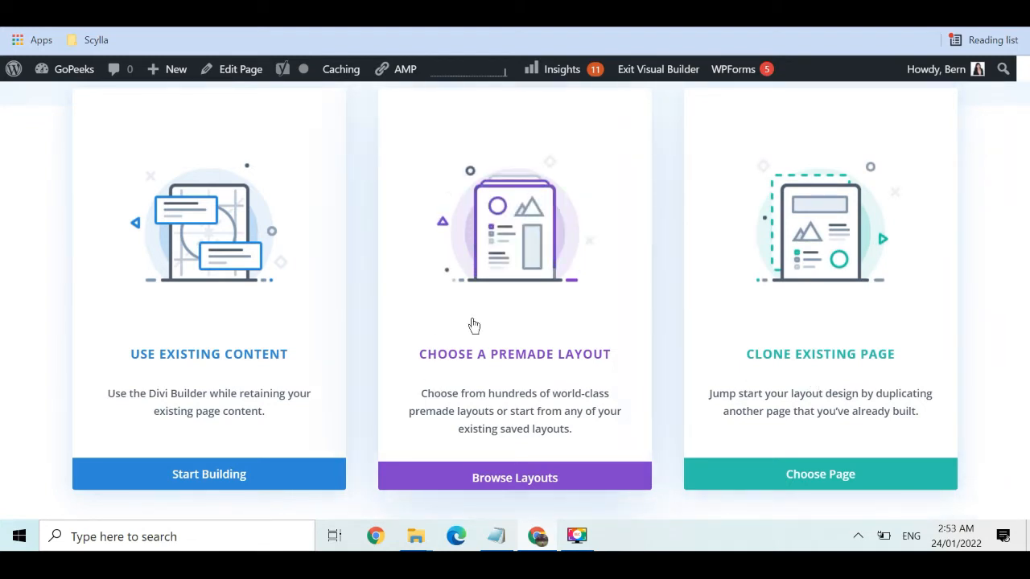
{"action": "left_click", "coordinate": [202, 481]}
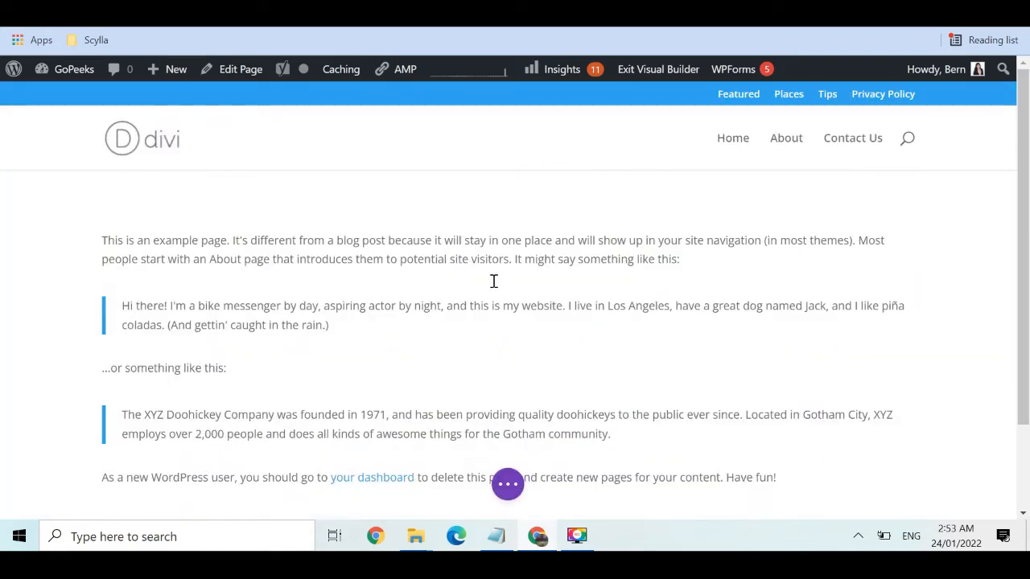
Delete the row of example text from the Home page's section
{"action": "left_click_drag", "start_coordinate": [1026, 227], "coordinate": [1028, 261]}
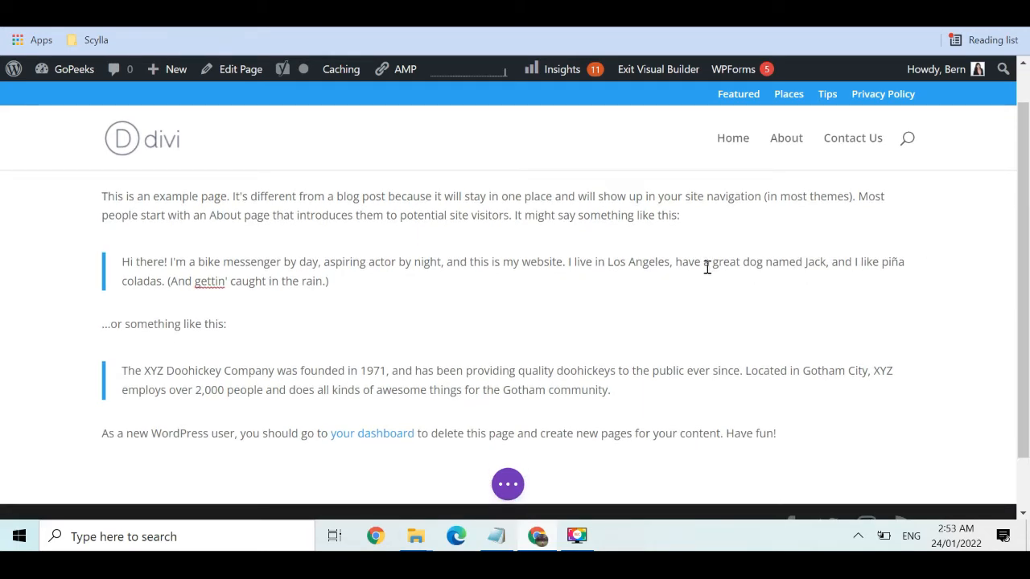
{"action": "scroll", "coordinate": [470, 350], "scroll_direction": "up", "scroll_amount": 1}
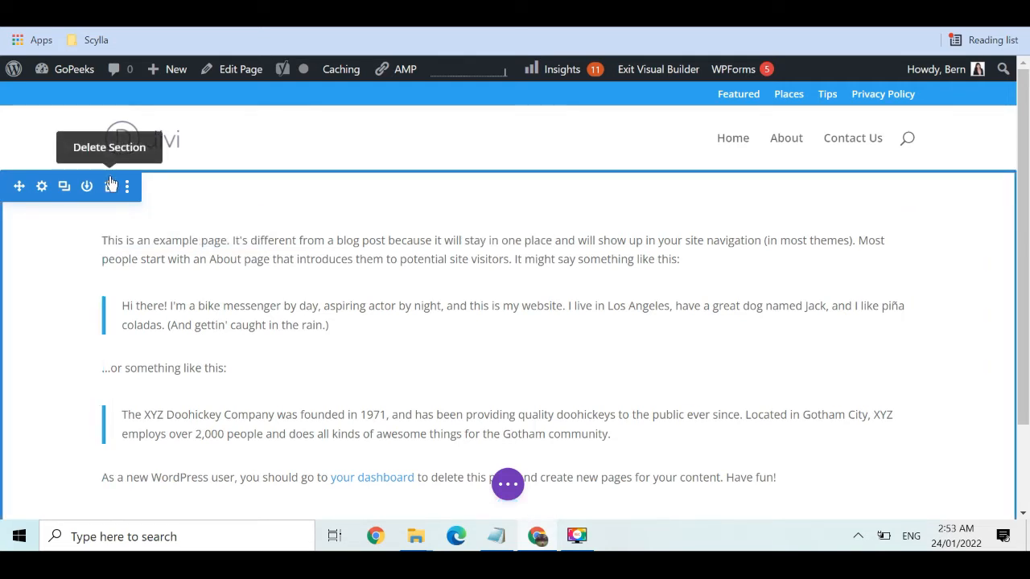
{"action": "mouse_move", "coordinate": [142, 242]}
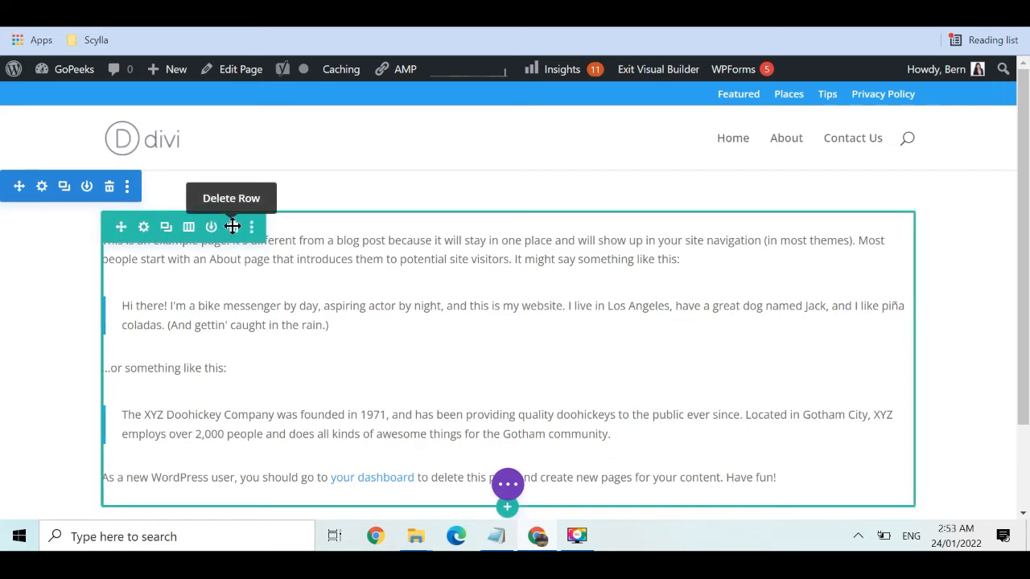
{"action": "left_click", "coordinate": [234, 231]}
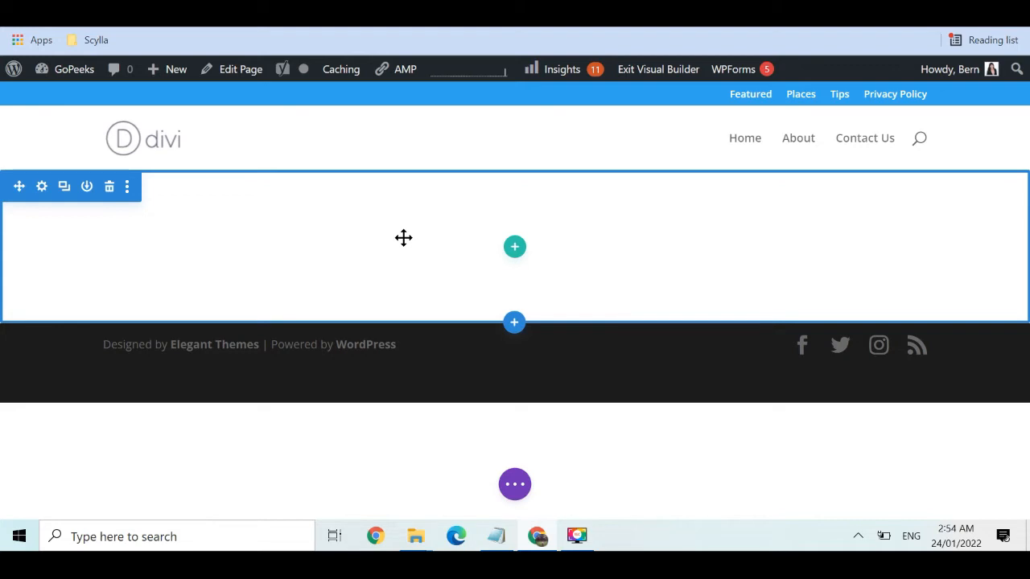
Open the section's Content > Background settings at the Background Image tab
{"action": "left_click", "coordinate": [42, 186]}
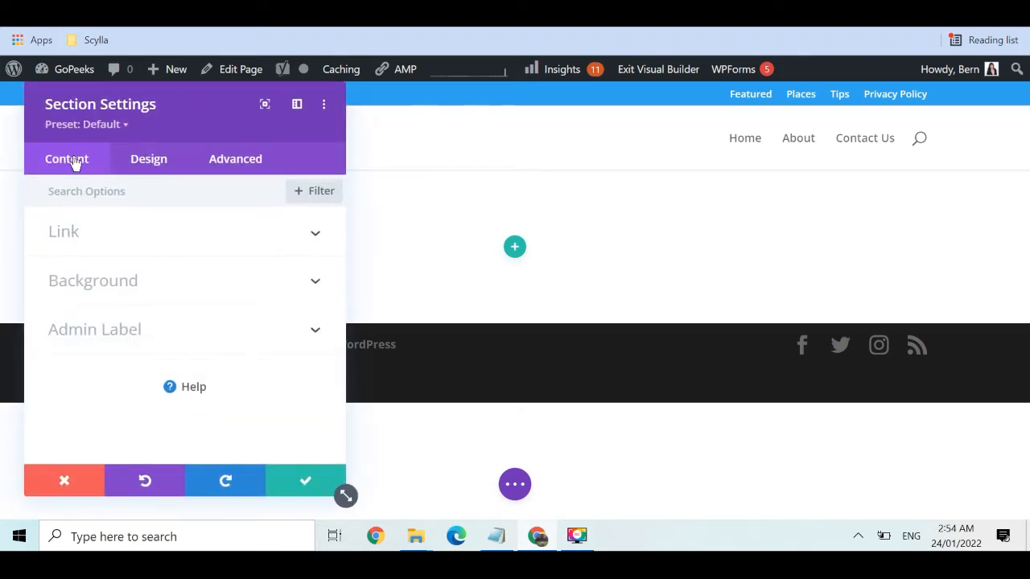
{"action": "left_click", "coordinate": [150, 161]}
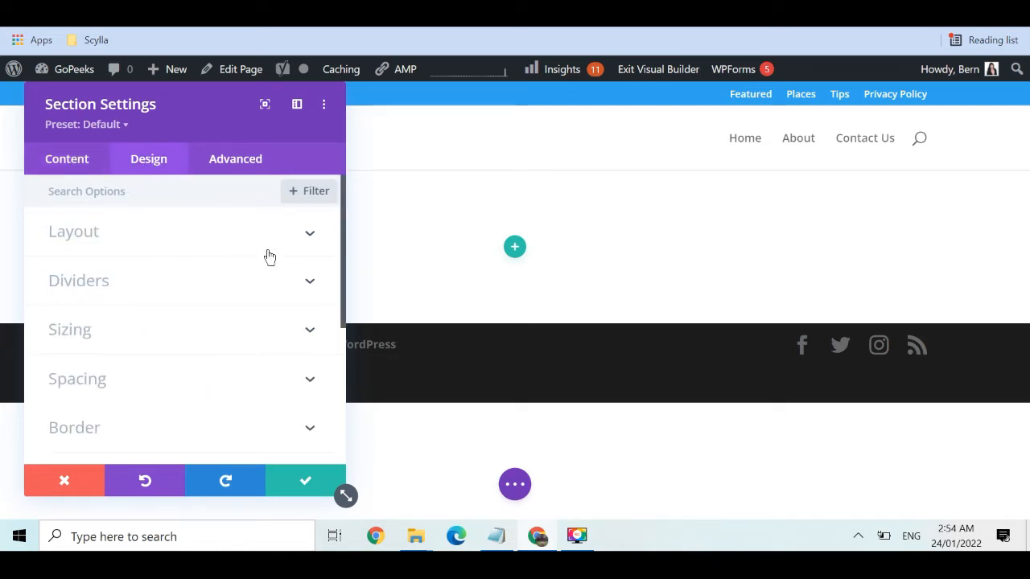
{"action": "left_click", "coordinate": [310, 233]}
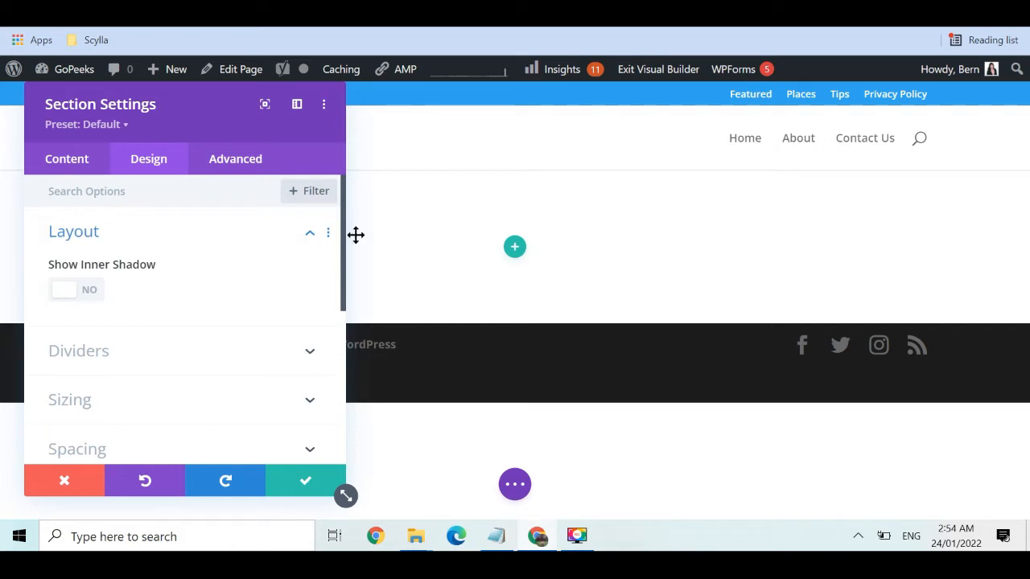
{"action": "left_click_drag", "start_coordinate": [341, 220], "coordinate": [350, 188]}
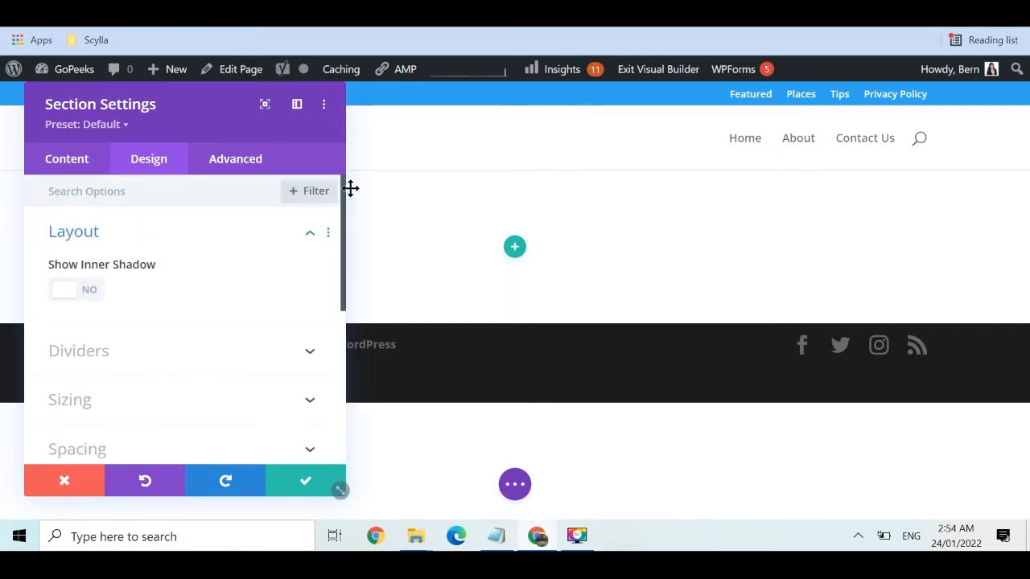
{"action": "left_click", "coordinate": [62, 171]}
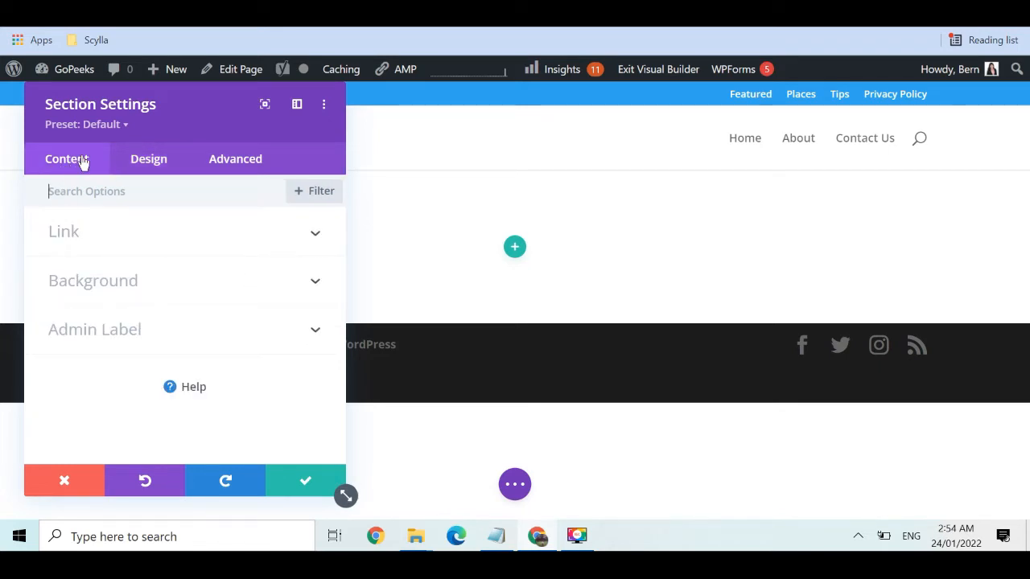
{"action": "left_click", "coordinate": [312, 284]}
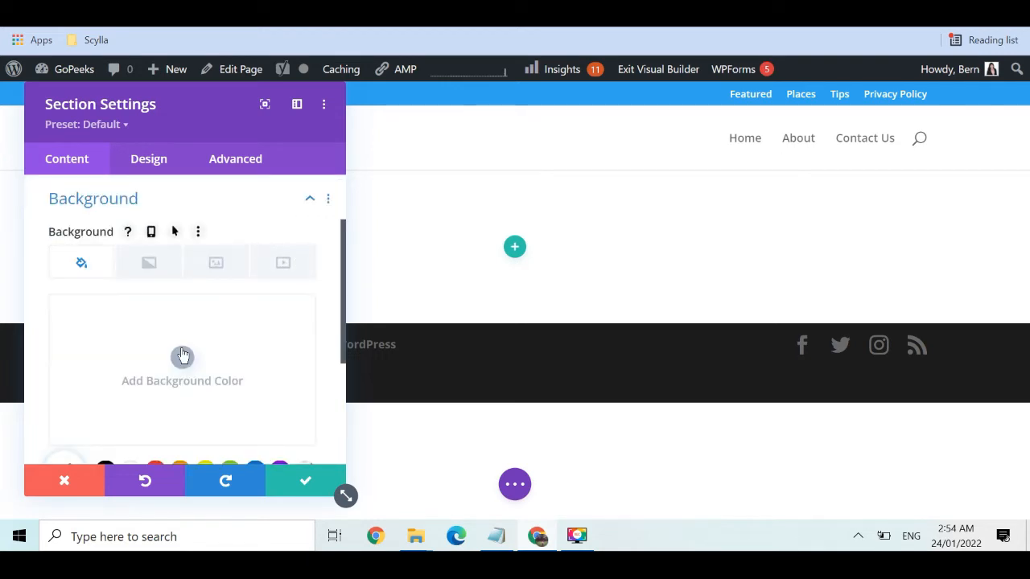
{"action": "left_click_drag", "start_coordinate": [342, 243], "coordinate": [344, 304]}
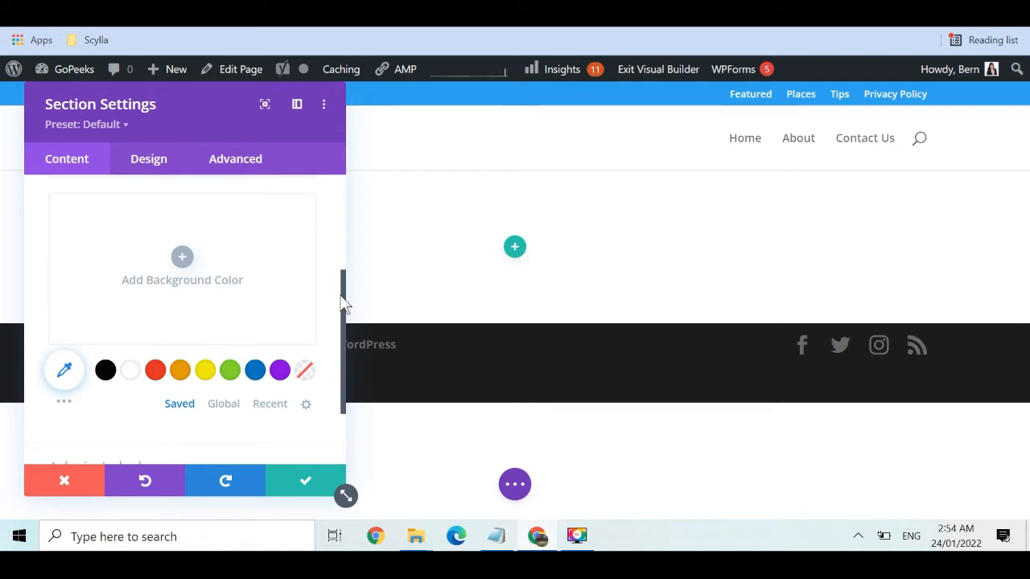
{"action": "left_click_drag", "start_coordinate": [339, 299], "coordinate": [333, 262]}
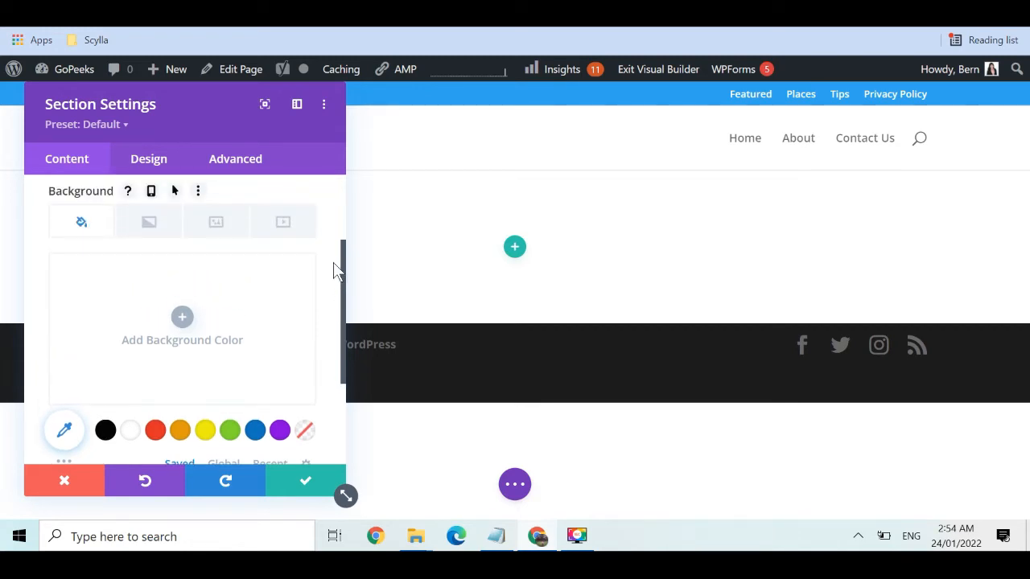
{"action": "left_click", "coordinate": [182, 318]}
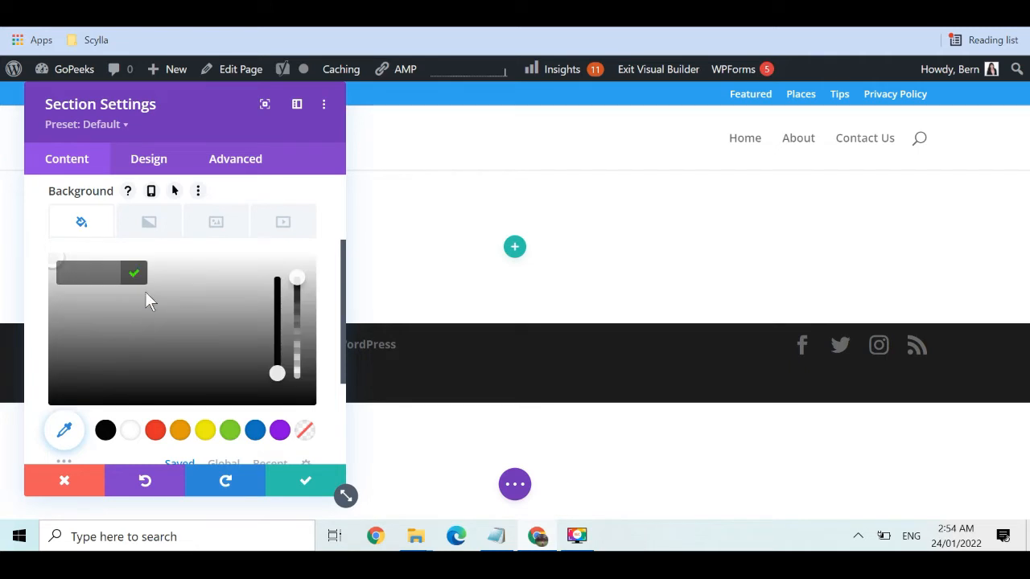
{"action": "left_click", "coordinate": [46, 264]}
{"action": "scroll", "coordinate": [144, 305], "scroll_direction": "up", "scroll_amount": 2}
{"action": "left_click", "coordinate": [219, 323]}
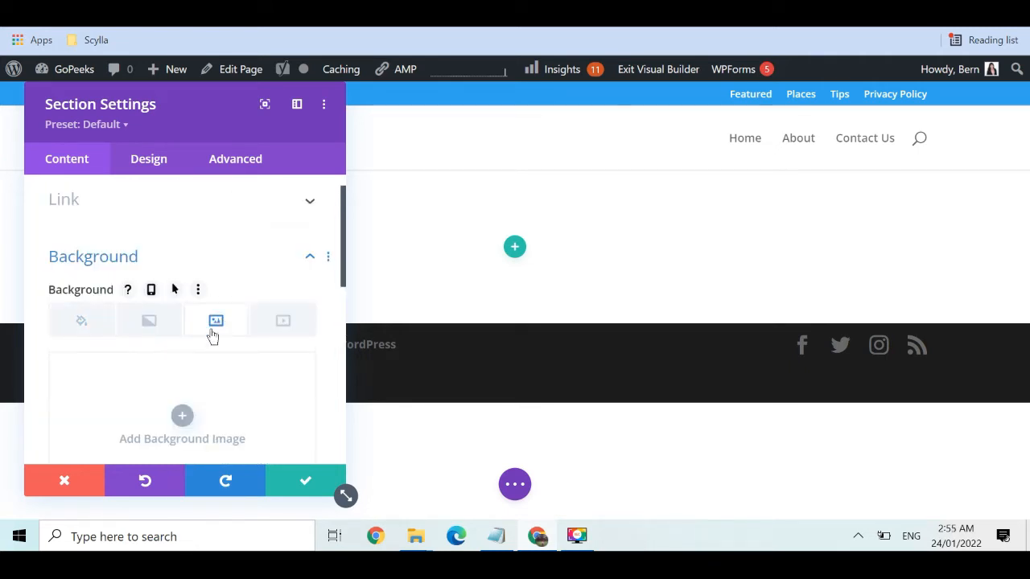
Set the restaurant table photo from the media library as the section background
{"action": "left_click", "coordinate": [183, 418]}
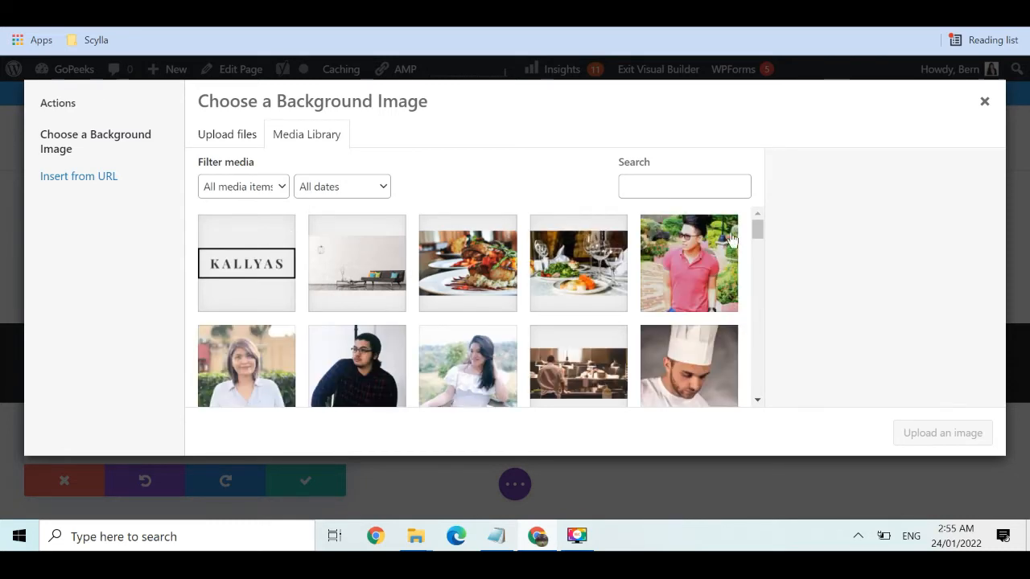
{"action": "mouse_move", "coordinate": [755, 229]}
{"action": "left_mouse_down"}
{"action": "mouse_move", "coordinate": [767, 272]}
{"action": "mouse_move", "coordinate": [762, 224]}
{"action": "left_mouse_up"}
{"action": "left_click", "coordinate": [575, 252]}
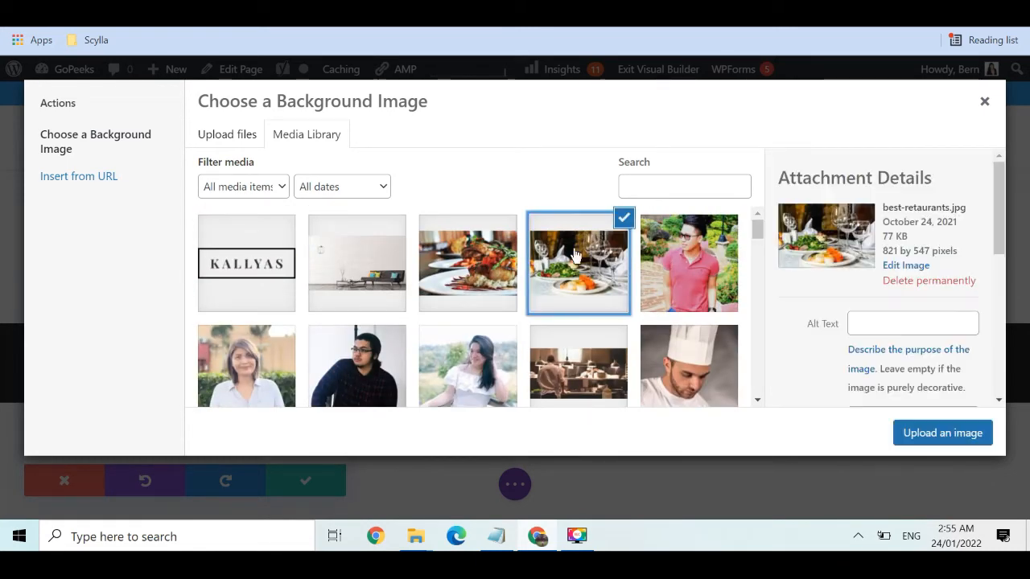
{"action": "left_click", "coordinate": [950, 435]}
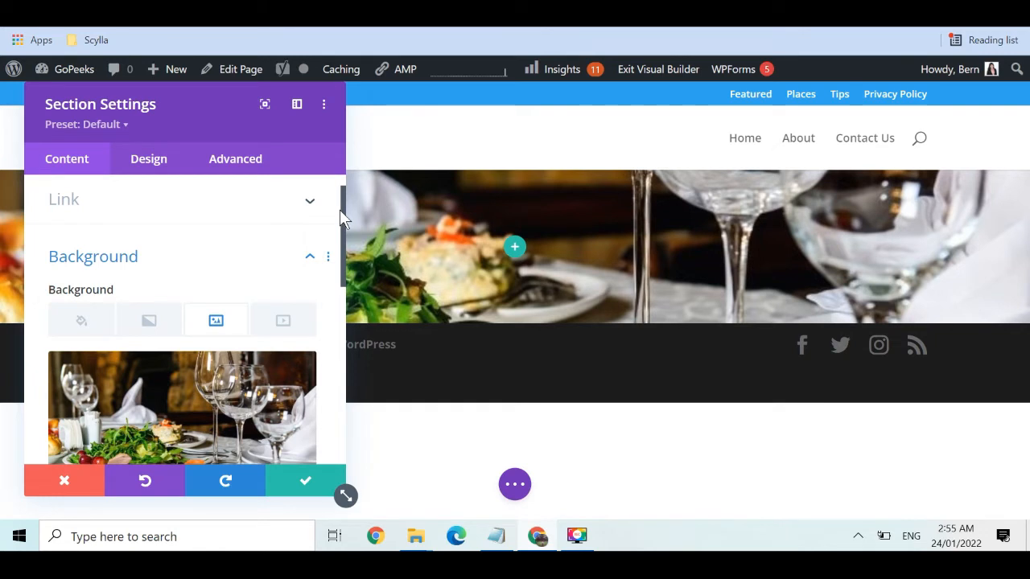
Set the background image position to Center and save the section settings
{"action": "left_click_drag", "start_coordinate": [339, 209], "coordinate": [337, 313]}
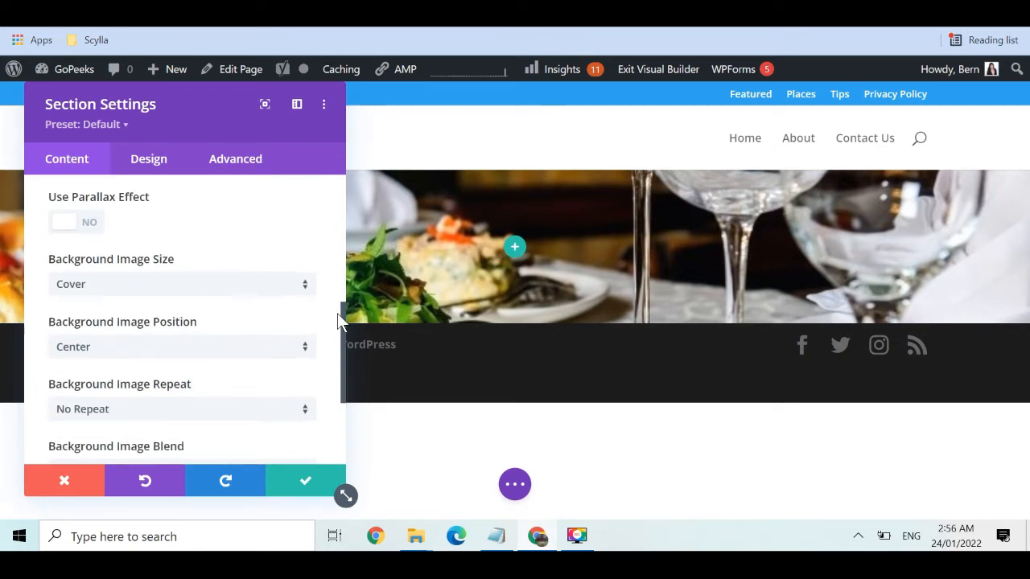
{"action": "left_click", "coordinate": [281, 347]}
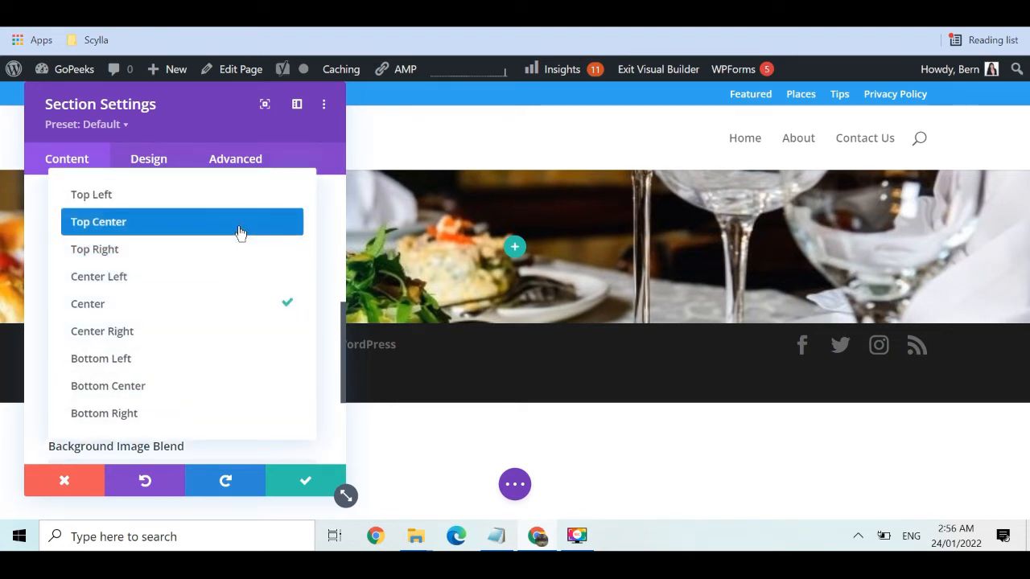
{"action": "left_click", "coordinate": [240, 232]}
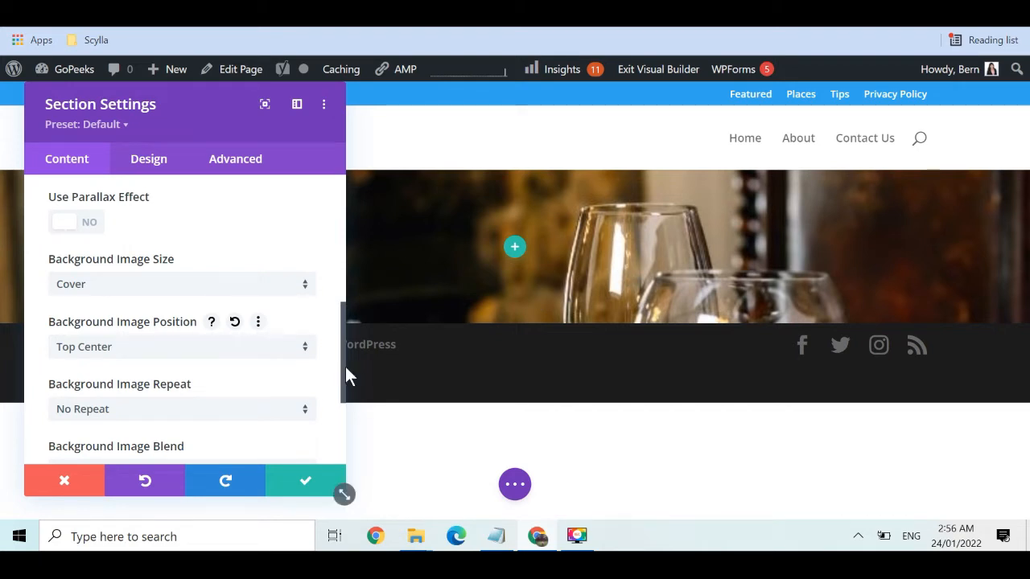
{"action": "left_click", "coordinate": [266, 354]}
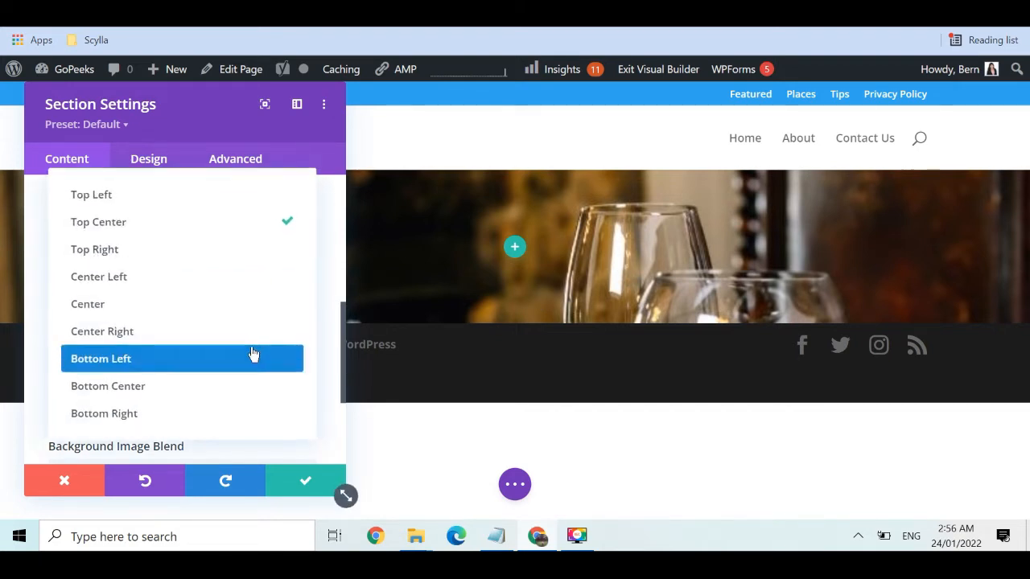
{"action": "left_click", "coordinate": [216, 304]}
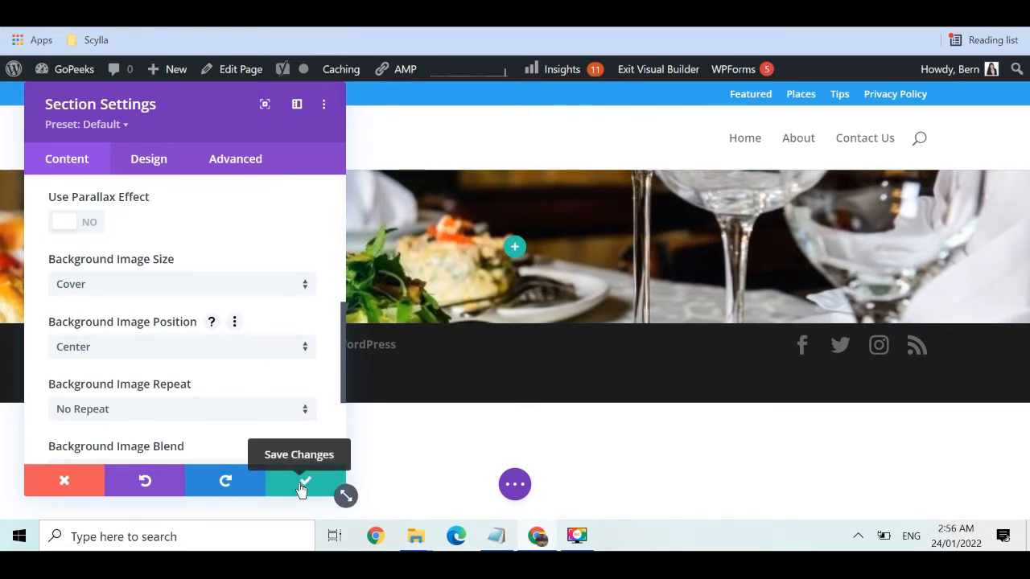
{"action": "left_click", "coordinate": [303, 485]}
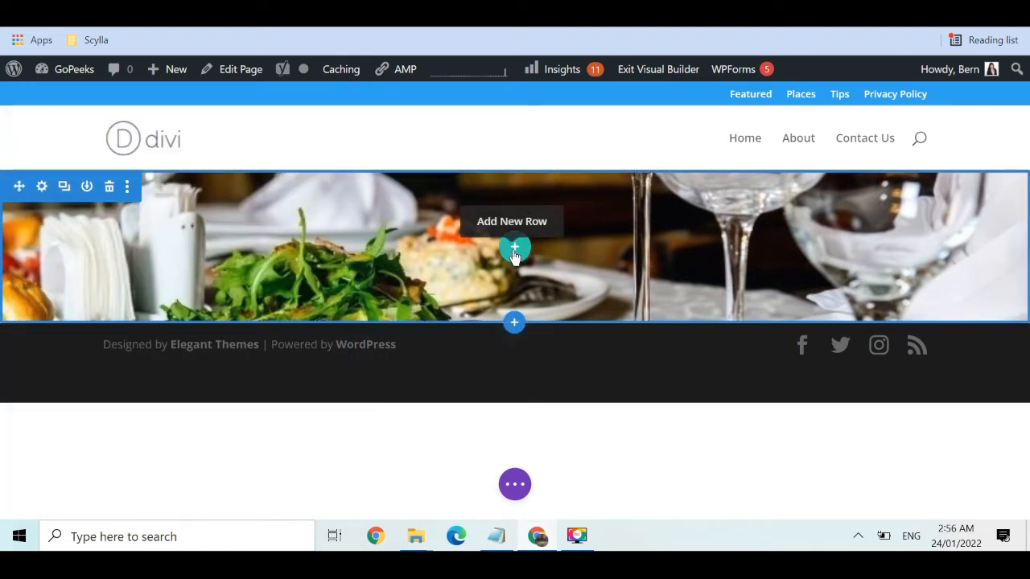
Set the hero section's height to 500px in its Design sizing options
{"action": "left_click", "coordinate": [43, 187]}
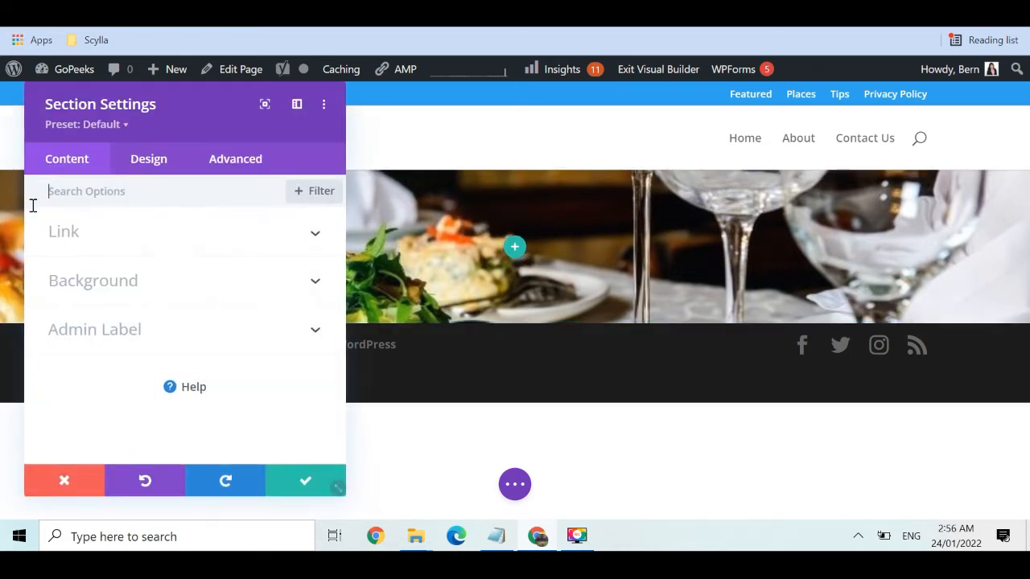
{"action": "left_click", "coordinate": [148, 158]}
{"action": "left_click", "coordinate": [274, 328]}
{"action": "scroll", "coordinate": [276, 323], "scroll_direction": "down", "scroll_amount": 1}
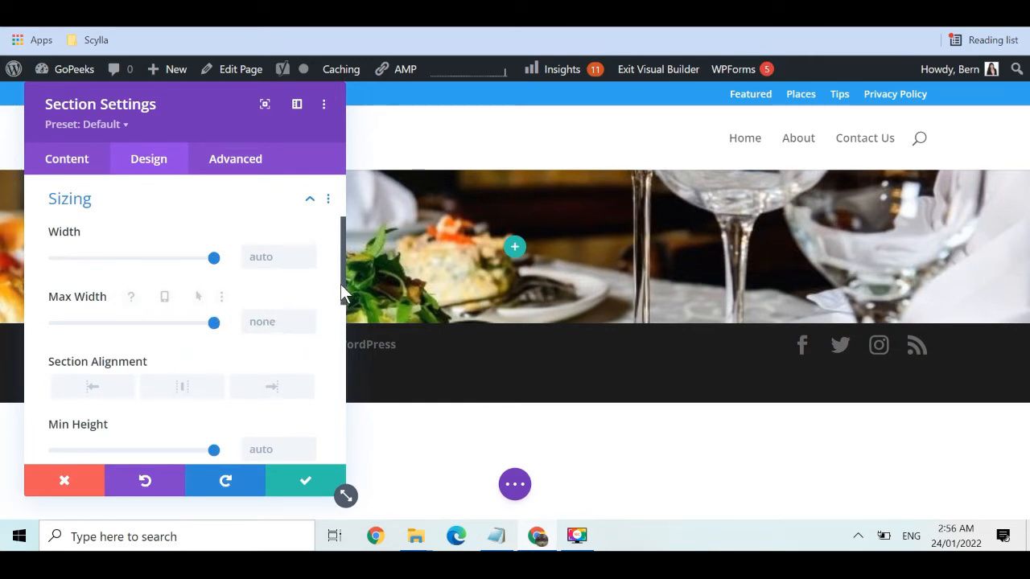
{"action": "left_click_drag", "start_coordinate": [340, 284], "coordinate": [341, 325]}
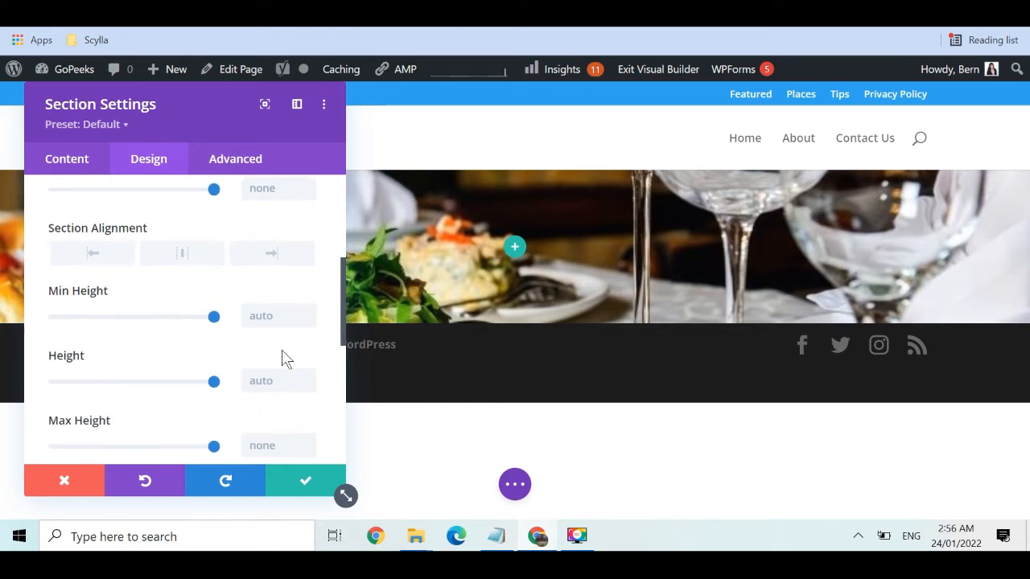
{"action": "left_click", "coordinate": [271, 385]}
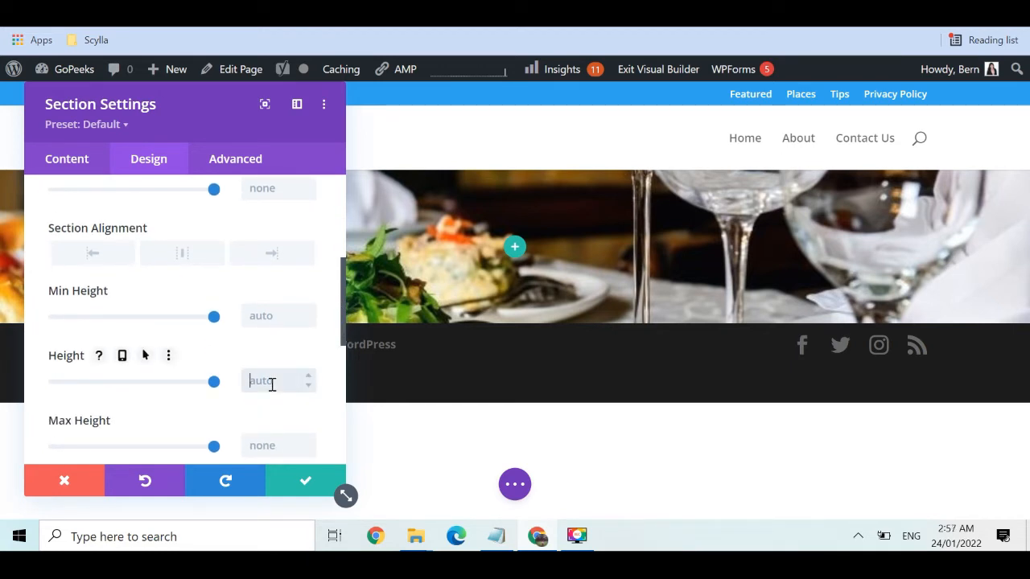
{"action": "type", "text": "500px"}
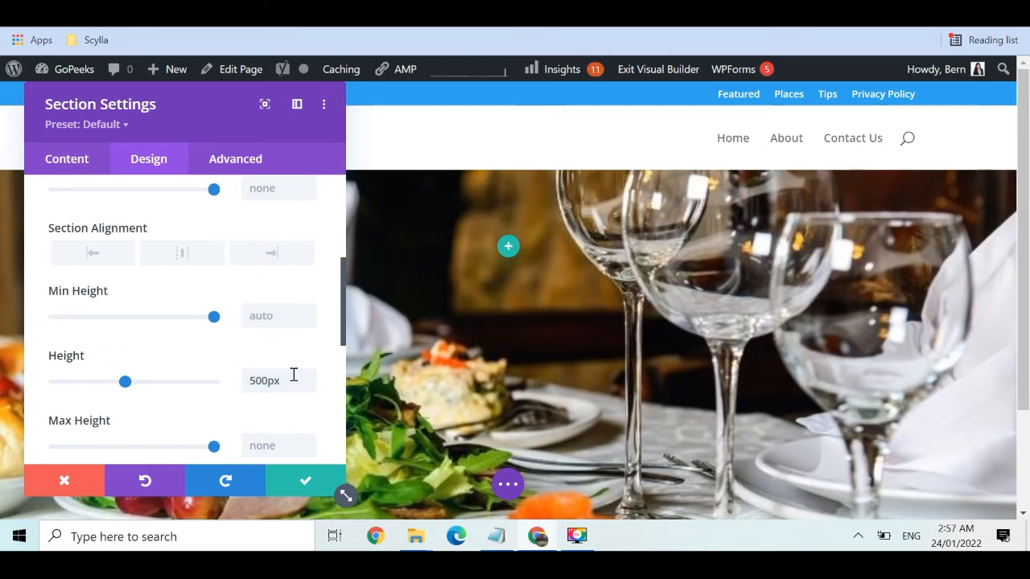
{"action": "mouse_move", "coordinate": [1027, 271]}
{"action": "left_mouse_down"}
{"action": "mouse_move", "coordinate": [1028, 366]}
{"action": "mouse_move", "coordinate": [1027, 254]}
{"action": "left_mouse_up"}
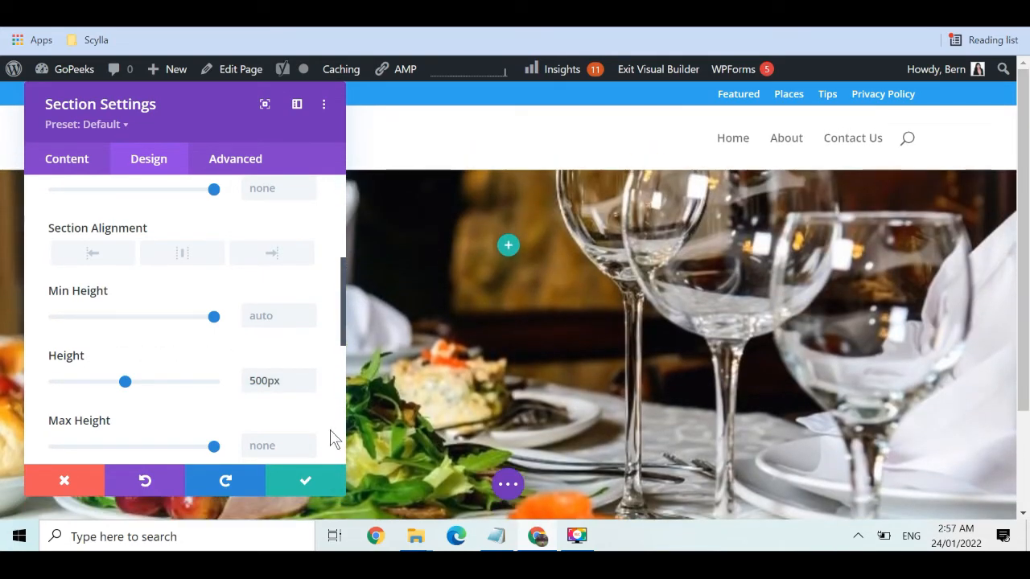
{"action": "left_click", "coordinate": [262, 378]}
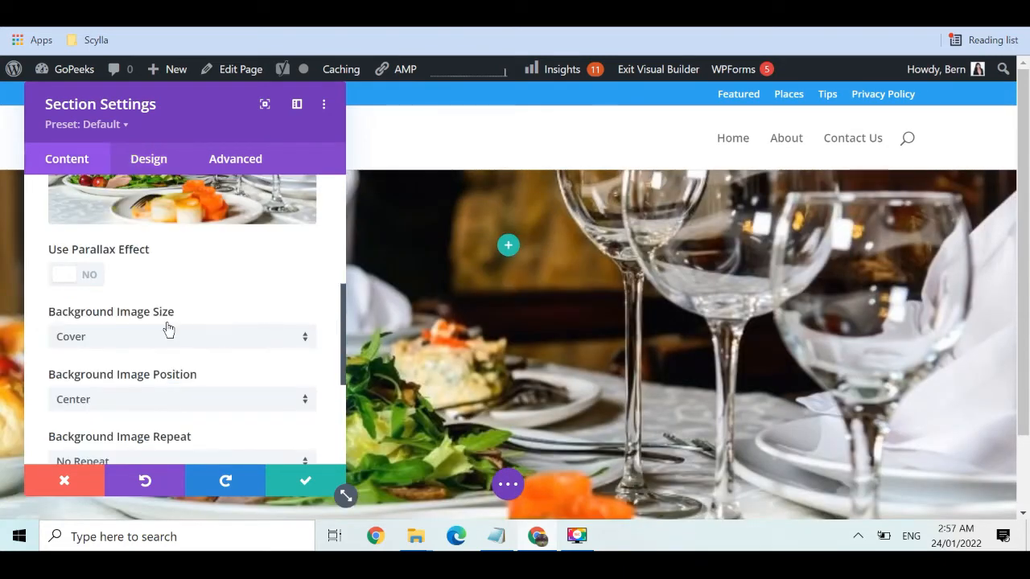
Turn on True Parallax for the section background, preview it, and save
{"action": "left_click", "coordinate": [91, 278]}
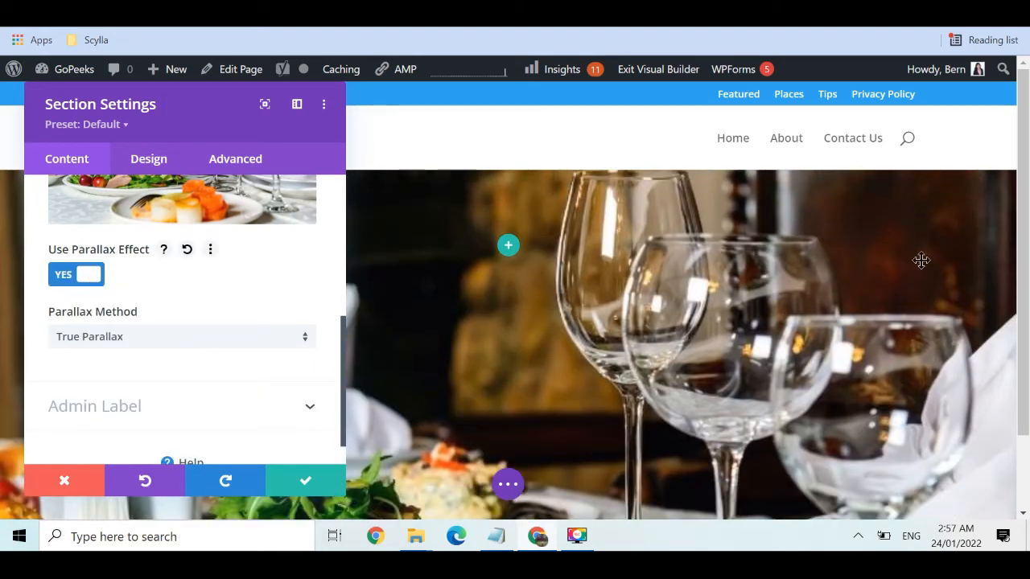
{"action": "scroll", "coordinate": [1026, 277], "scroll_direction": "down", "scroll_amount": 2}
{"action": "scroll", "coordinate": [1027, 277], "scroll_direction": "down", "scroll_amount": 1}
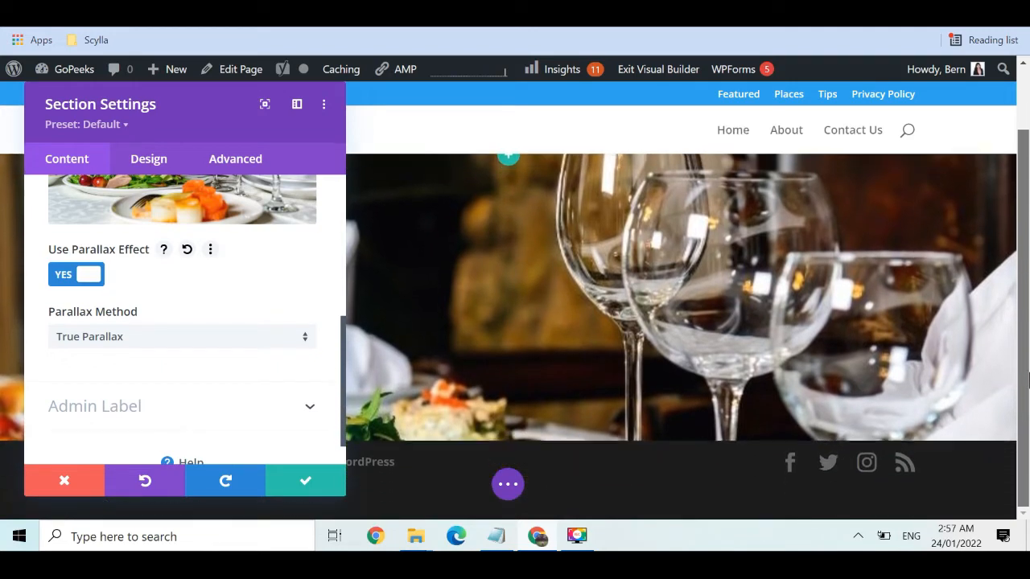
{"action": "scroll", "coordinate": [1026, 273], "scroll_direction": "up", "scroll_amount": 2}
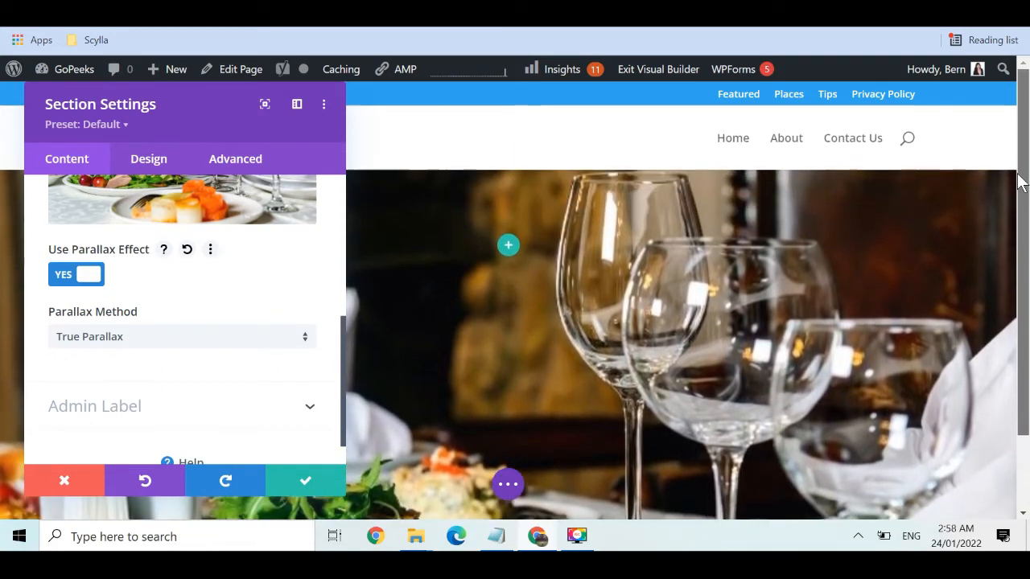
{"action": "mouse_move", "coordinate": [1018, 176]}
{"action": "left_mouse_down"}
{"action": "mouse_move", "coordinate": [1029, 254]}
{"action": "mouse_move", "coordinate": [1021, 161]}
{"action": "left_mouse_up"}
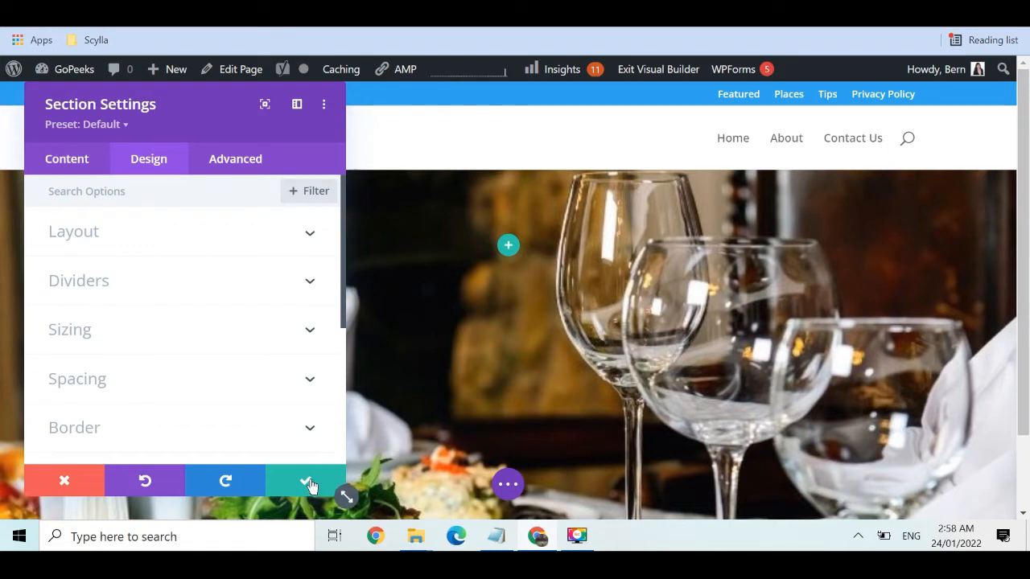
{"action": "left_click", "coordinate": [309, 484]}
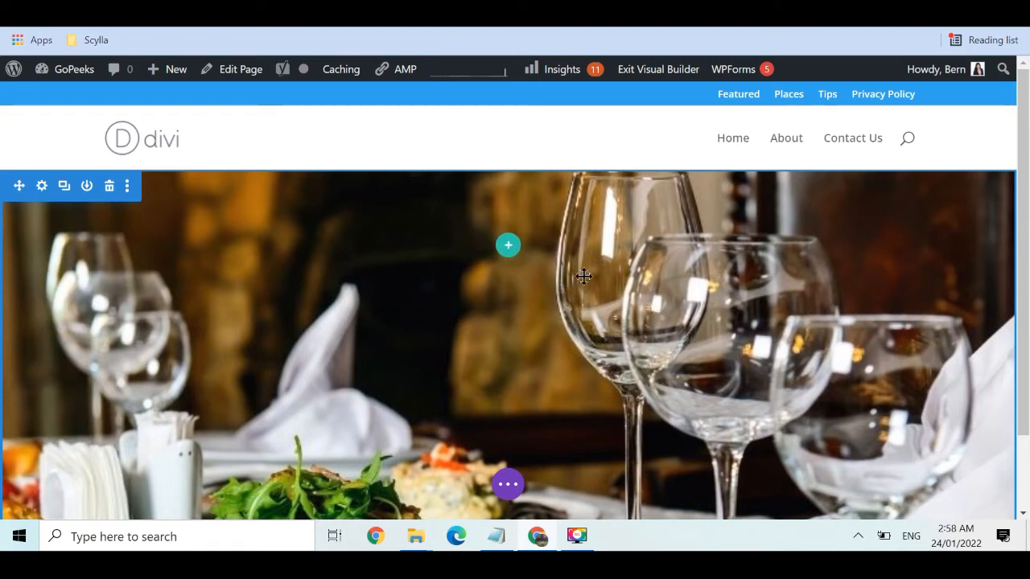
{"action": "mouse_move", "coordinate": [1027, 273]}
{"action": "left_mouse_down"}
{"action": "mouse_move", "coordinate": [1027, 344]}
{"action": "mouse_move", "coordinate": [1027, 267]}
{"action": "left_mouse_up"}
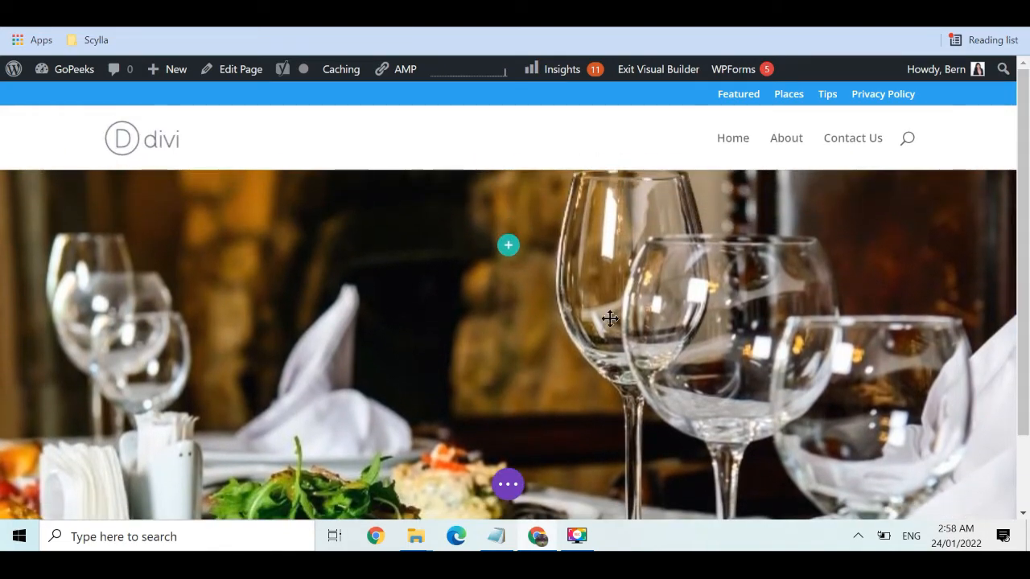
Add a single-column row with a Text module to the hero section
{"action": "left_click", "coordinate": [507, 247]}
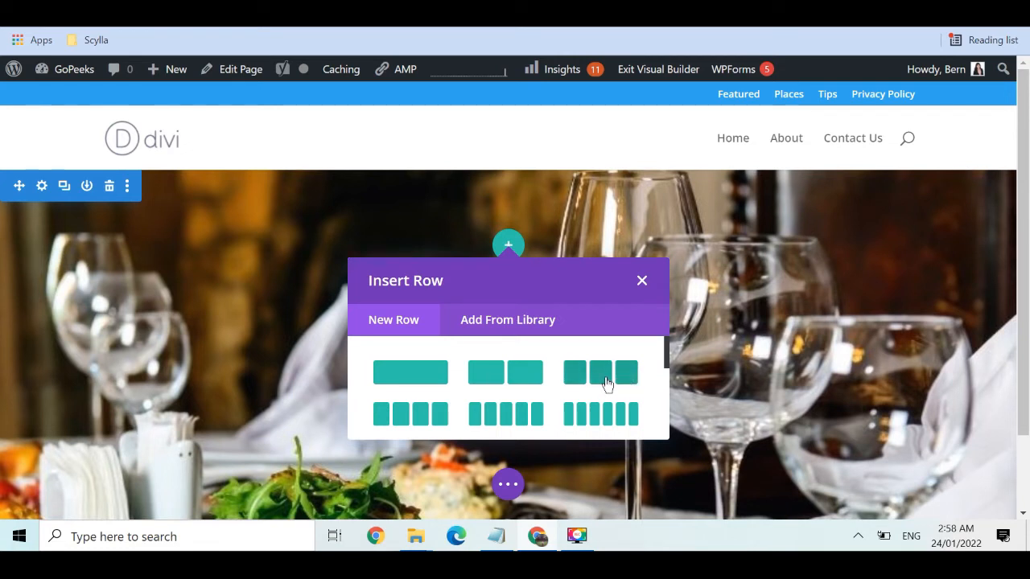
{"action": "left_click", "coordinate": [430, 381]}
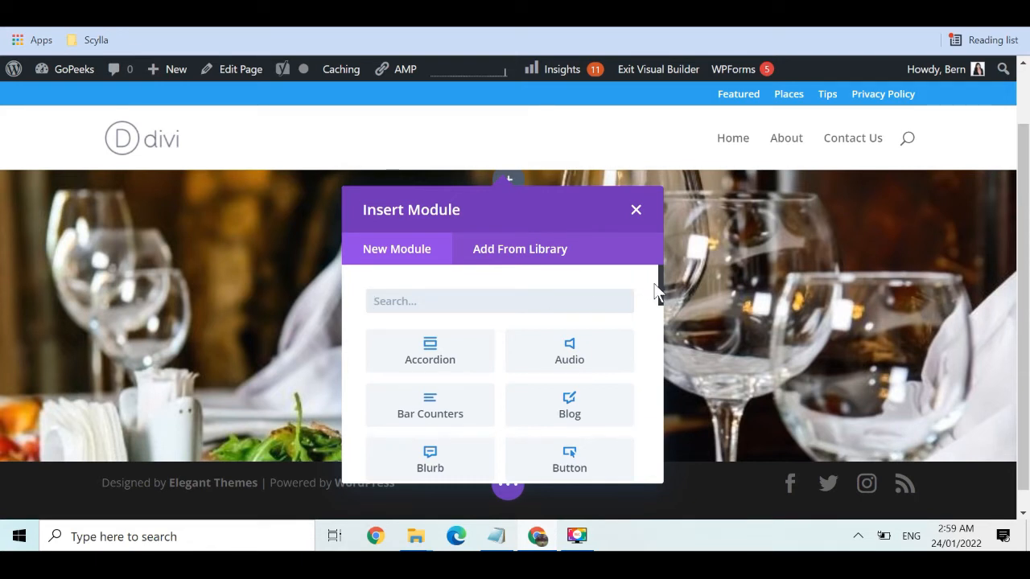
{"action": "left_click_drag", "start_coordinate": [659, 291], "coordinate": [660, 466]}
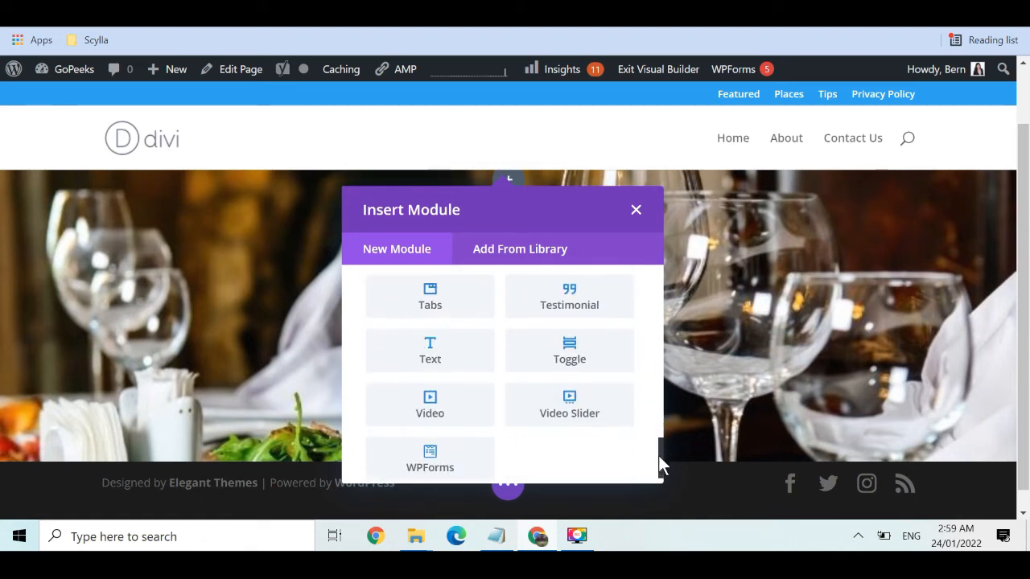
{"action": "left_click", "coordinate": [441, 351]}
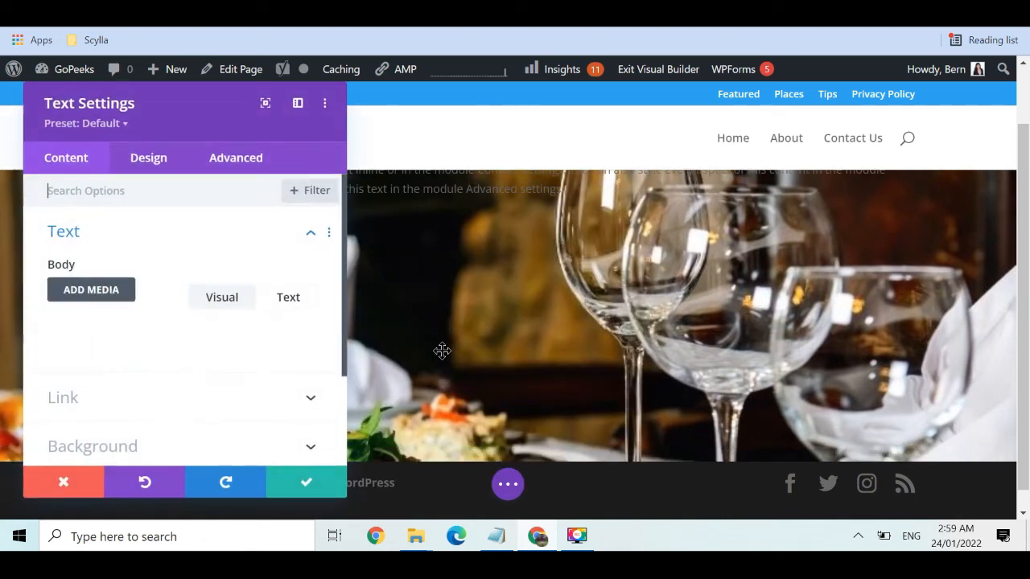
Replace the placeholder body text with 'Welcome to GoPeeks'
{"action": "left_click_drag", "start_coordinate": [1027, 291], "coordinate": [1026, 193]}
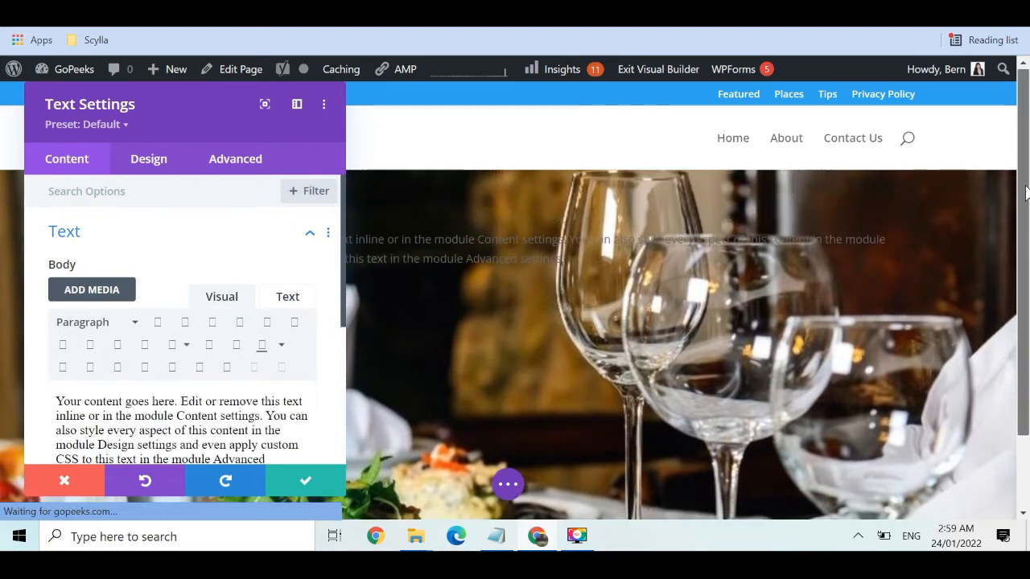
{"action": "triple_click", "coordinate": [241, 414]}
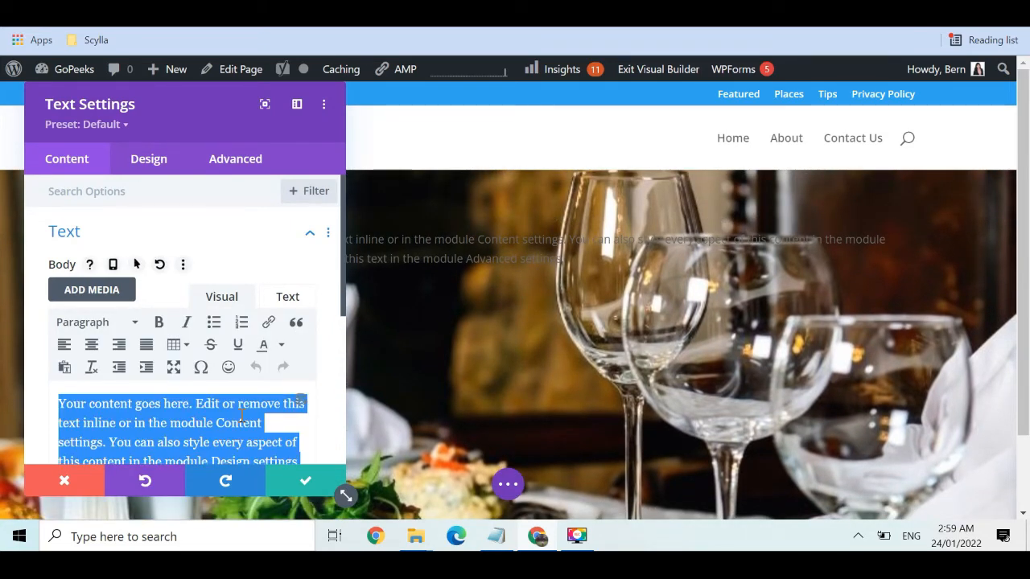
{"action": "type", "text": "Welcome to"}
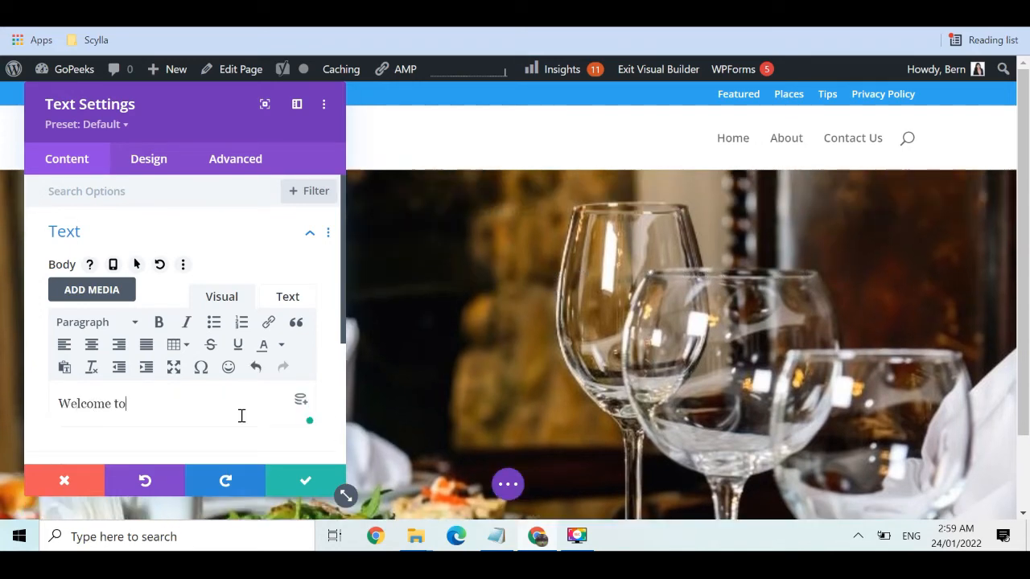
{"action": "type", "text": " GoPeeks"}
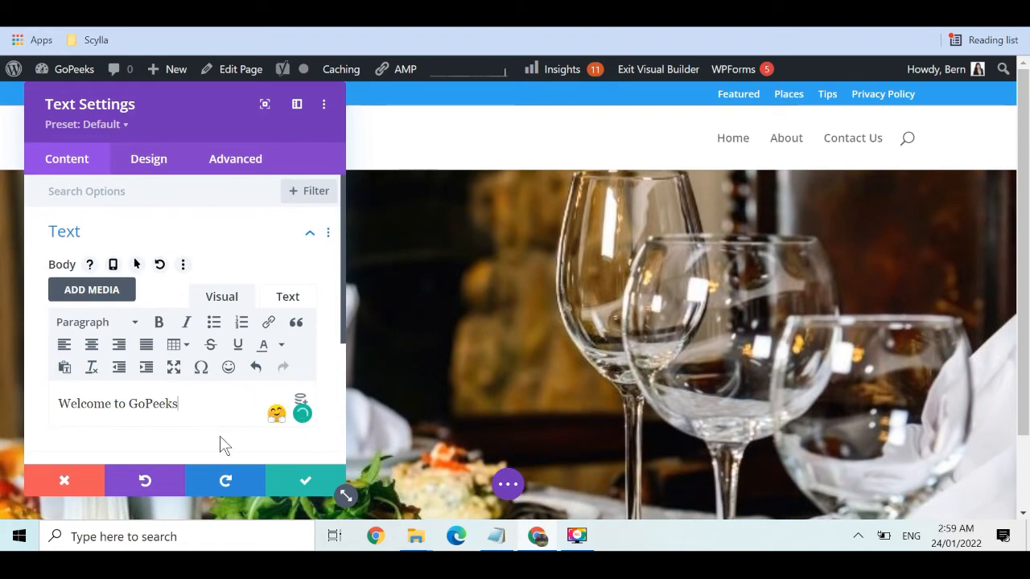
{"action": "left_click_drag", "start_coordinate": [341, 115], "coordinate": [807, 129]}
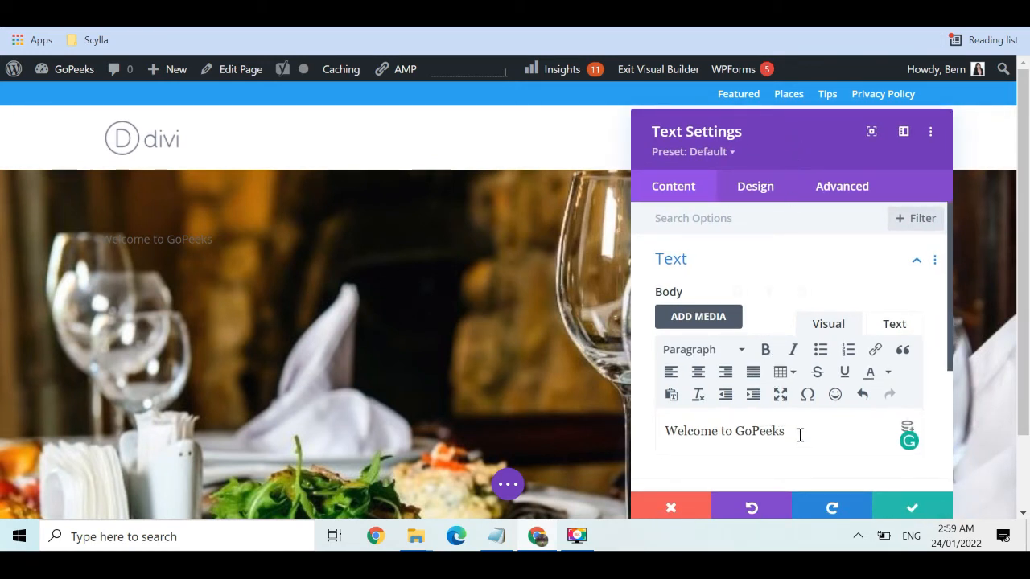
Center-align the 'Welcome to GoPeeks' text over the hero image
{"action": "left_click_drag", "start_coordinate": [799, 434], "coordinate": [645, 435]}
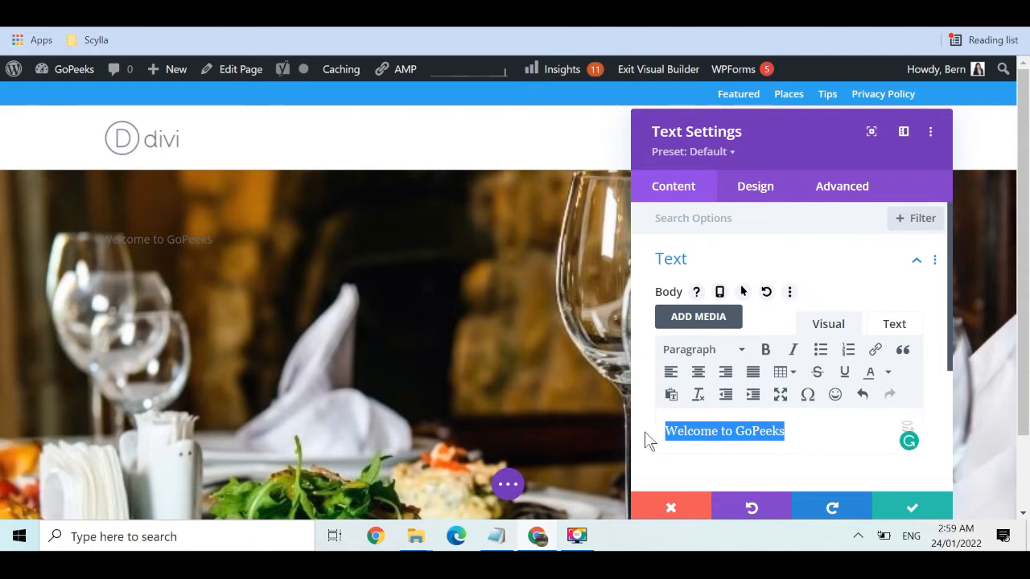
{"action": "left_click", "coordinate": [698, 374]}
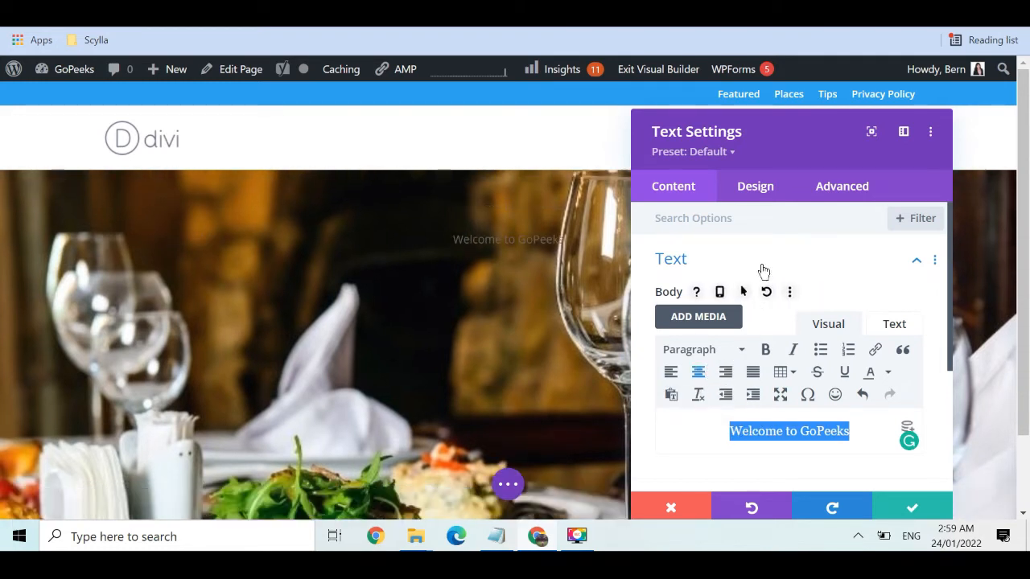
{"action": "left_click", "coordinate": [755, 191]}
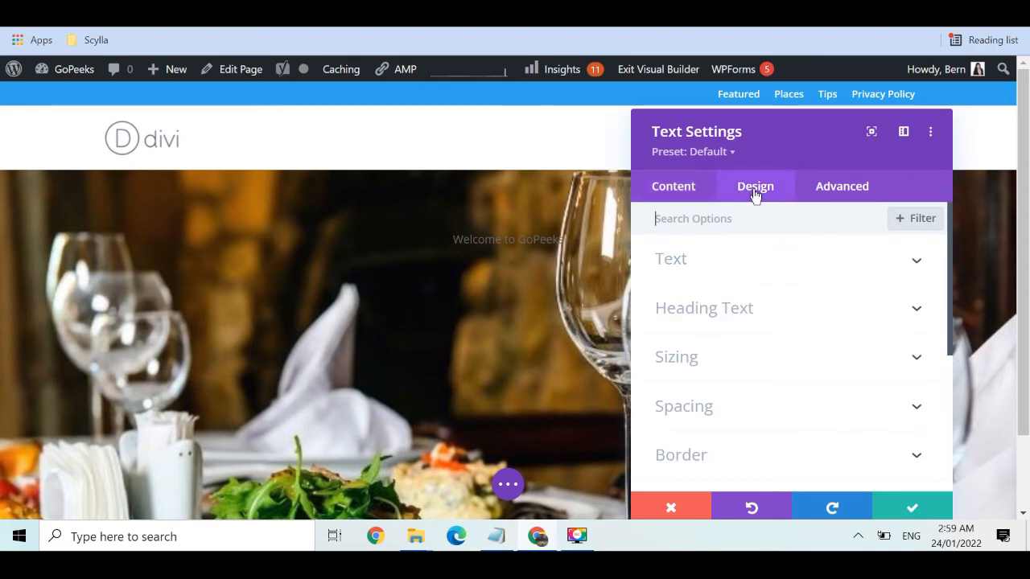
Set the welcome text font to ABeeZee with Bold weight
{"action": "left_click", "coordinate": [801, 272]}
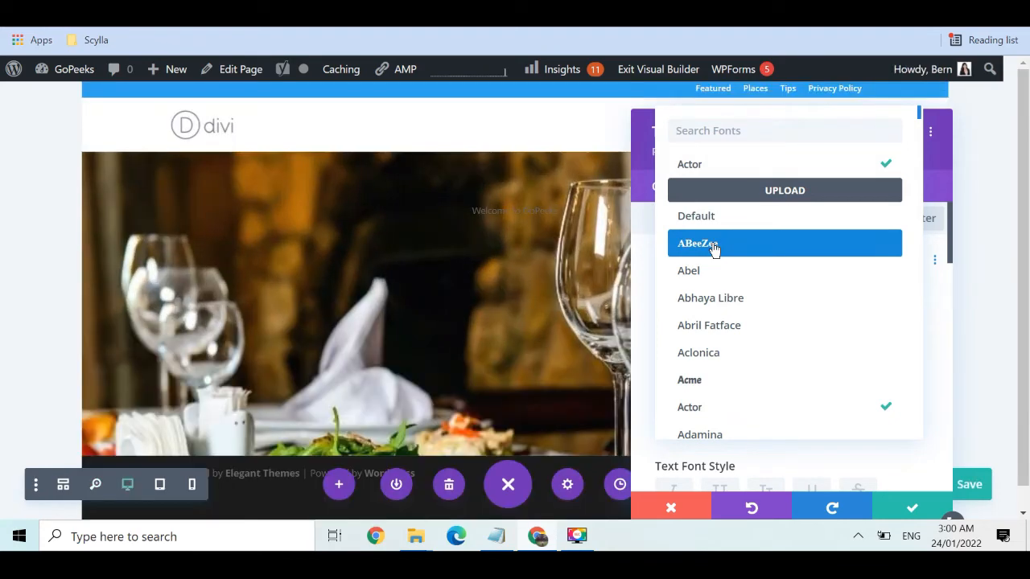
{"action": "left_click", "coordinate": [712, 245]}
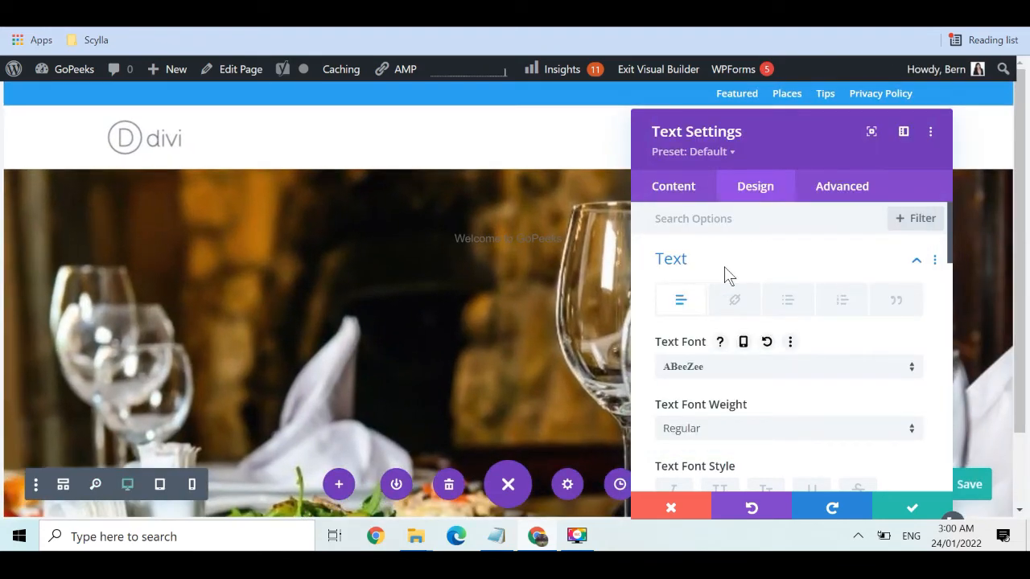
{"action": "left_click", "coordinate": [893, 434]}
{"action": "left_click", "coordinate": [780, 416]}
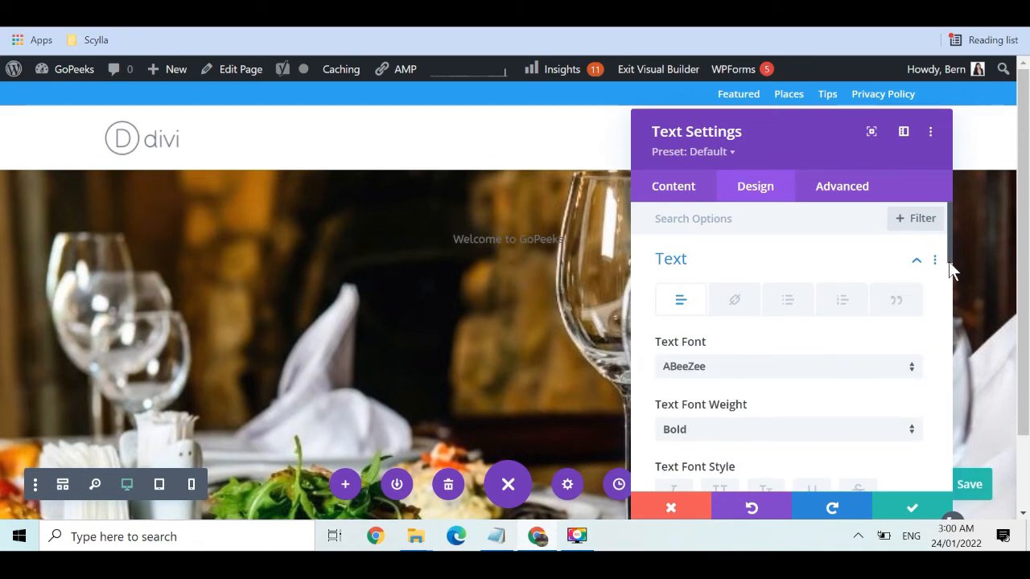
Make the welcome text white with a 50px text size
{"action": "left_click_drag", "start_coordinate": [948, 264], "coordinate": [947, 302]}
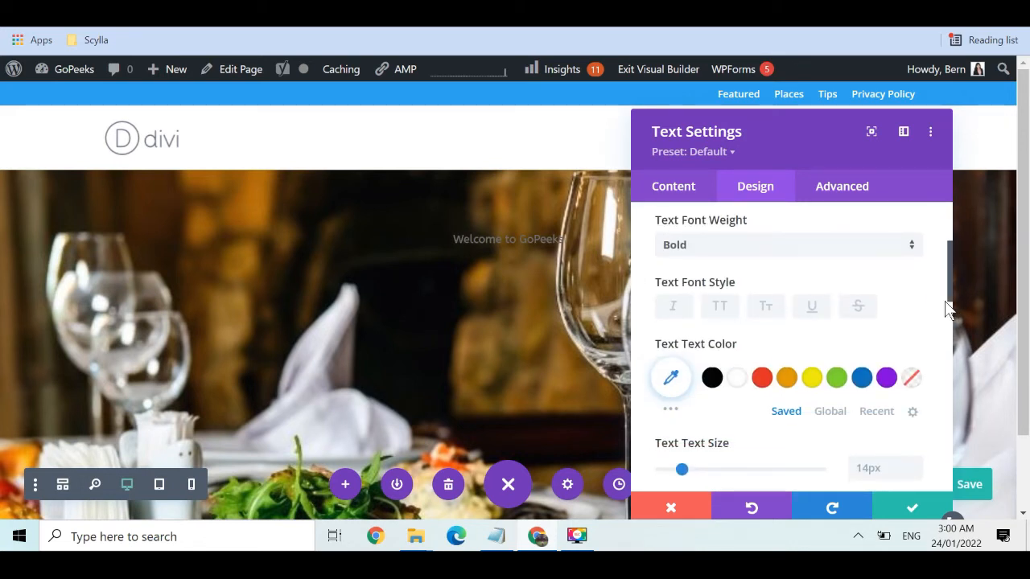
{"action": "left_click", "coordinate": [736, 378]}
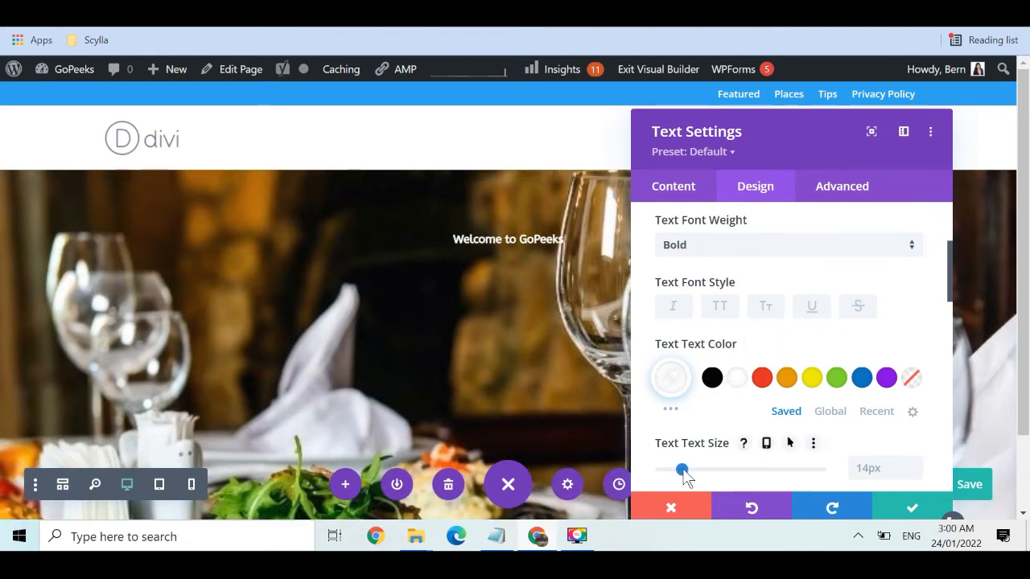
{"action": "left_click_drag", "start_coordinate": [698, 476], "coordinate": [747, 480]}
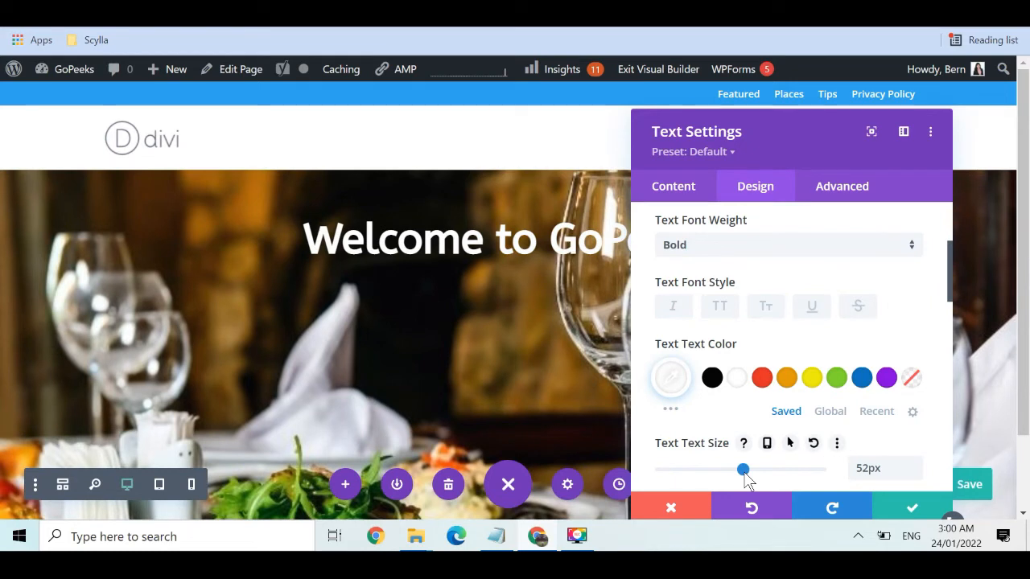
{"action": "left_click", "coordinate": [867, 472]}
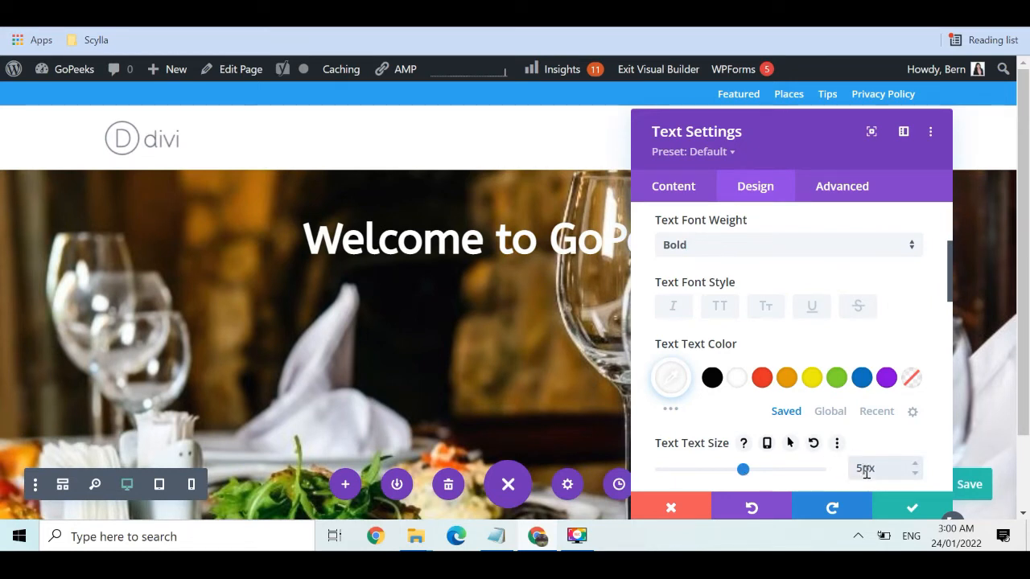
{"action": "type", "text": "0"}
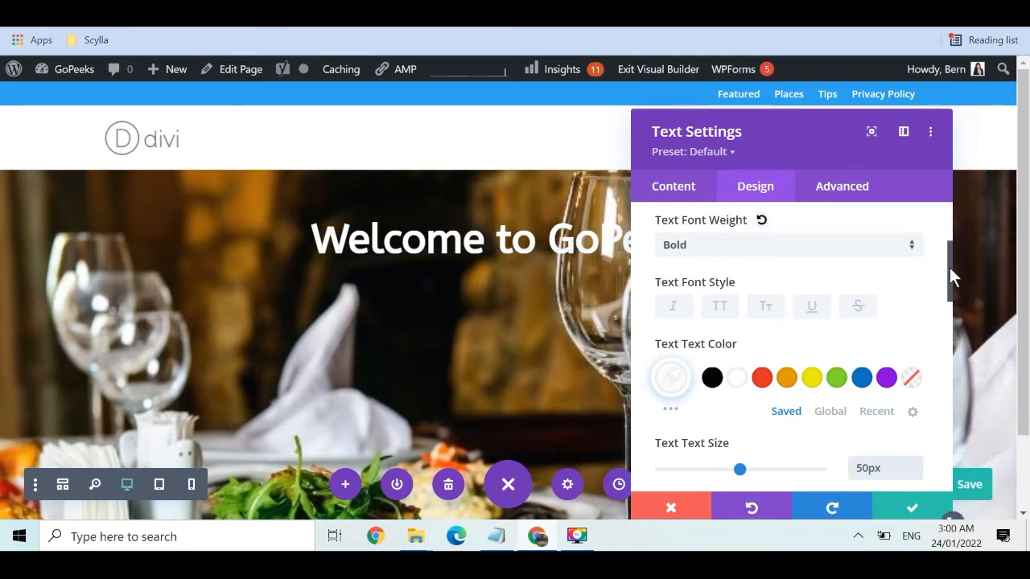
{"action": "left_click_drag", "start_coordinate": [950, 270], "coordinate": [945, 293]}
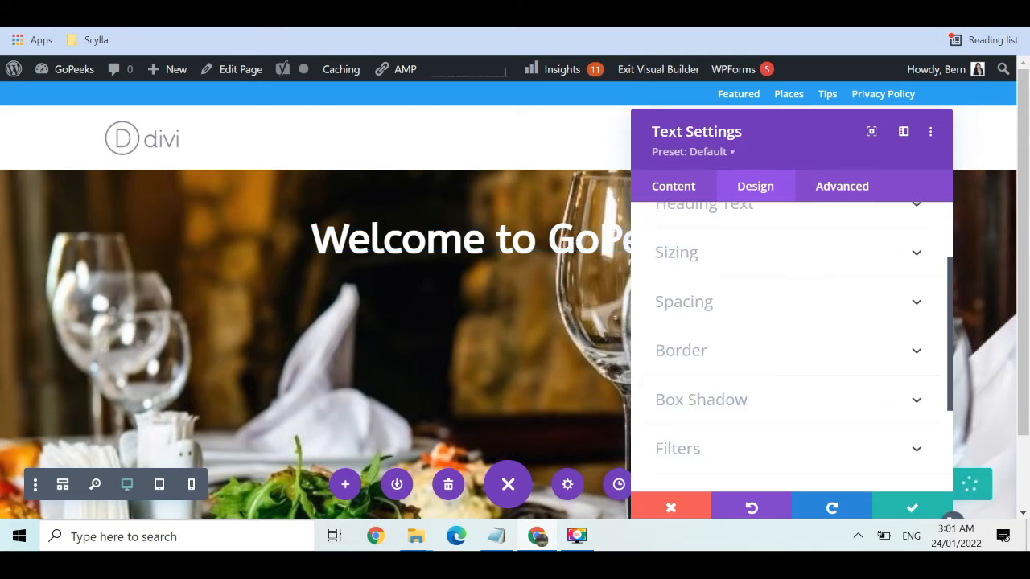
Give the welcome text a 200px top margin under Spacing
{"action": "left_click", "coordinate": [684, 301]}
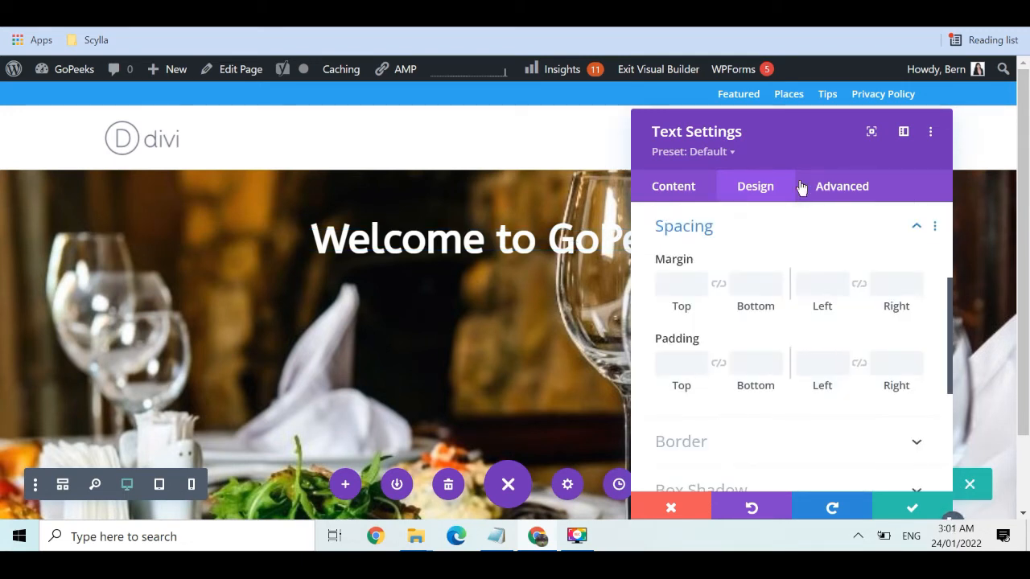
{"action": "left_click", "coordinate": [668, 285]}
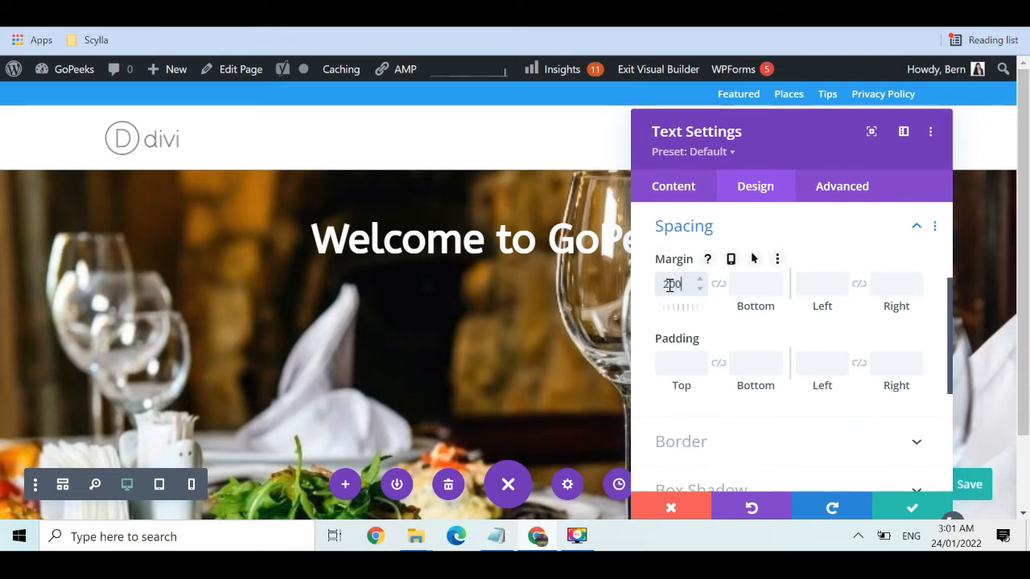
{"action": "type", "text": "200"}
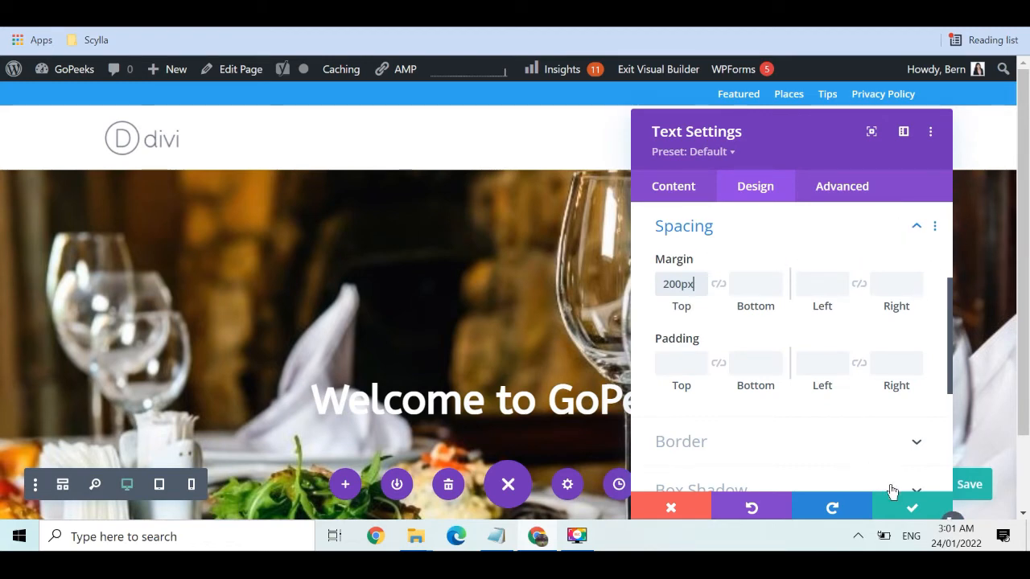
{"action": "left_click", "coordinate": [912, 511]}
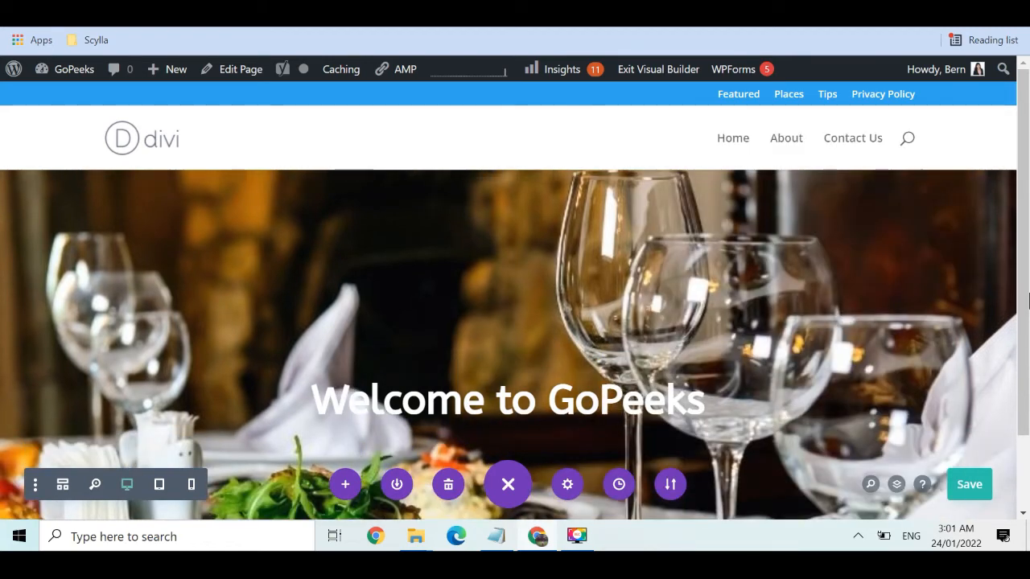
{"action": "scroll", "coordinate": [1027, 382], "scroll_direction": "down", "scroll_amount": 1}
{"action": "mouse_move", "coordinate": [1028, 382]}
{"action": "left_mouse_down"}
{"action": "mouse_move", "coordinate": [1028, 309]}
{"action": "mouse_move", "coordinate": [1028, 364]}
{"action": "left_mouse_up"}
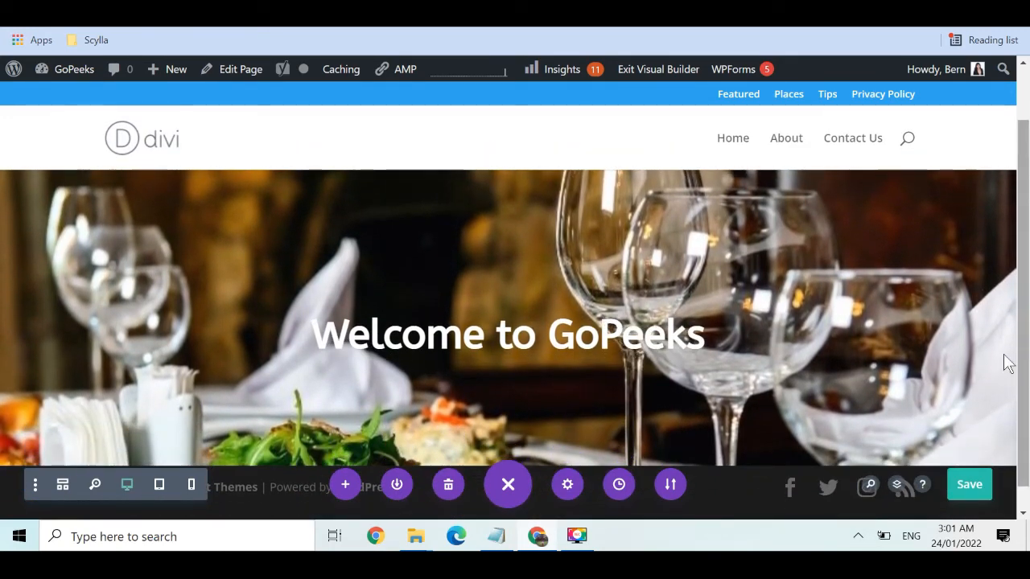
{"action": "mouse_move", "coordinate": [483, 337]}
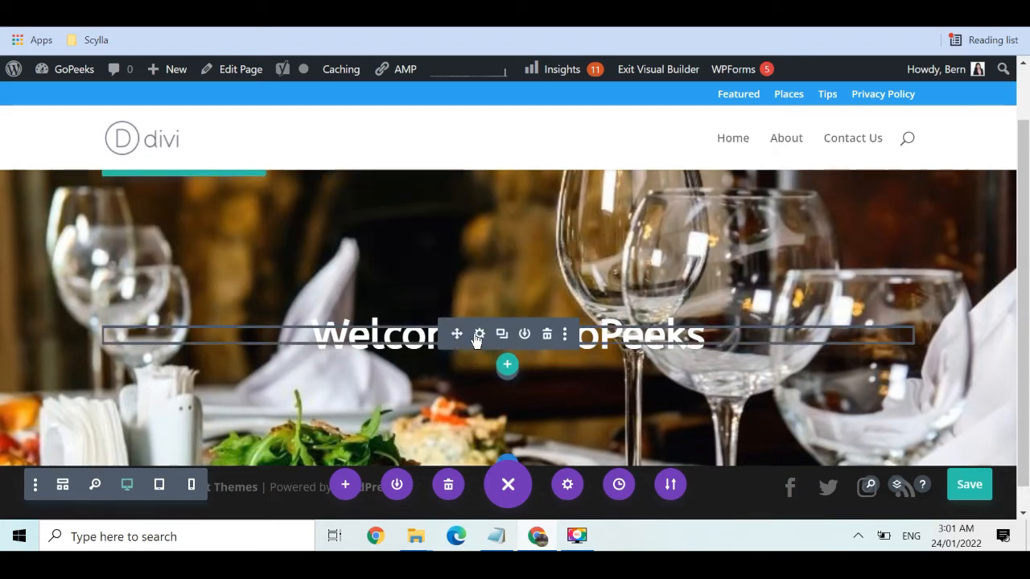
Reopen the welcome heading's Design settings and change its top margin to 150px
{"action": "left_click", "coordinate": [480, 335]}
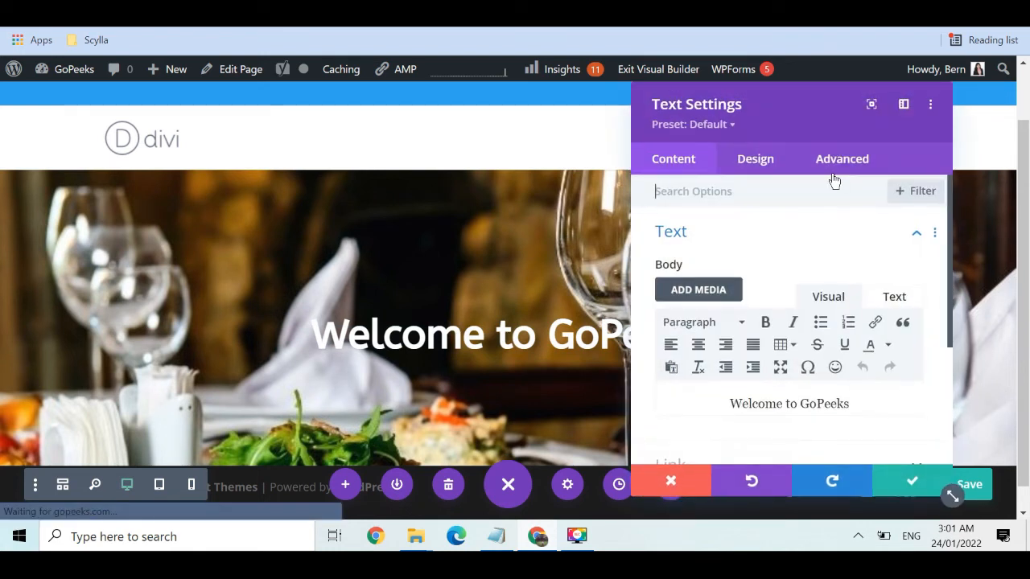
{"action": "left_click", "coordinate": [840, 162]}
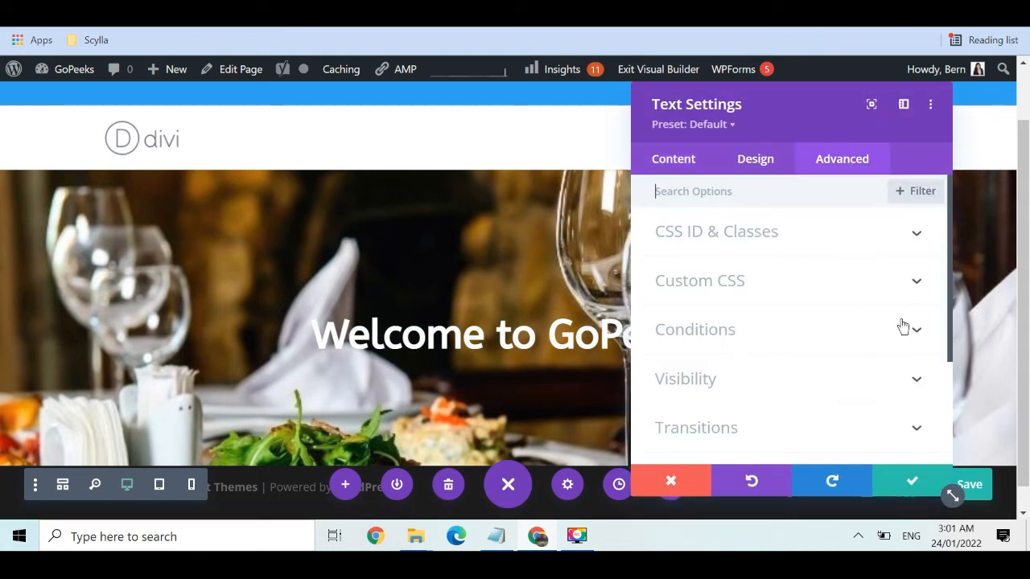
{"action": "left_click", "coordinate": [774, 171]}
{"action": "left_click", "coordinate": [841, 394]}
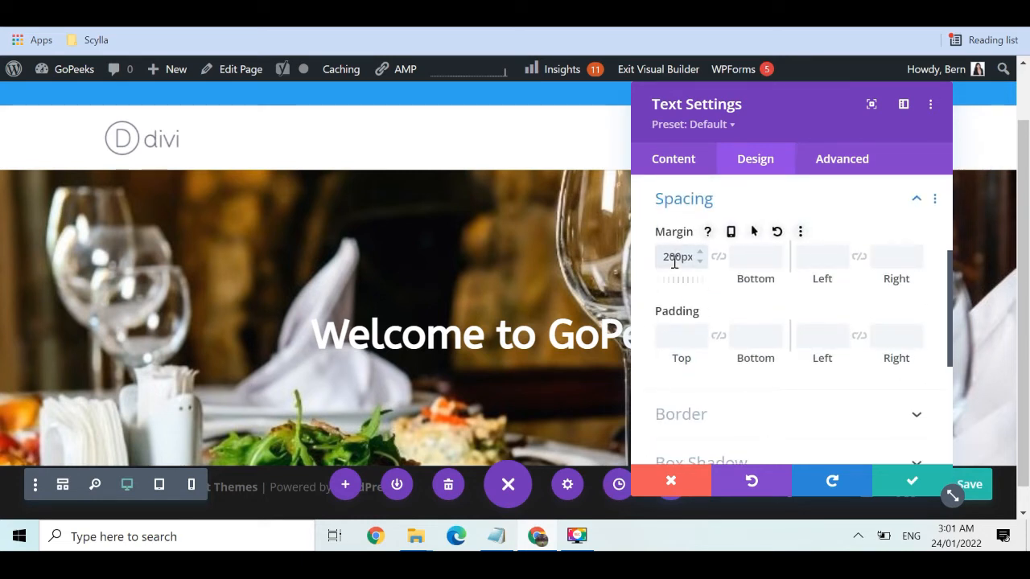
{"action": "key", "text": "BackSpace"}
{"action": "key", "text": "BackSpace"}
{"action": "type", "text": "15"}
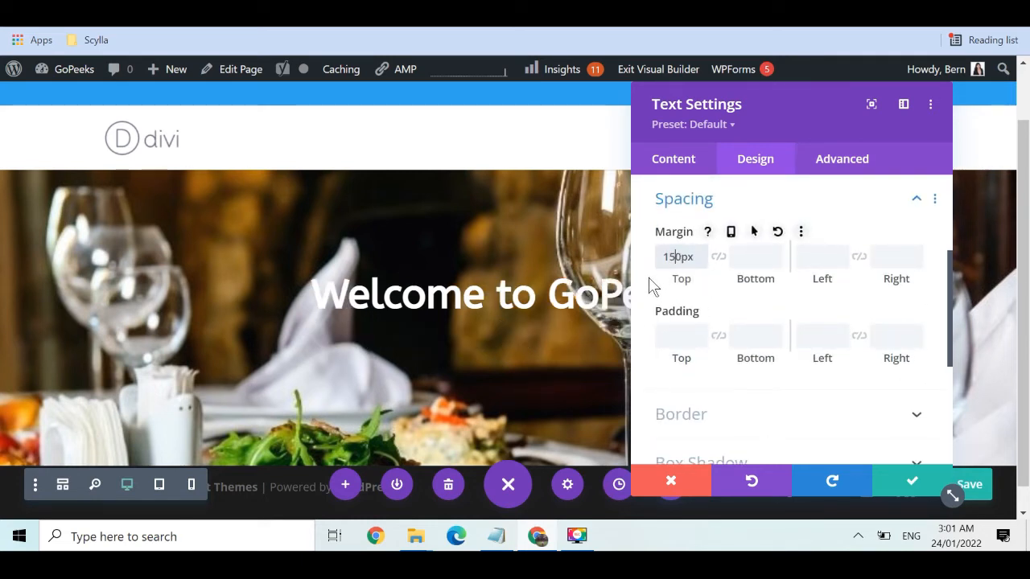
{"action": "left_click", "coordinate": [647, 270]}
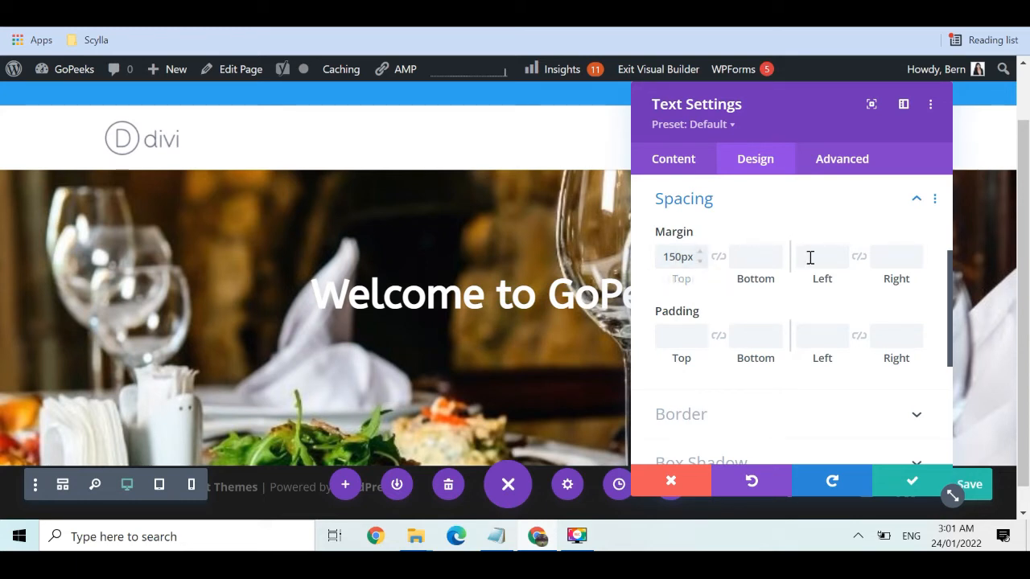
{"action": "left_click_drag", "start_coordinate": [948, 267], "coordinate": [944, 197]}
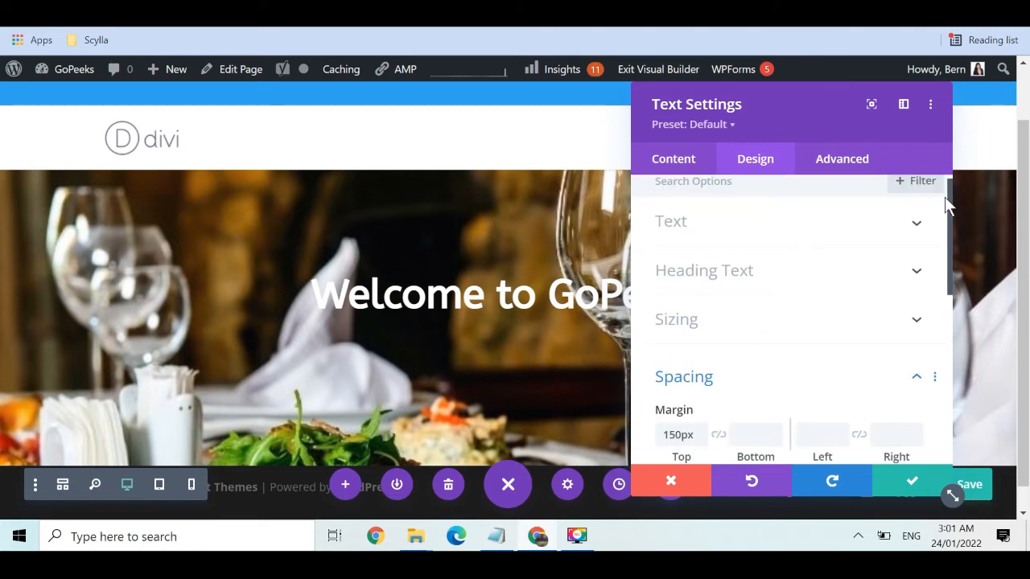
Apply the second Text Shadow preset to the heading and save its settings
{"action": "left_click", "coordinate": [894, 227]}
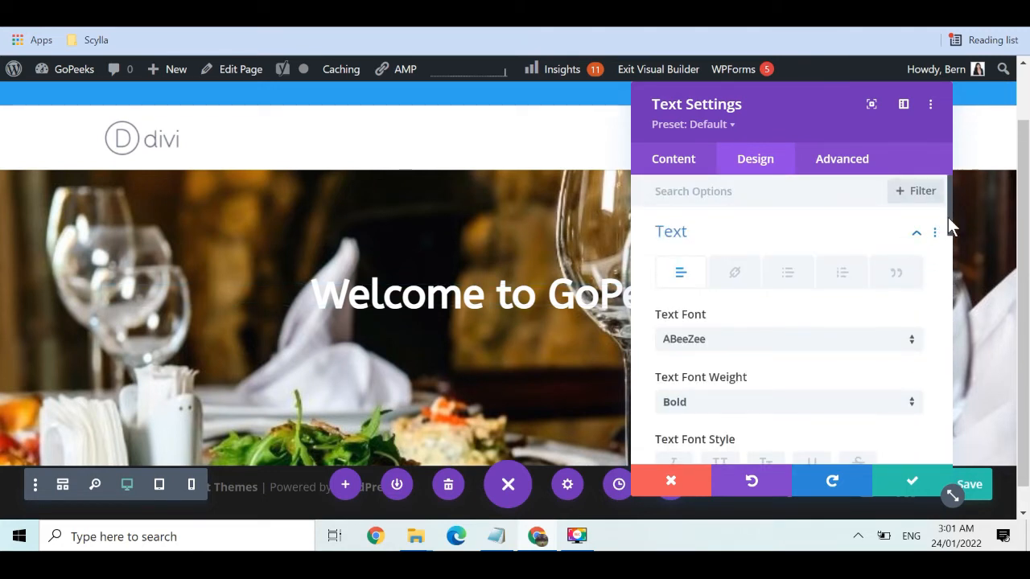
{"action": "left_click_drag", "start_coordinate": [948, 217], "coordinate": [940, 330]}
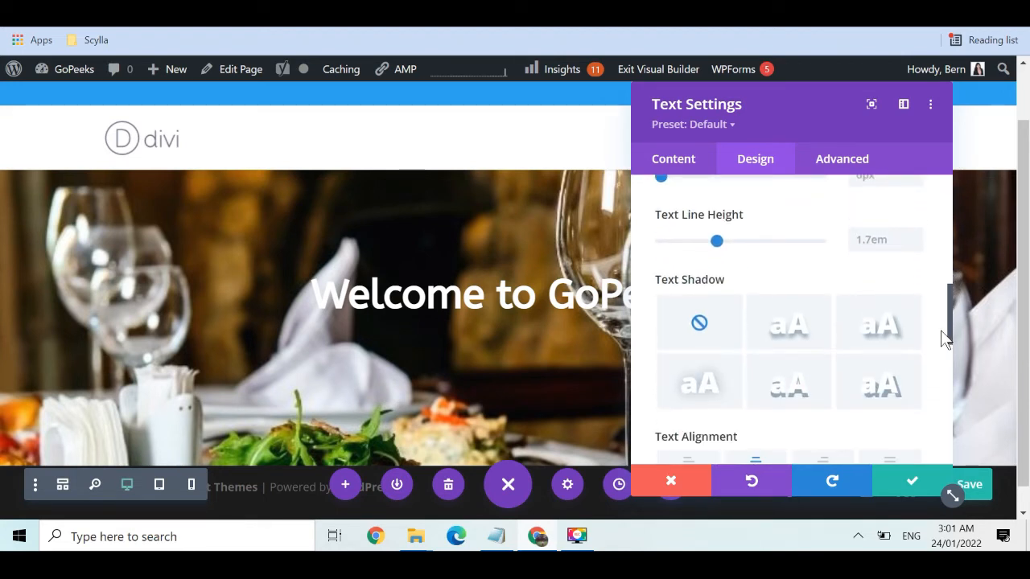
{"action": "left_click", "coordinate": [805, 338]}
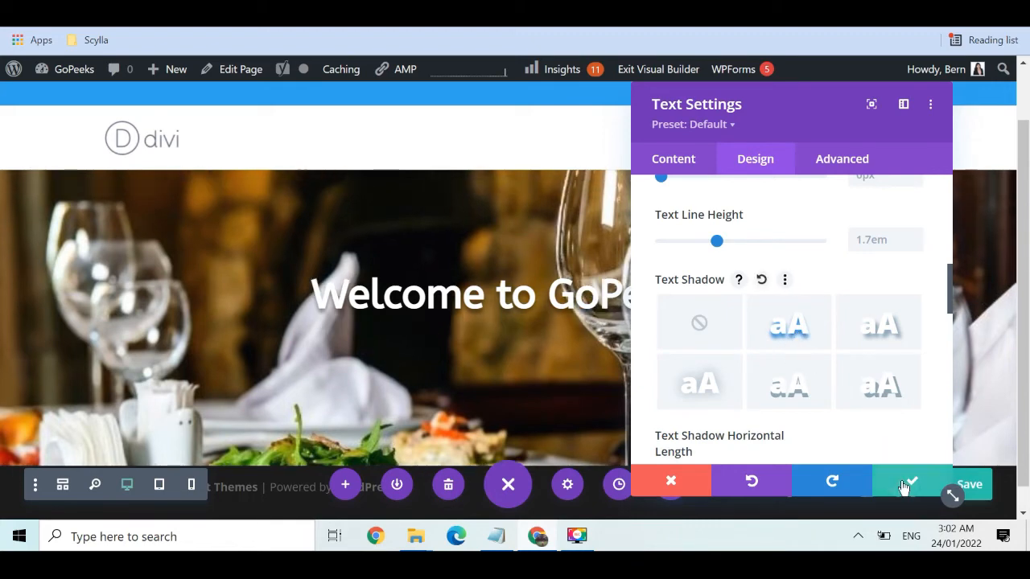
{"action": "left_click", "coordinate": [904, 486]}
{"action": "scroll", "coordinate": [1025, 330], "scroll_direction": "down", "scroll_amount": 1}
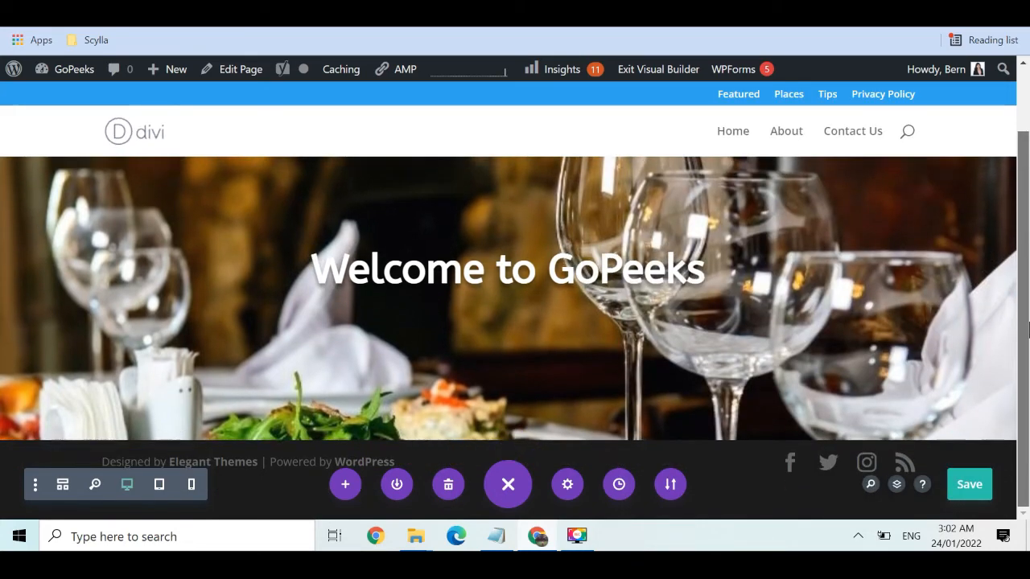
Save the page with Ctrl+S and collapse the bottom builder toolbar
{"action": "left_click_drag", "start_coordinate": [1028, 330], "coordinate": [1028, 351]}
{"action": "key", "text": "ctrl+s"}
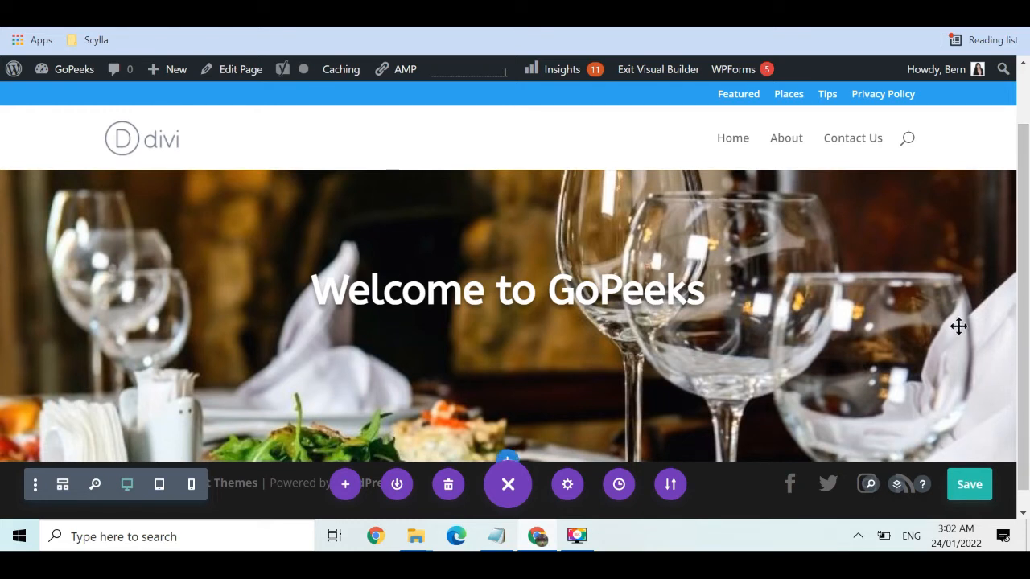
{"action": "mouse_move", "coordinate": [1028, 259]}
{"action": "left_mouse_down"}
{"action": "mouse_move", "coordinate": [1027, 279]}
{"action": "mouse_move", "coordinate": [1027, 259]}
{"action": "left_mouse_up"}
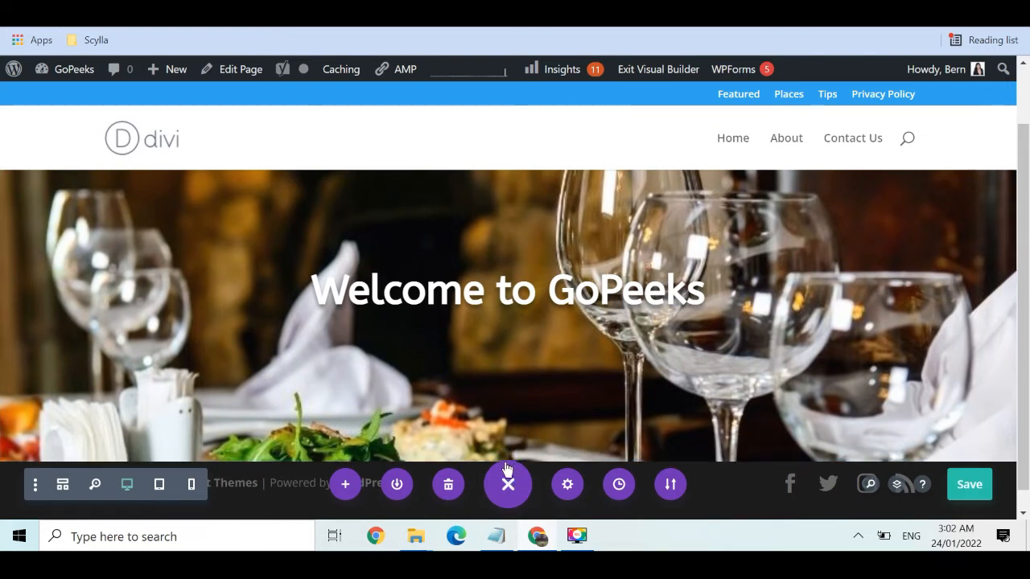
{"action": "left_click", "coordinate": [508, 484]}
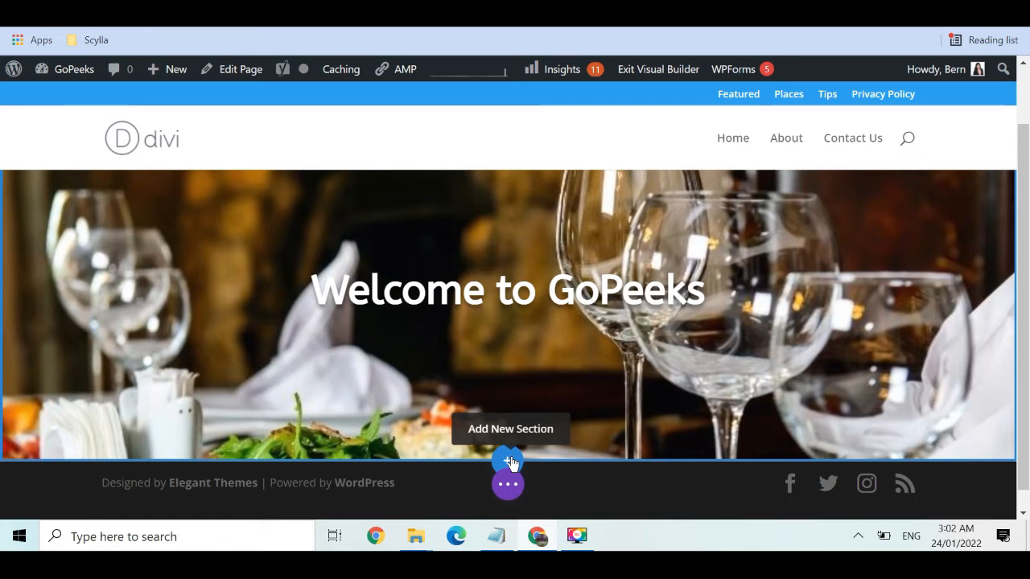
Add a Regular section below the hero with a two-column row layout
{"action": "left_click", "coordinate": [509, 461]}
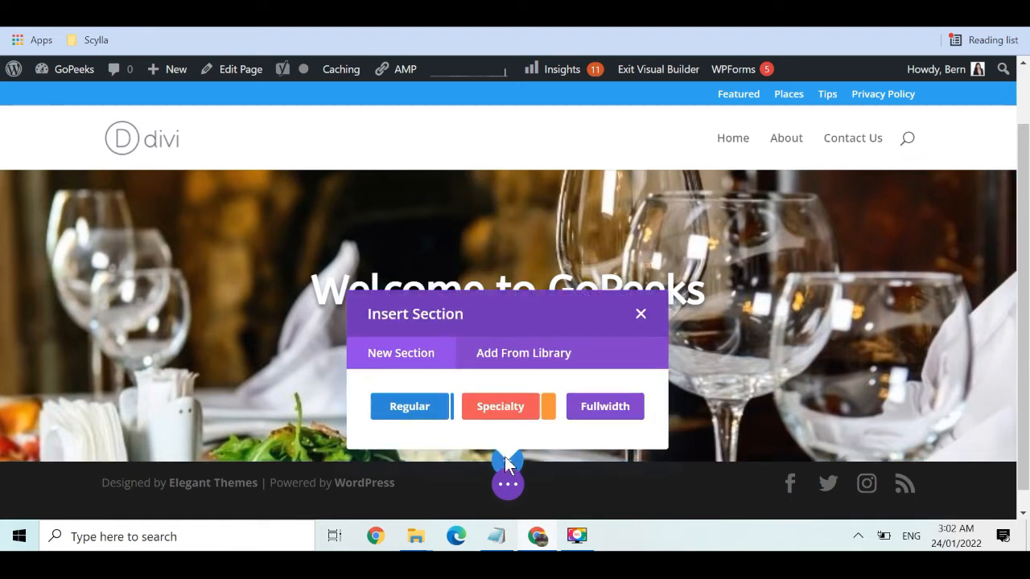
{"action": "left_click", "coordinate": [420, 410]}
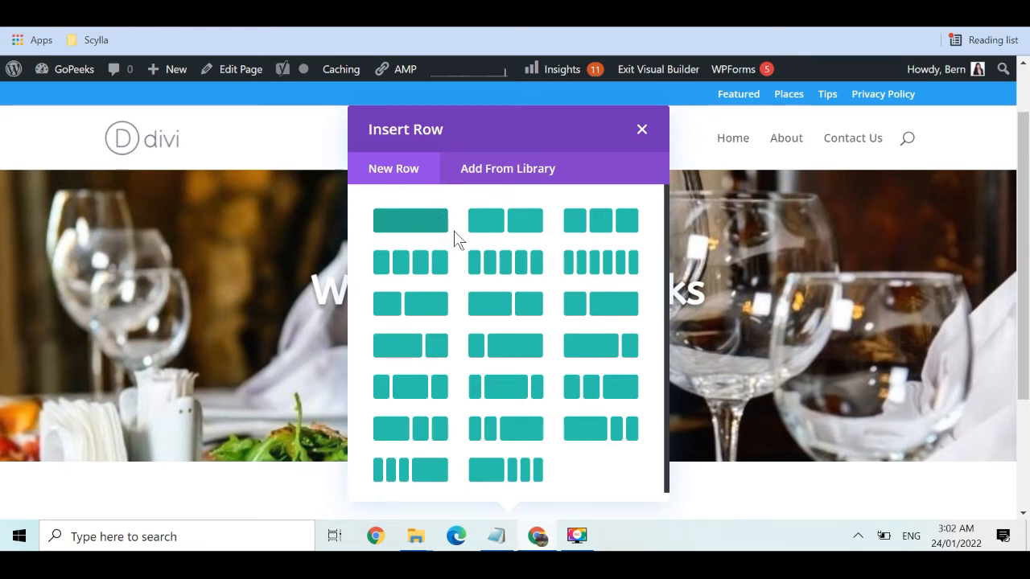
{"action": "left_click", "coordinate": [515, 222]}
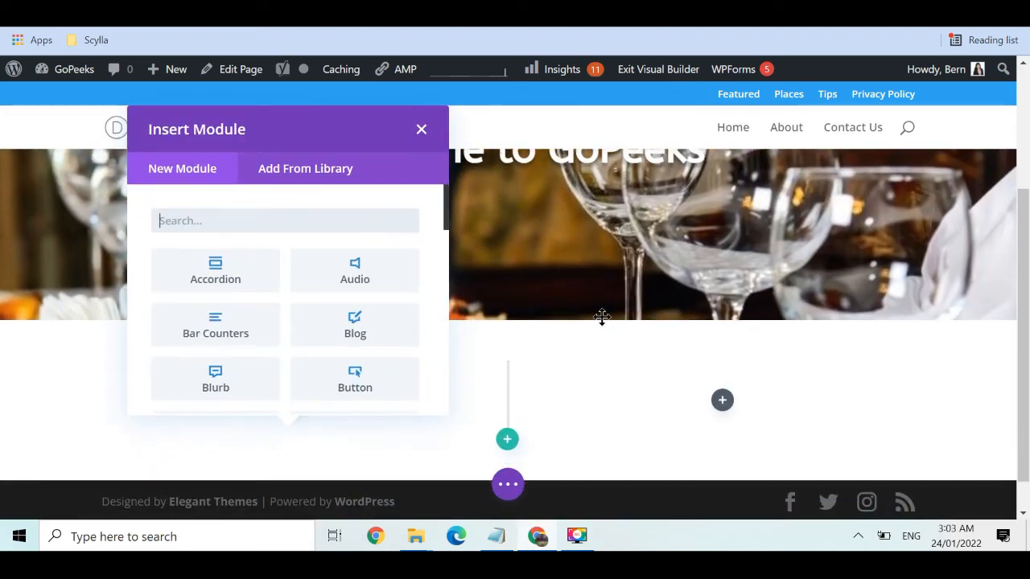
Search the module list for 'video' and insert a Video module into the left column
{"action": "left_click", "coordinate": [309, 224]}
{"action": "type", "text": "vit"}
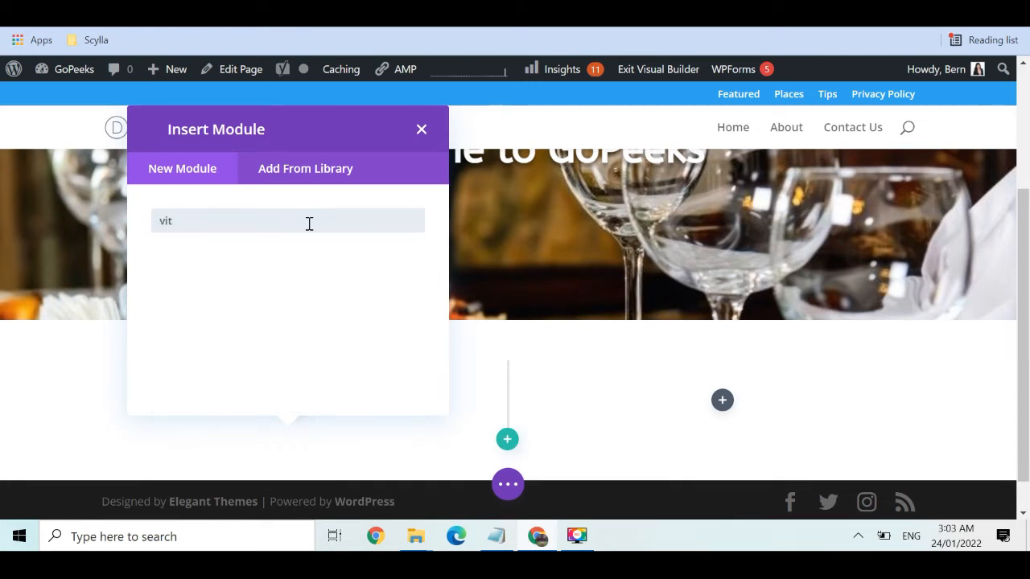
{"action": "key", "text": "BackSpace"}
{"action": "type", "text": "deo"}
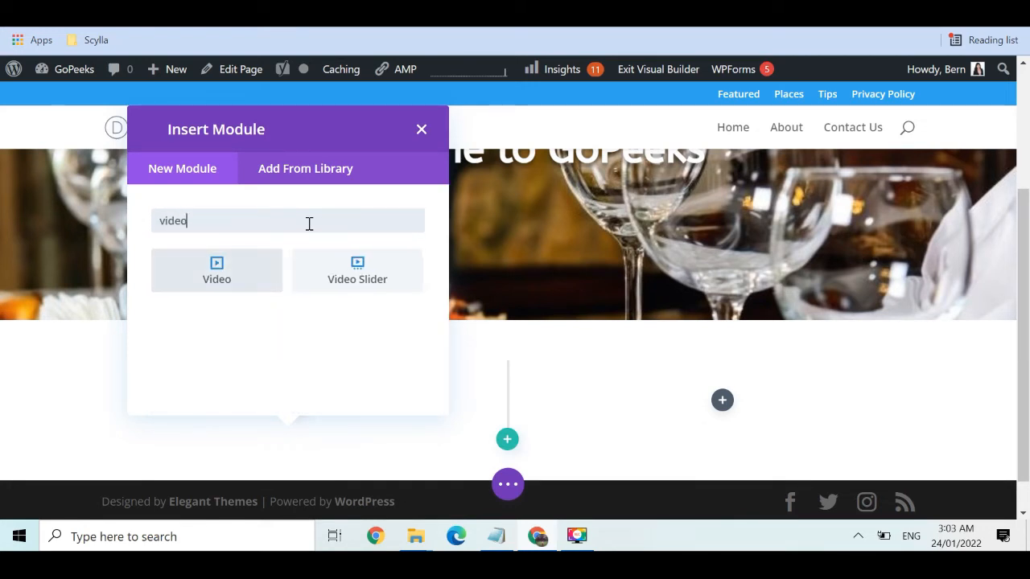
{"action": "left_click_drag", "start_coordinate": [240, 270], "coordinate": [222, 289]}
{"action": "left_click", "coordinate": [222, 284]}
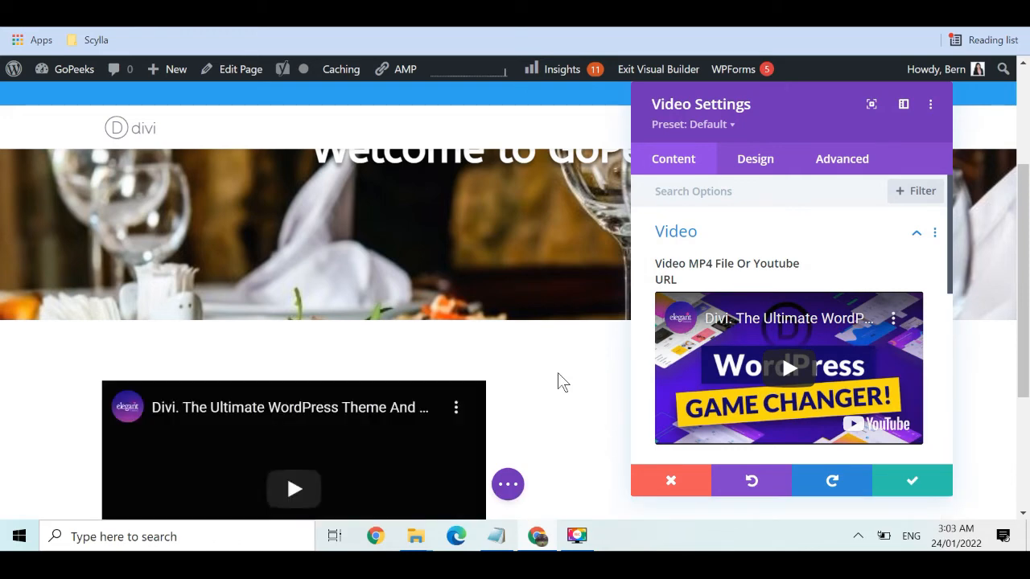
Delete the default YouTube clip from the Video module's settings
{"action": "scroll", "coordinate": [1028, 215], "scroll_direction": "down", "scroll_amount": 2}
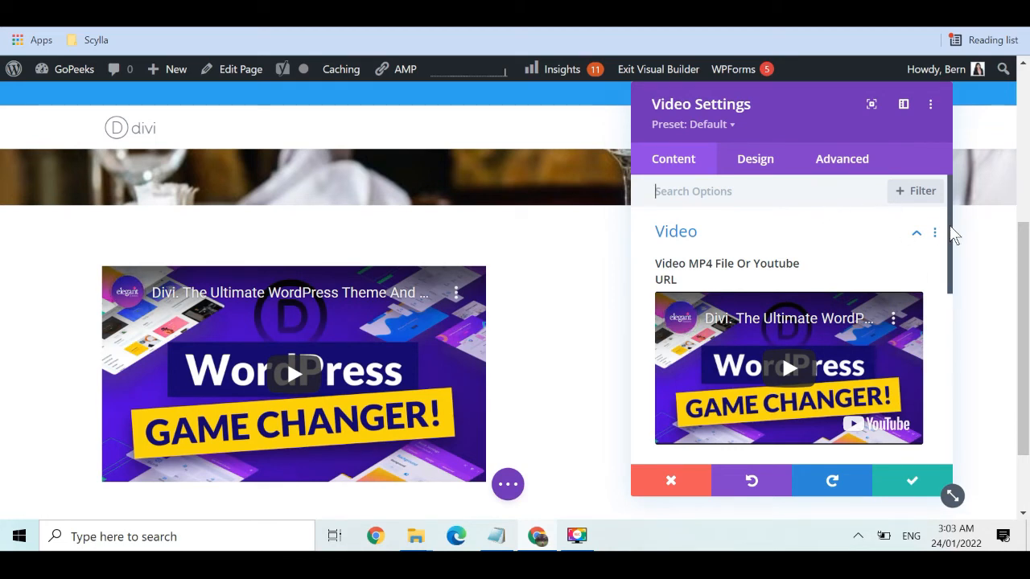
{"action": "left_click_drag", "start_coordinate": [951, 234], "coordinate": [947, 337]}
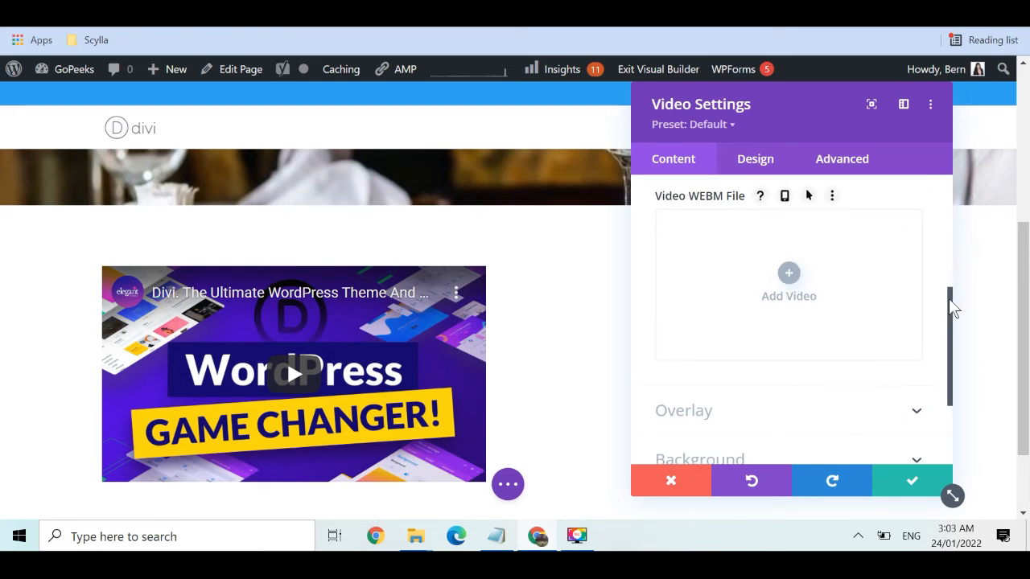
{"action": "left_click_drag", "start_coordinate": [956, 278], "coordinate": [944, 174]}
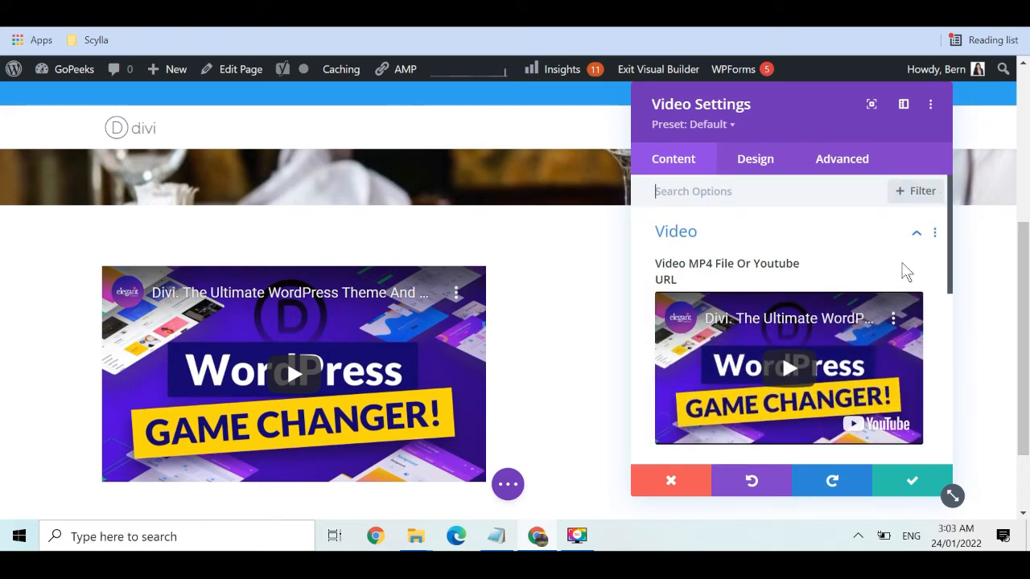
{"action": "mouse_move", "coordinate": [869, 324]}
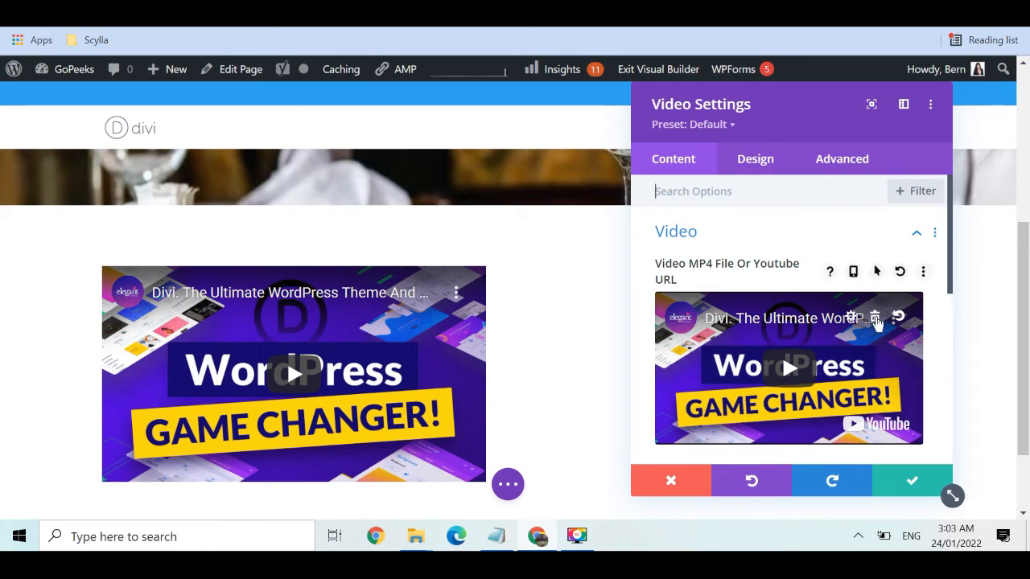
{"action": "left_click", "coordinate": [875, 319]}
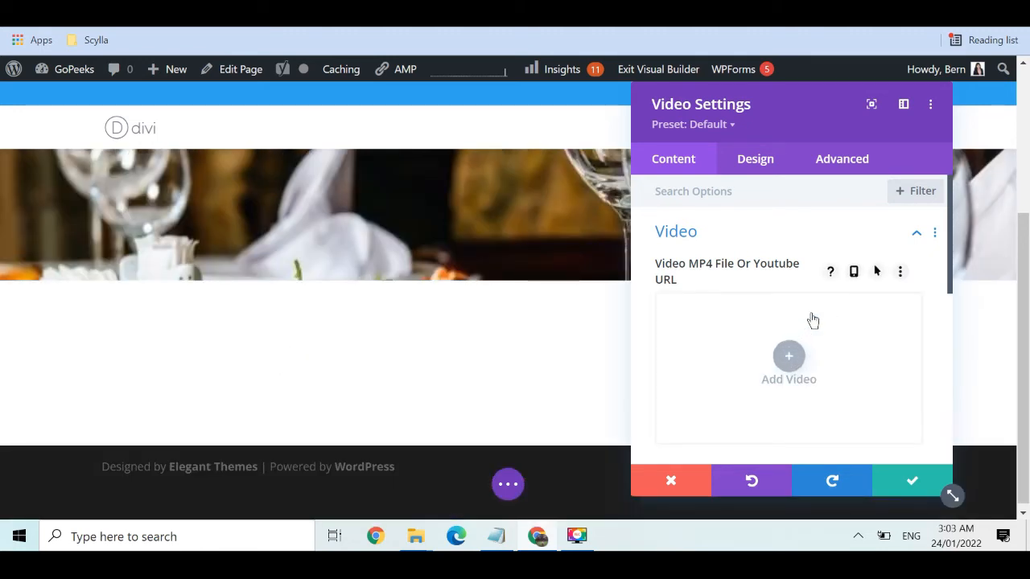
Choose Insert from URL for the video, then start entering 'youtube' in a new browser tab
{"action": "left_click", "coordinate": [788, 356]}
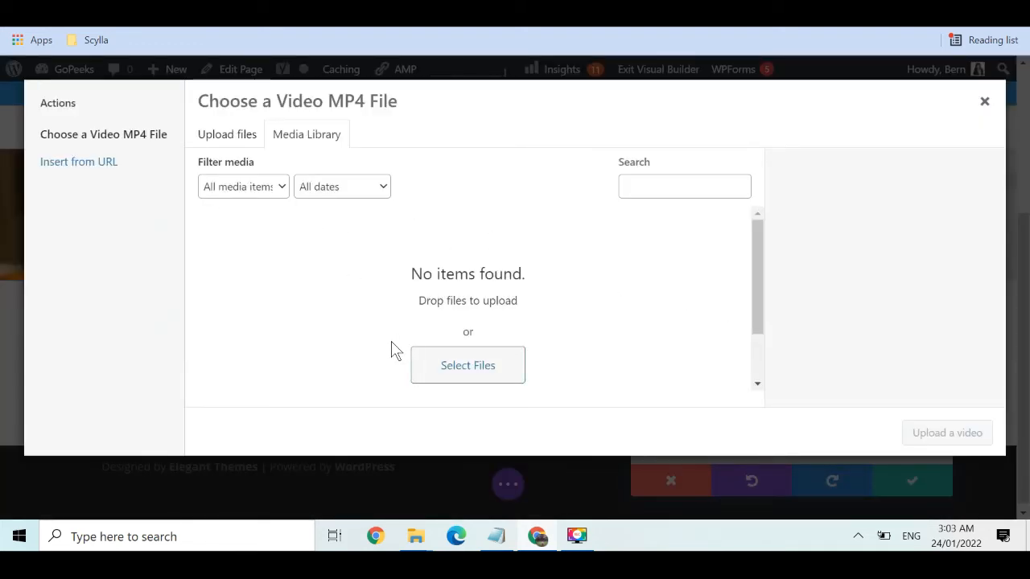
{"action": "left_click", "coordinate": [105, 156]}
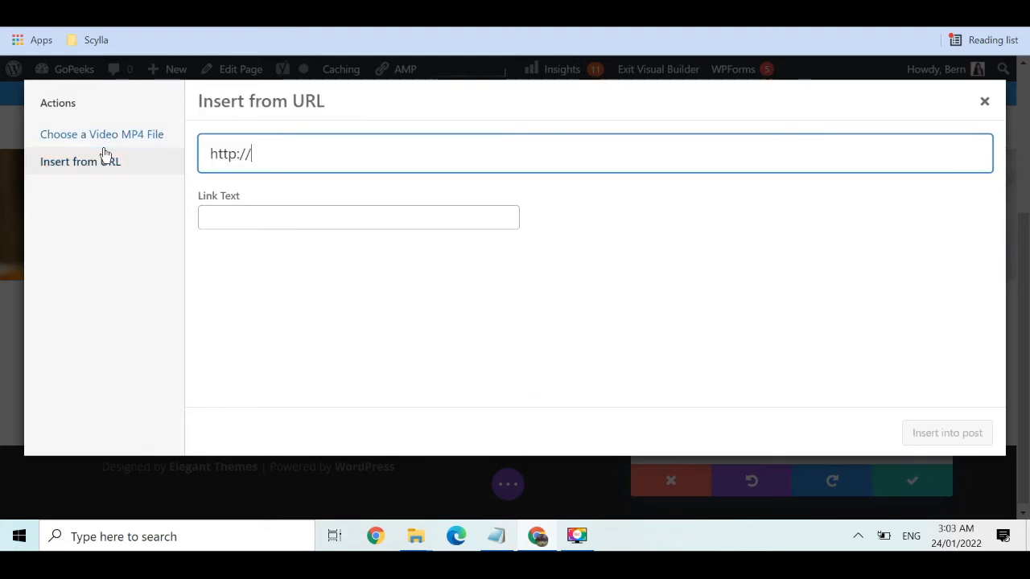
{"action": "left_click", "coordinate": [485, 16]}
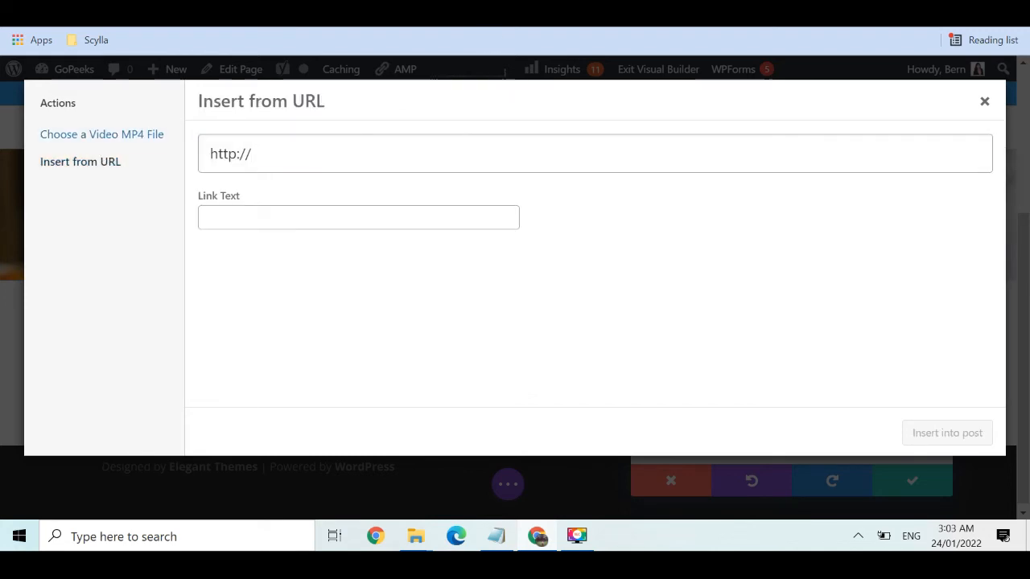
{"action": "key", "text": "ctrl+t"}
{"action": "type", "text": "youtube"}
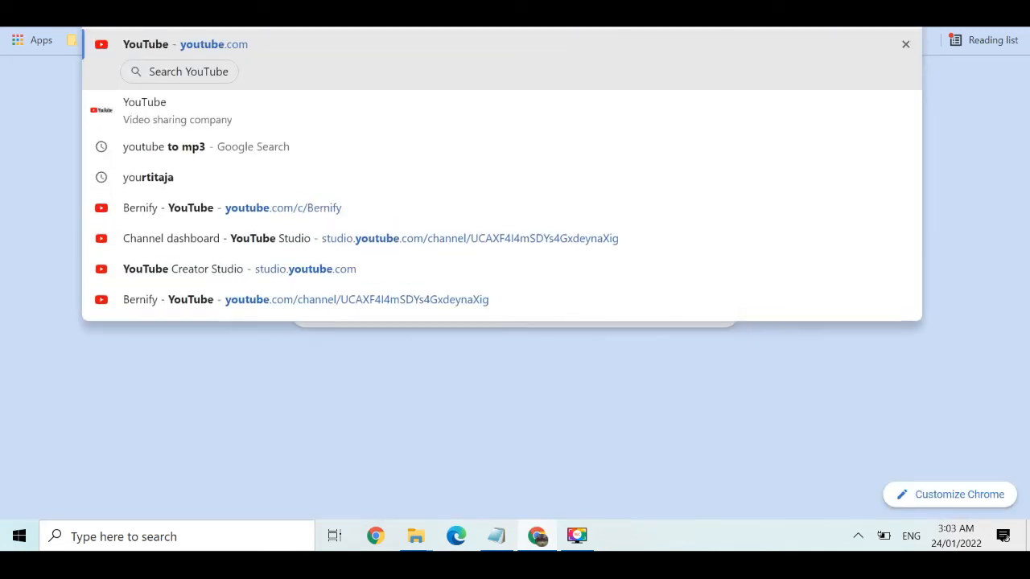
Open the YouTube channel from the address bar suggestions and show its full Videos list
{"action": "key", "text": "Down"}
{"action": "key", "text": "Down"}
{"action": "key", "text": "Down"}
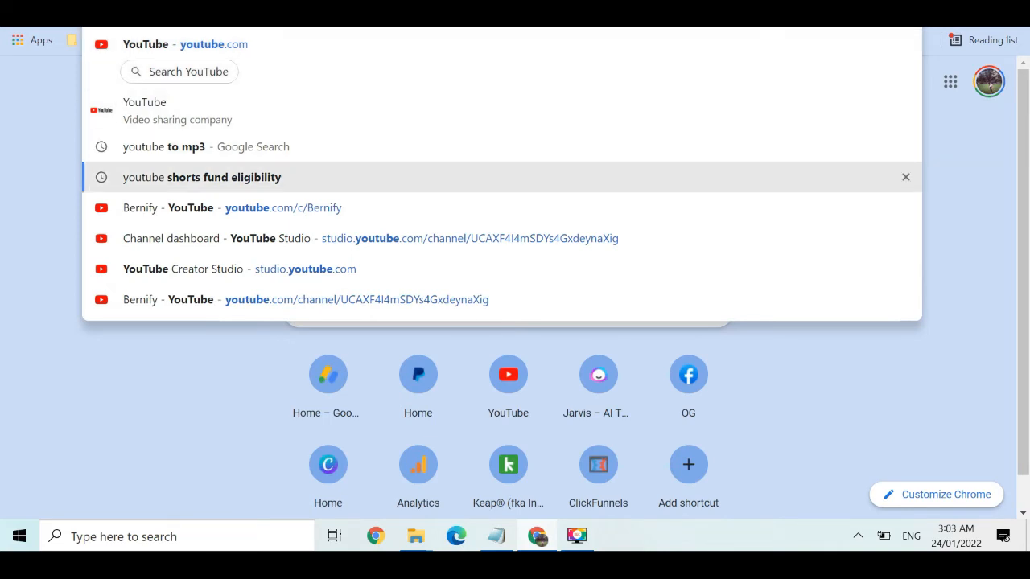
{"action": "key", "text": "Down"}
{"action": "key", "text": "Return"}
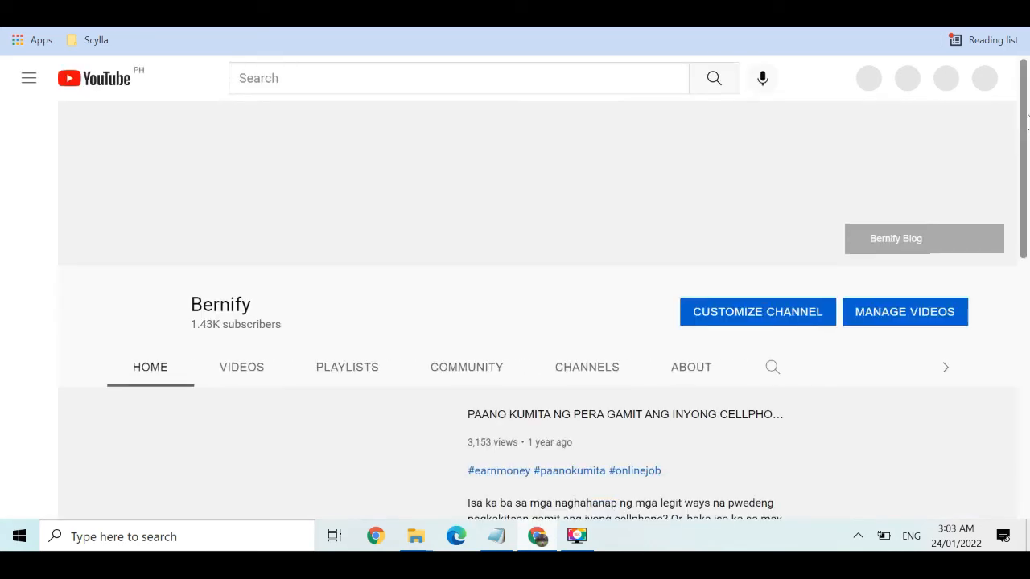
{"action": "scroll", "coordinate": [1026, 221], "scroll_direction": "down", "scroll_amount": 4}
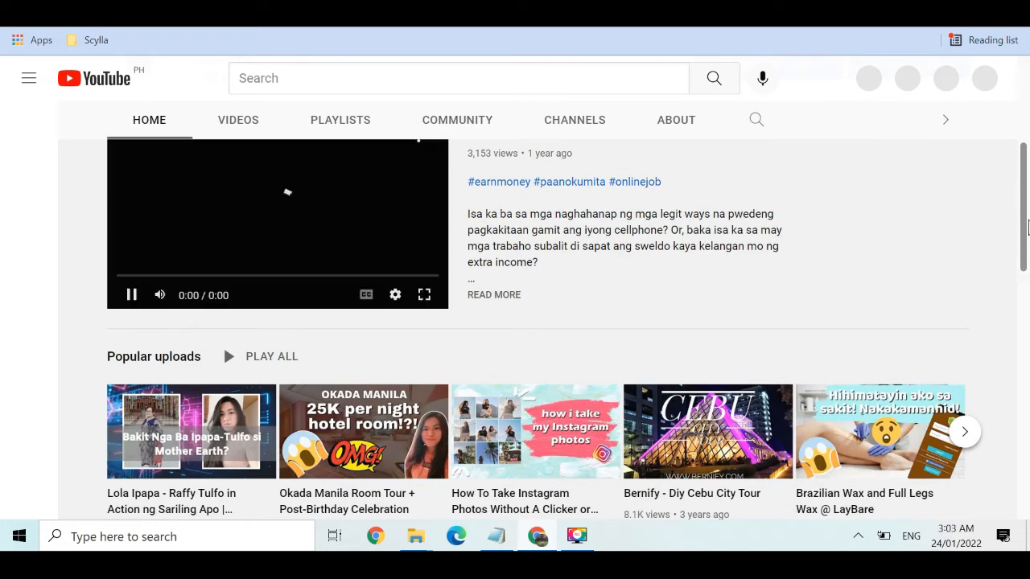
{"action": "scroll", "coordinate": [1023, 270], "scroll_direction": "down", "scroll_amount": 1}
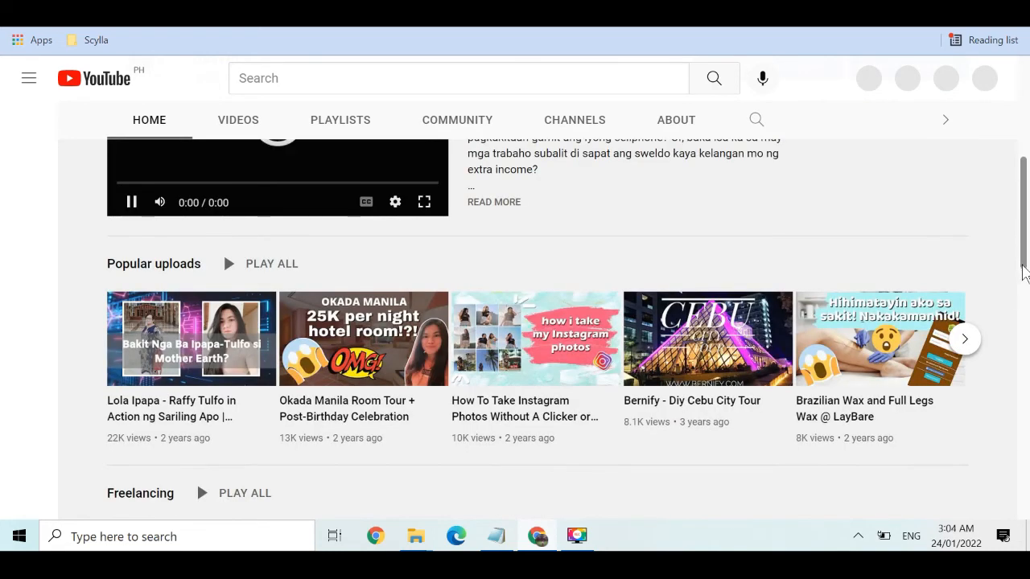
{"action": "scroll", "coordinate": [1024, 269], "scroll_direction": "down", "scroll_amount": 3}
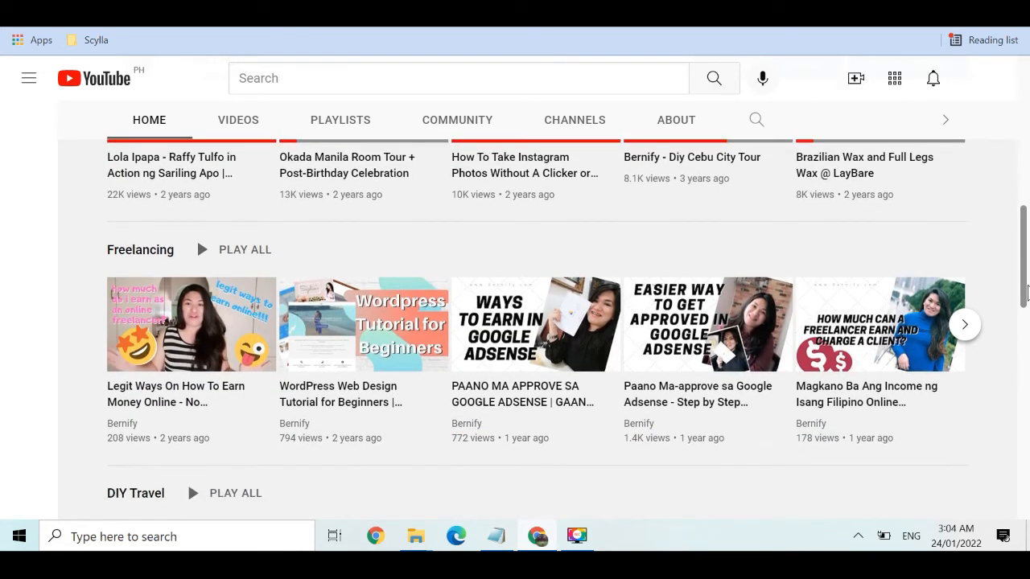
{"action": "scroll", "coordinate": [403, 183], "scroll_direction": "up", "scroll_amount": 4}
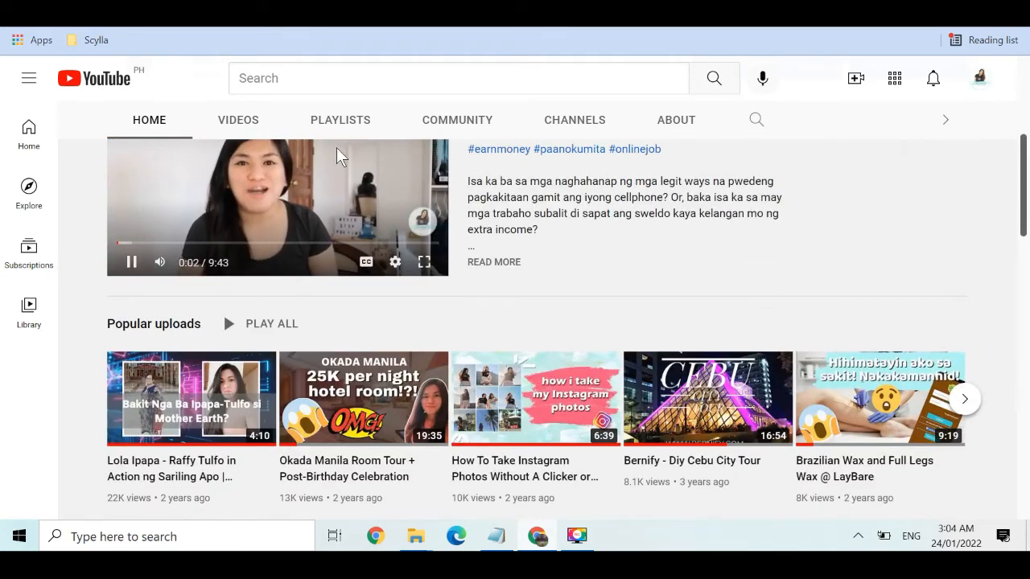
{"action": "left_click", "coordinate": [261, 124]}
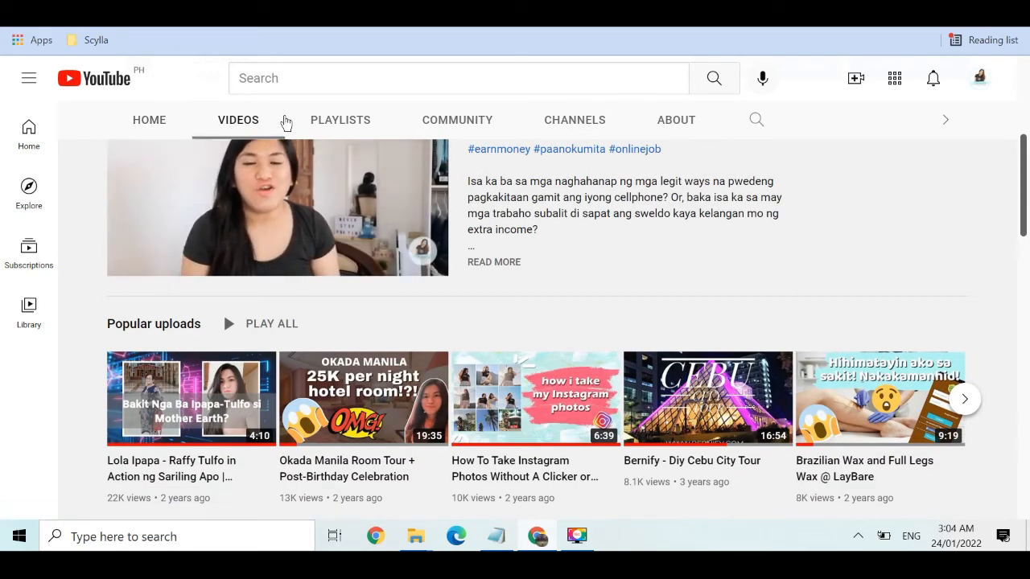
{"action": "scroll", "coordinate": [673, 156], "scroll_direction": "up", "scroll_amount": 4}
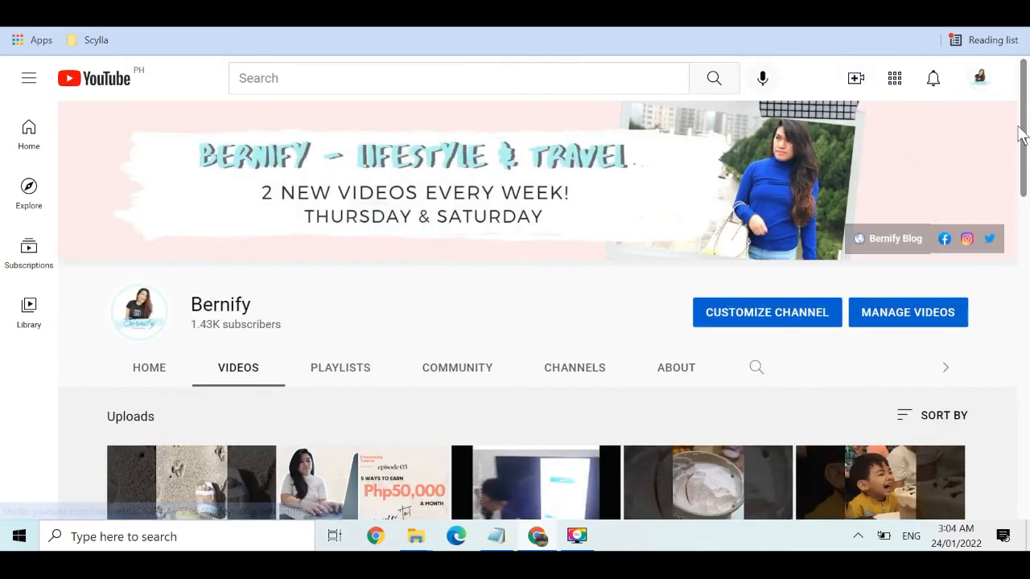
{"action": "left_click_drag", "start_coordinate": [1024, 144], "coordinate": [1027, 218]}
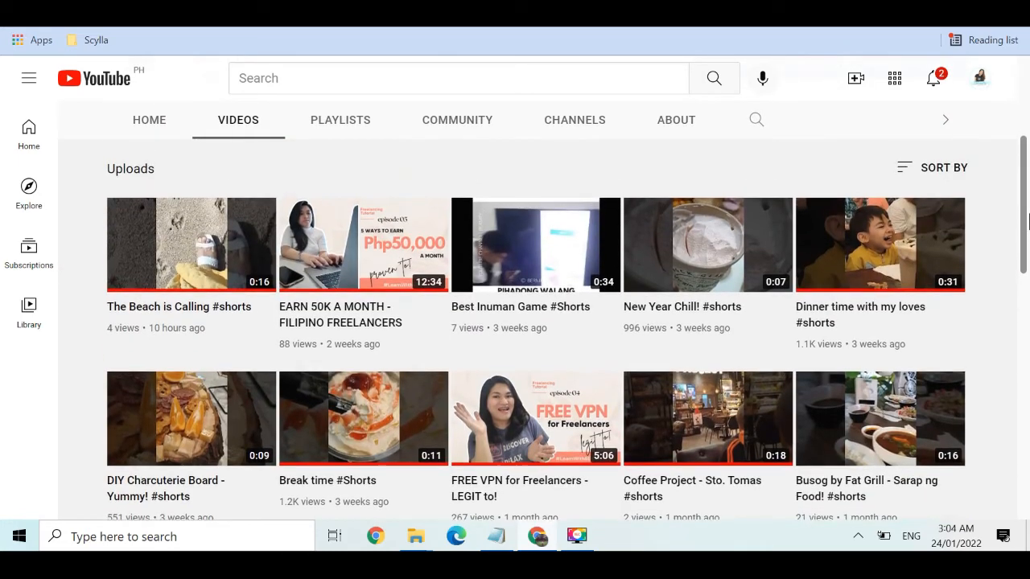
Open the EARN 50K A MONTH - FILIPINO FREELANCERS video, pause it, and copy its share link
{"action": "mouse_move", "coordinate": [438, 306]}
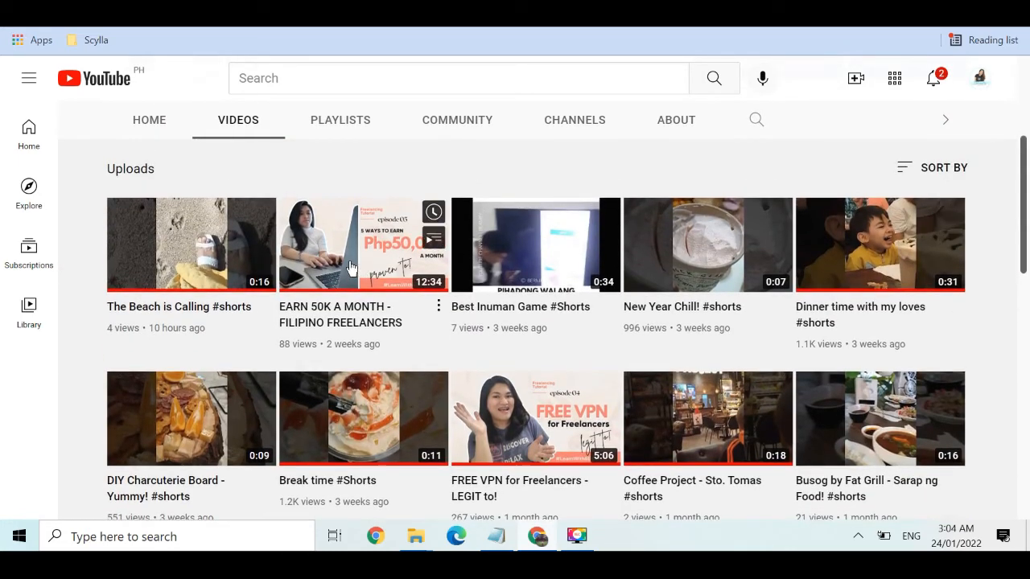
{"action": "left_click", "coordinate": [439, 308]}
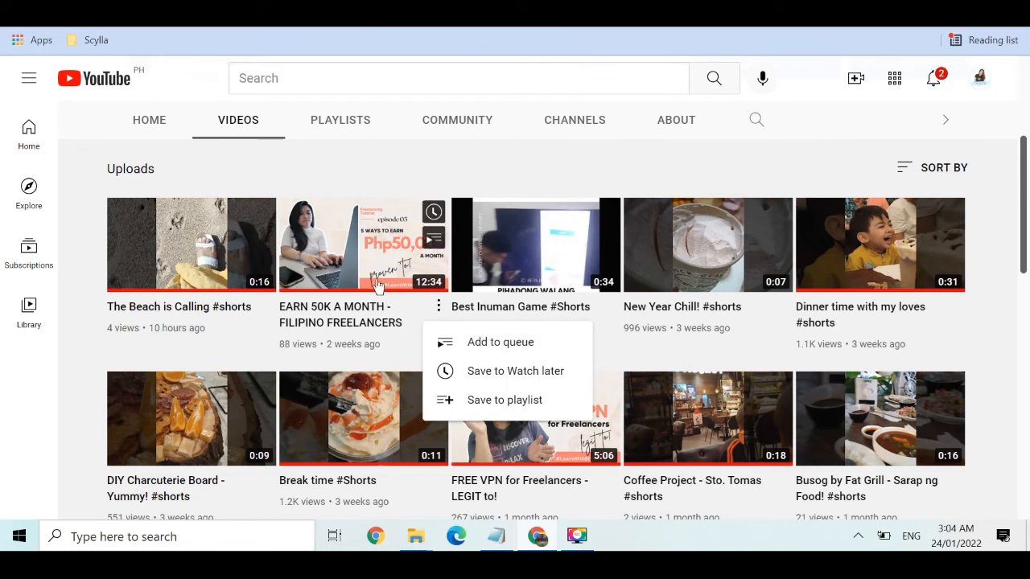
{"action": "left_click", "coordinate": [362, 261]}
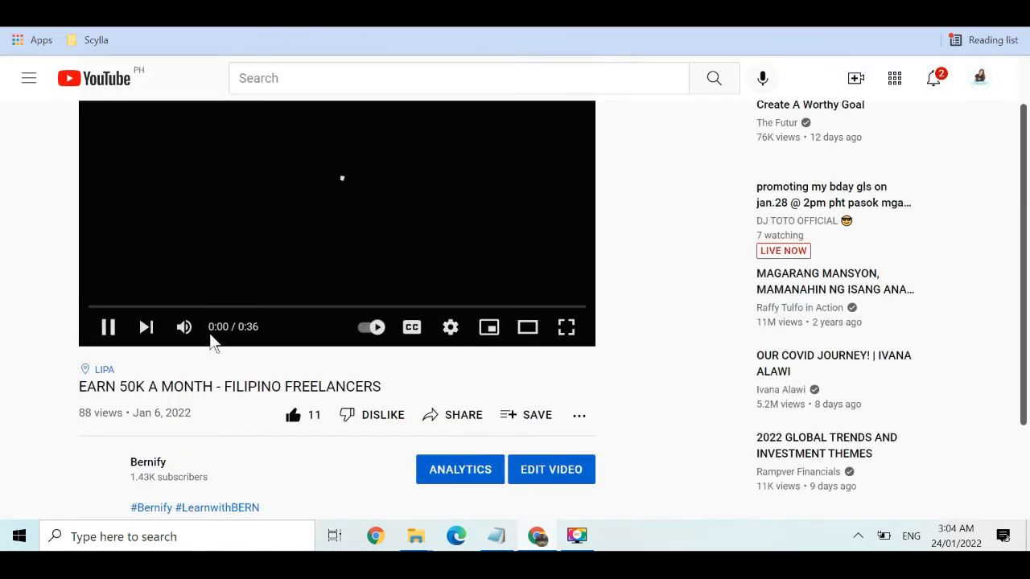
{"action": "left_click", "coordinate": [116, 332]}
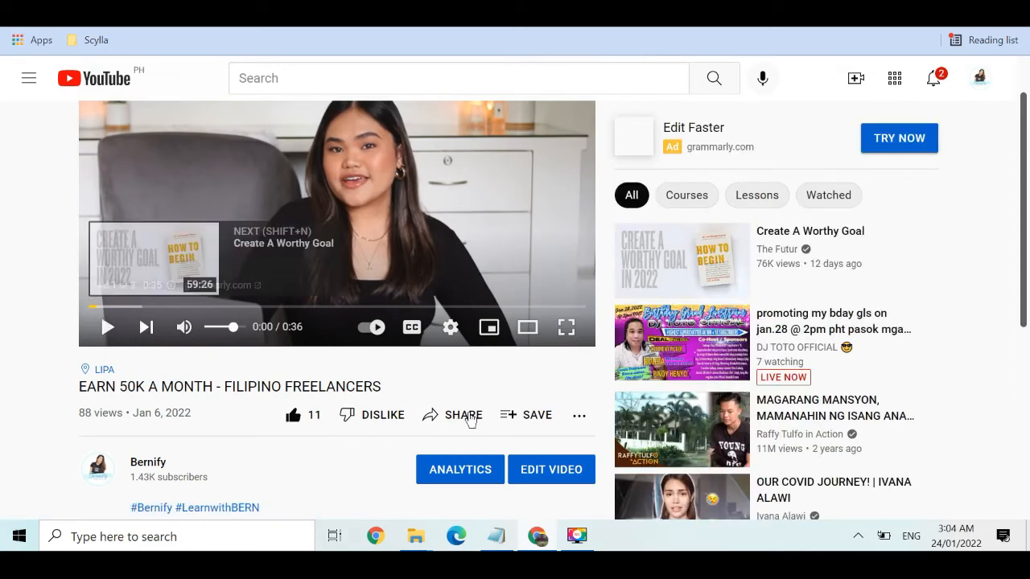
{"action": "left_click", "coordinate": [459, 415]}
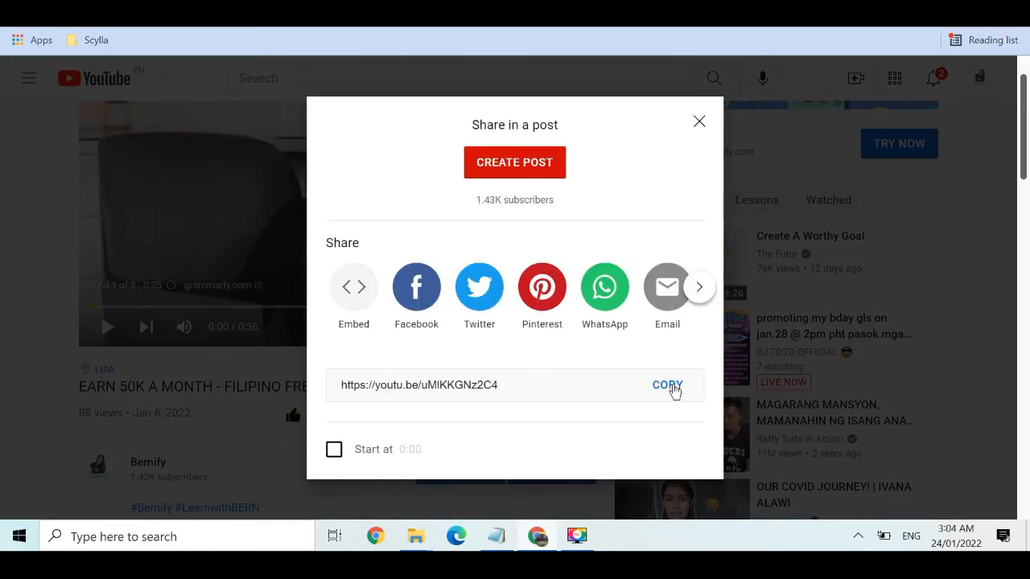
{"action": "left_click", "coordinate": [671, 388]}
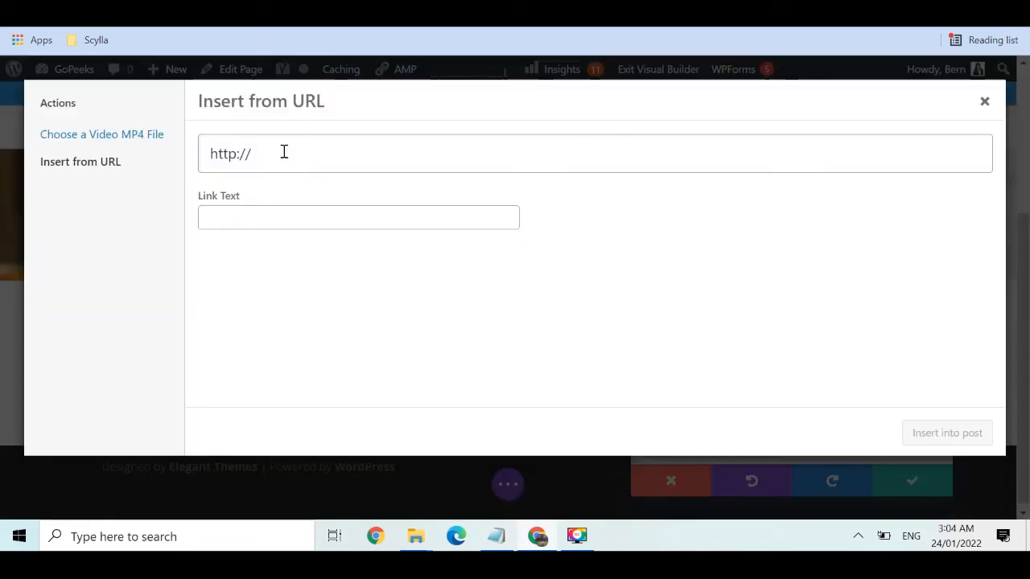
Replace the Video module URL with the copied EARN 50K YouTube link, insert it, and save
{"action": "left_click_drag", "start_coordinate": [282, 152], "coordinate": [171, 163]}
{"action": "key", "text": "ctrl+v"}
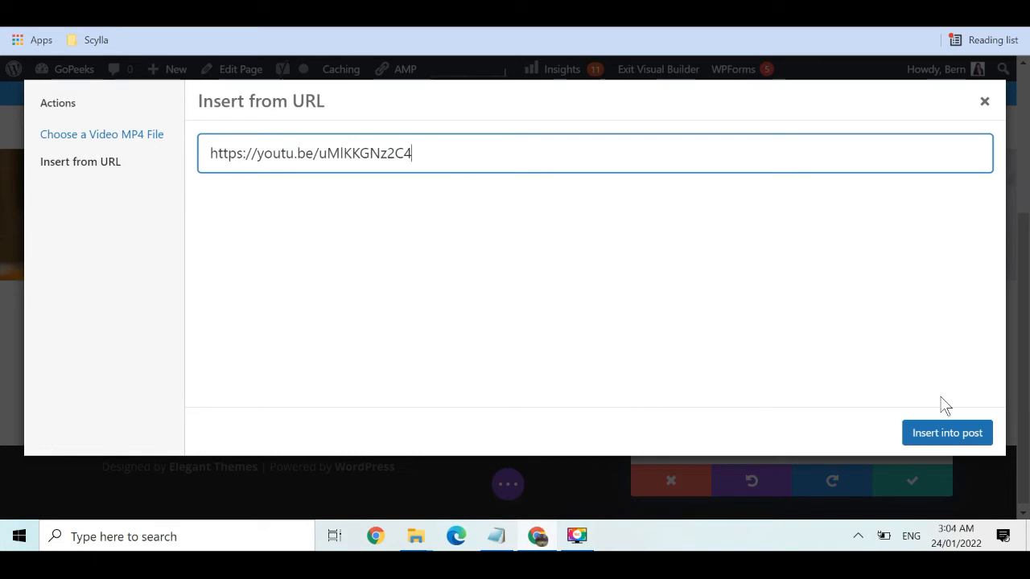
{"action": "left_click", "coordinate": [942, 435]}
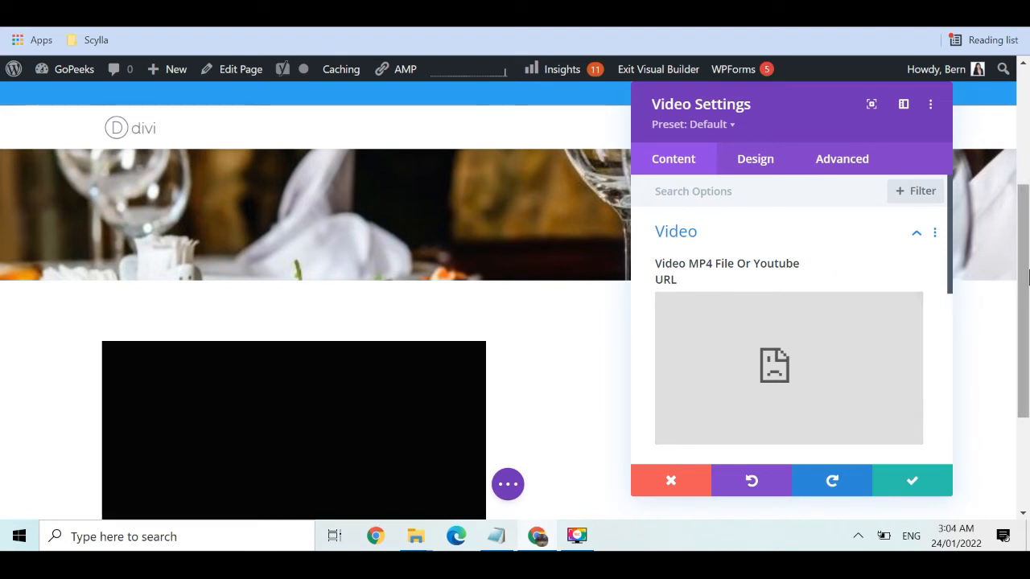
{"action": "left_click_drag", "start_coordinate": [1027, 288], "coordinate": [1028, 317]}
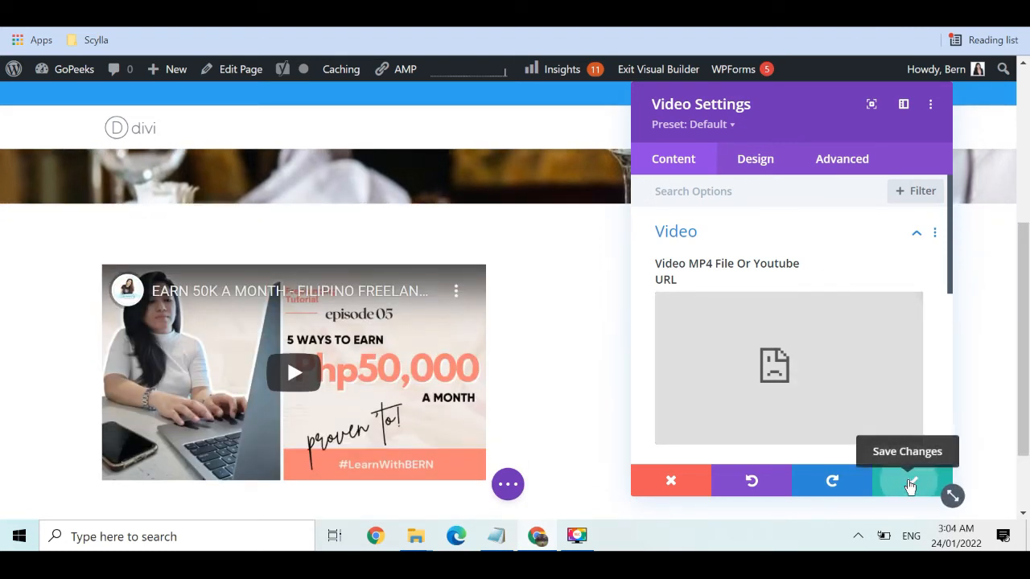
{"action": "left_click", "coordinate": [910, 484]}
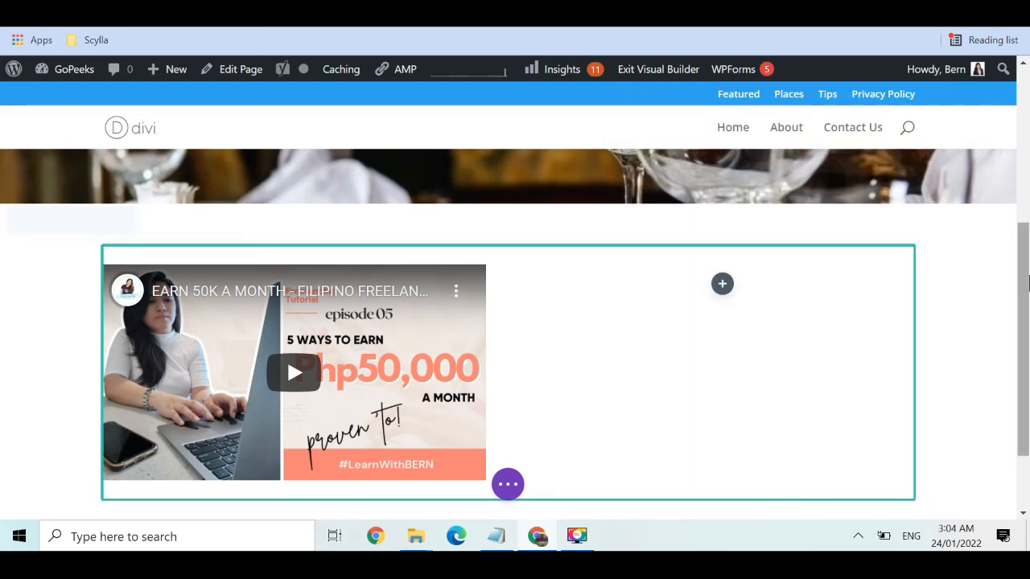
Search 'blu' and add a Blurb module to the empty column beside the video
{"action": "mouse_move", "coordinate": [1025, 277]}
{"action": "left_mouse_down"}
{"action": "mouse_move", "coordinate": [1025, 254]}
{"action": "mouse_move", "coordinate": [1025, 330]}
{"action": "mouse_move", "coordinate": [1021, 265]}
{"action": "mouse_move", "coordinate": [1019, 278]}
{"action": "left_mouse_up"}
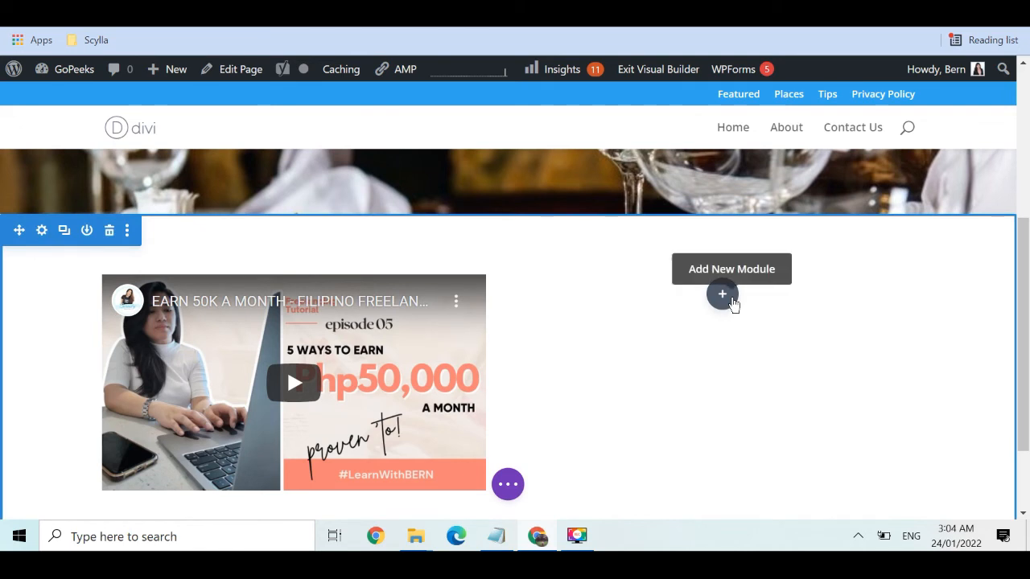
{"action": "left_click", "coordinate": [731, 300]}
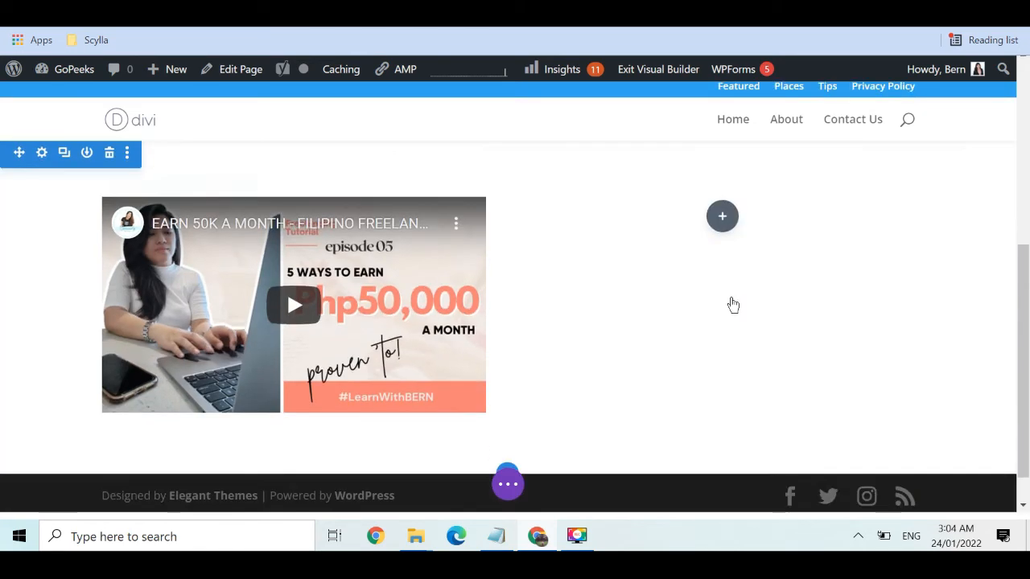
{"action": "left_click_drag", "start_coordinate": [881, 280], "coordinate": [858, 246]}
{"action": "left_click", "coordinate": [719, 314]}
{"action": "type", "text": "blur"}
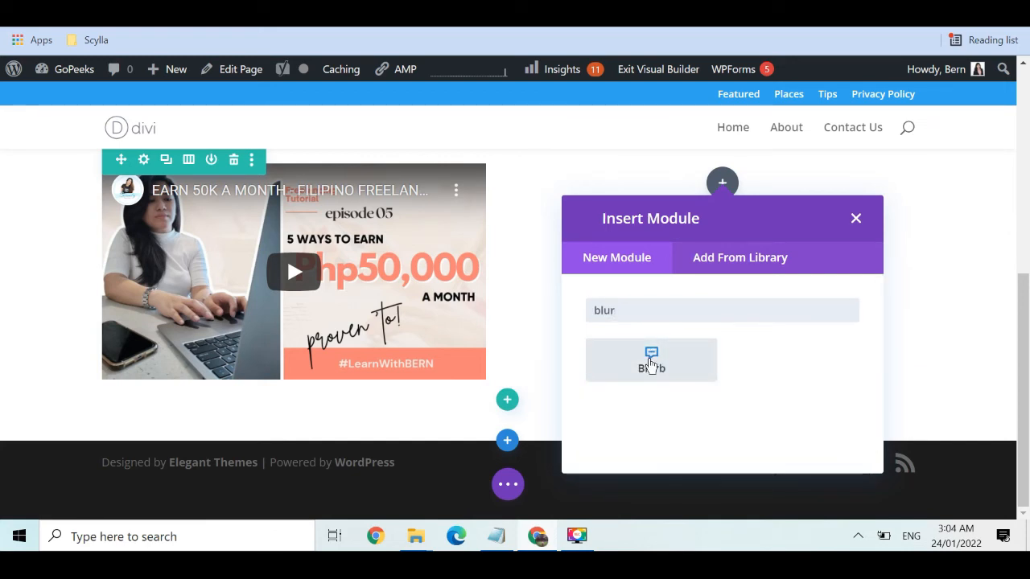
{"action": "left_click", "coordinate": [653, 366]}
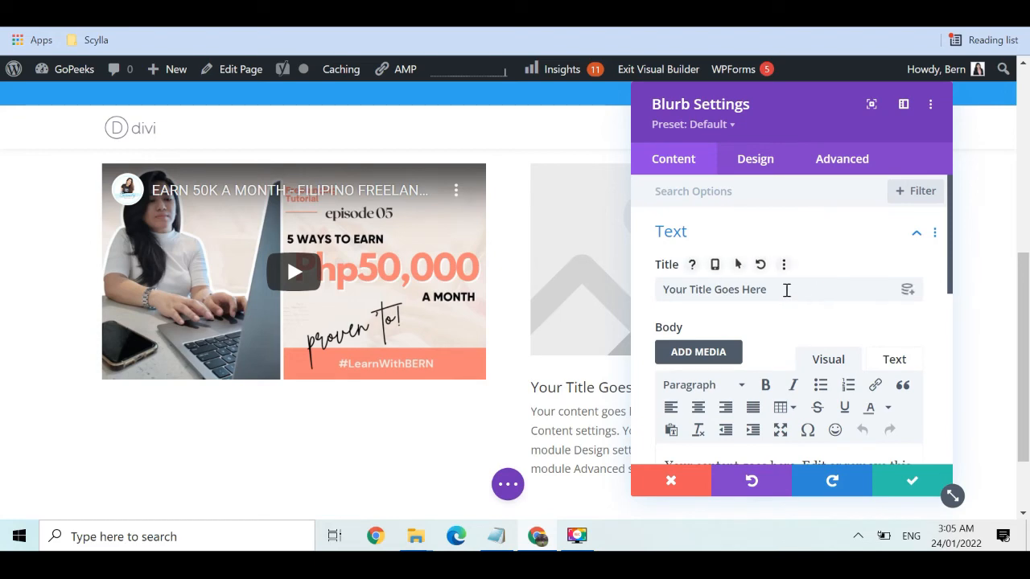
Retitle the blurb 'This is My Title' and delete the last two body sentences
{"action": "double_click", "coordinate": [800, 290]}
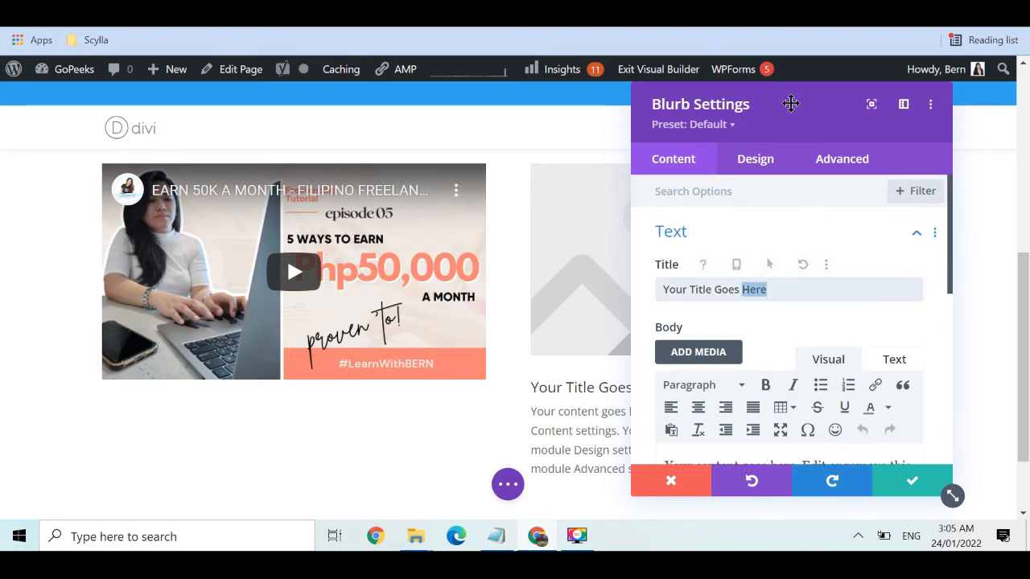
{"action": "left_click_drag", "start_coordinate": [790, 104], "coordinate": [312, 112]}
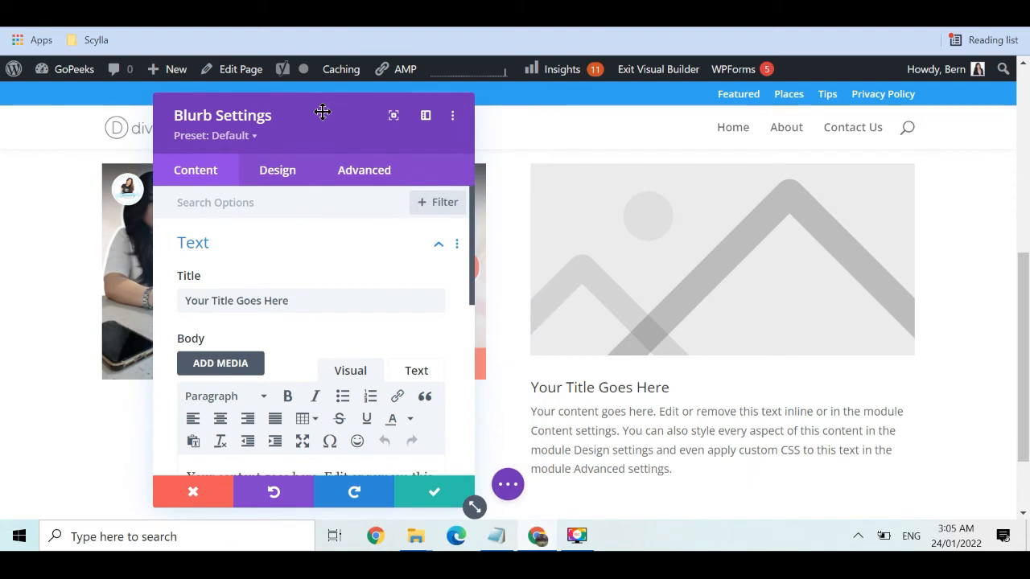
{"action": "triple_click", "coordinate": [314, 300]}
{"action": "type", "text": "This is My Title"}
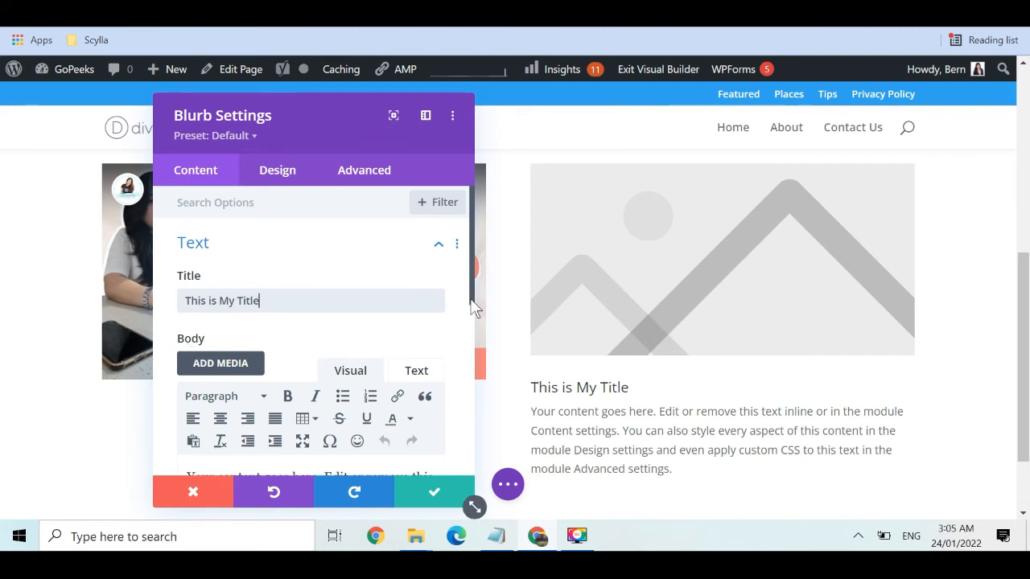
{"action": "left_click_drag", "start_coordinate": [472, 296], "coordinate": [465, 370]}
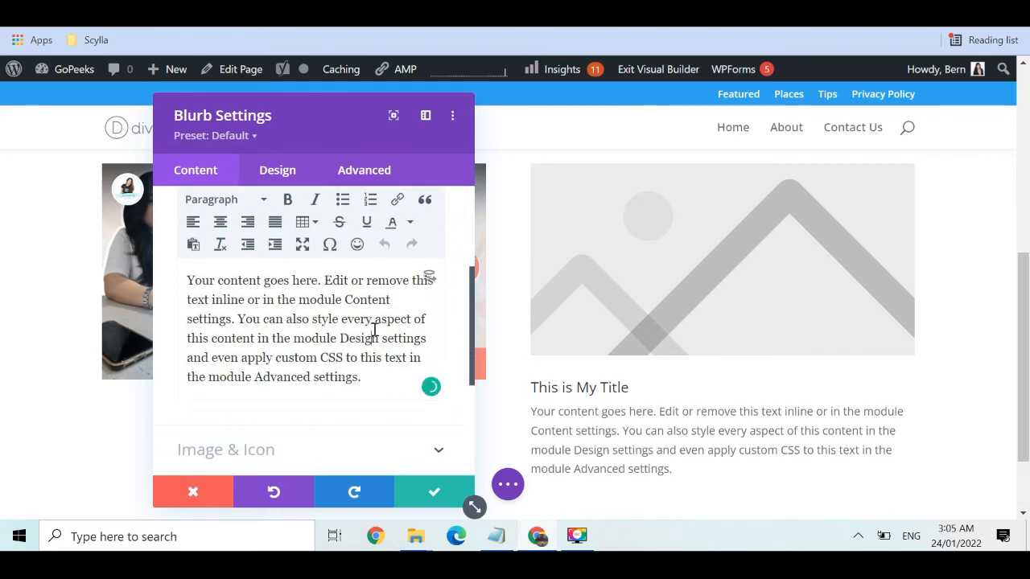
{"action": "left_click_drag", "start_coordinate": [237, 320], "coordinate": [412, 390]}
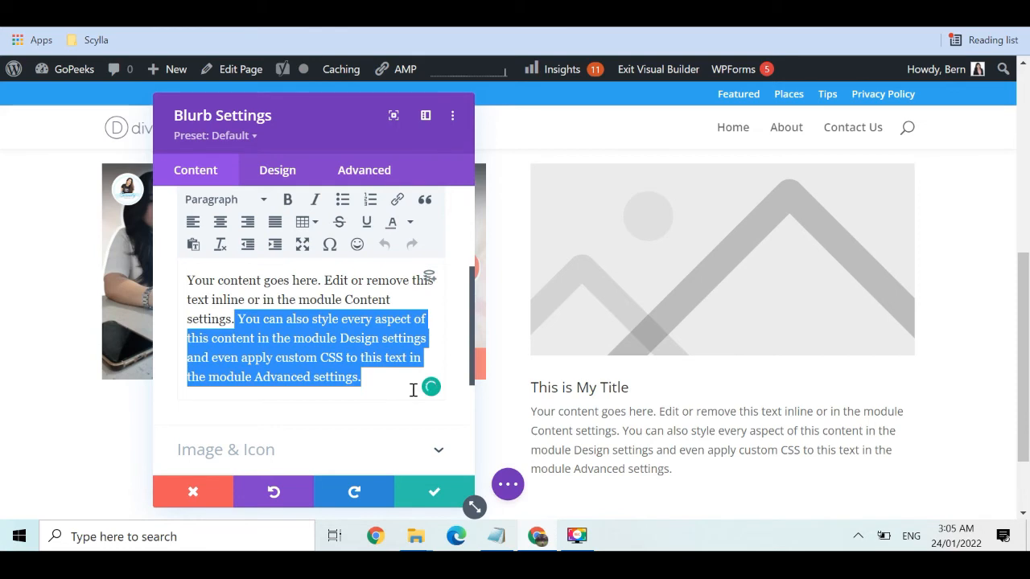
{"action": "key", "text": "BackSpace"}
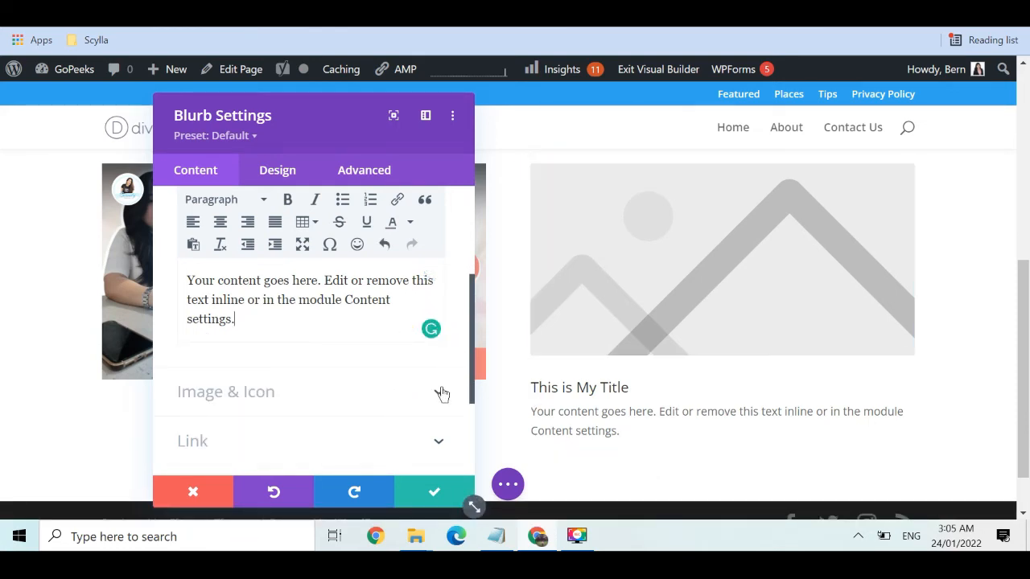
Turn on Use Icon for the blurb and try several chevron icons
{"action": "left_click", "coordinate": [362, 398]}
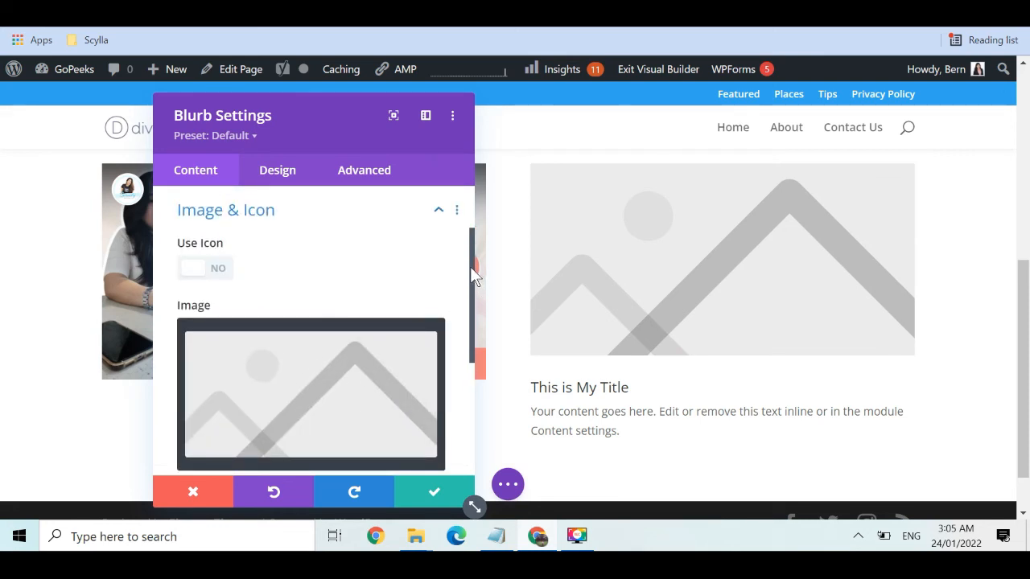
{"action": "mouse_move", "coordinate": [469, 267]}
{"action": "left_mouse_down"}
{"action": "mouse_move", "coordinate": [470, 343]}
{"action": "mouse_move", "coordinate": [461, 268]}
{"action": "left_mouse_up"}
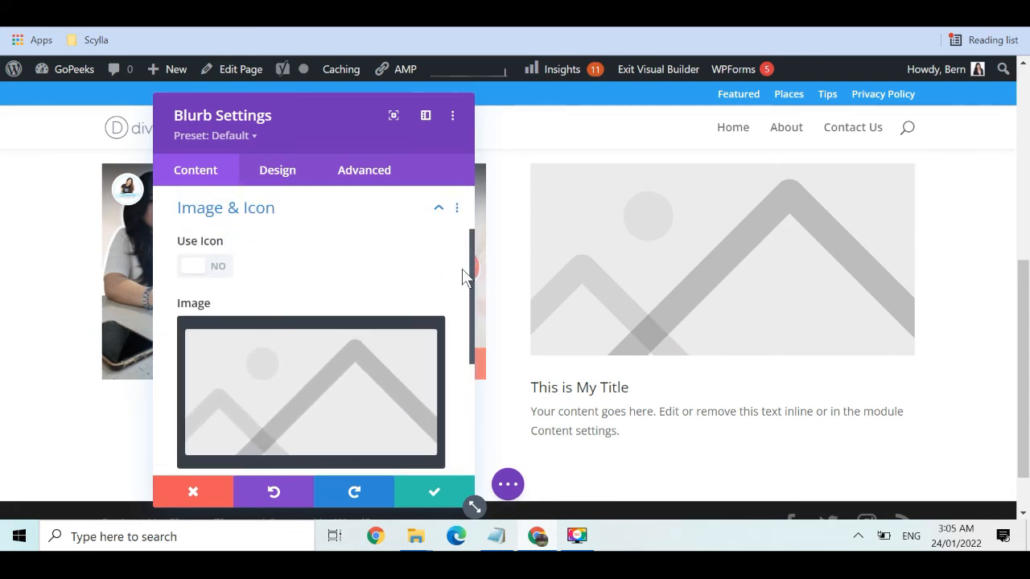
{"action": "left_click", "coordinate": [211, 267]}
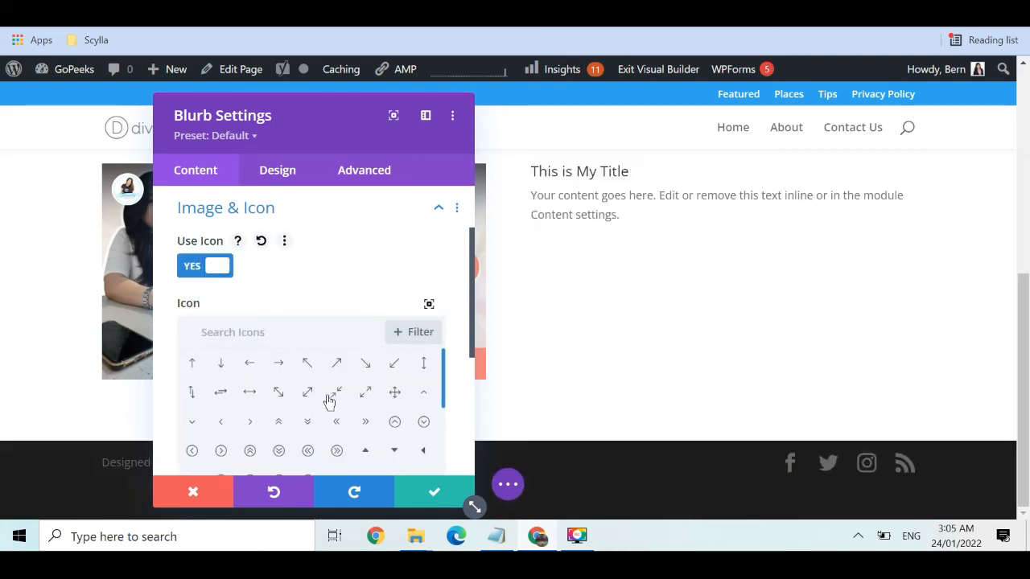
{"action": "left_click", "coordinate": [335, 424]}
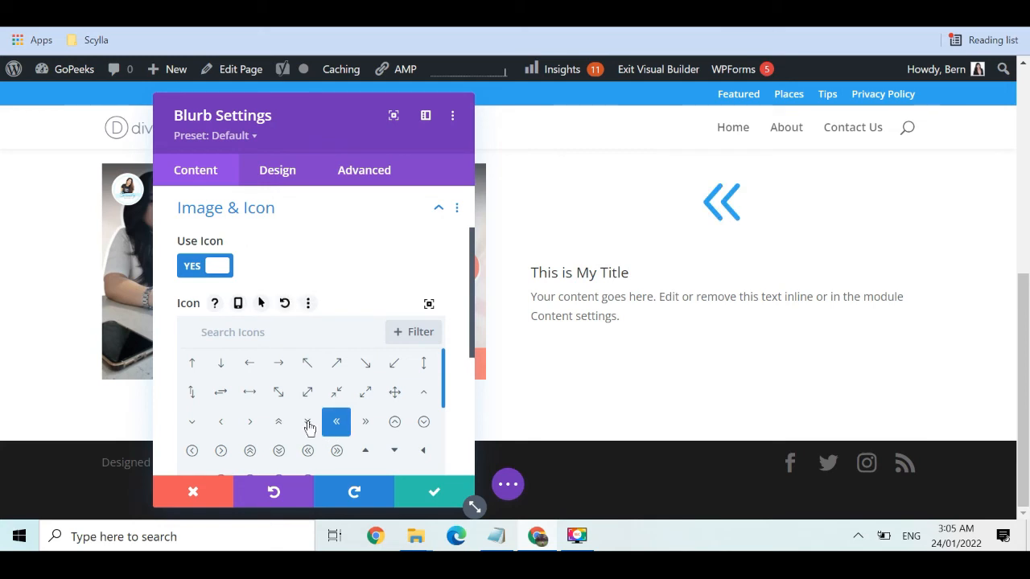
{"action": "left_click", "coordinate": [305, 423]}
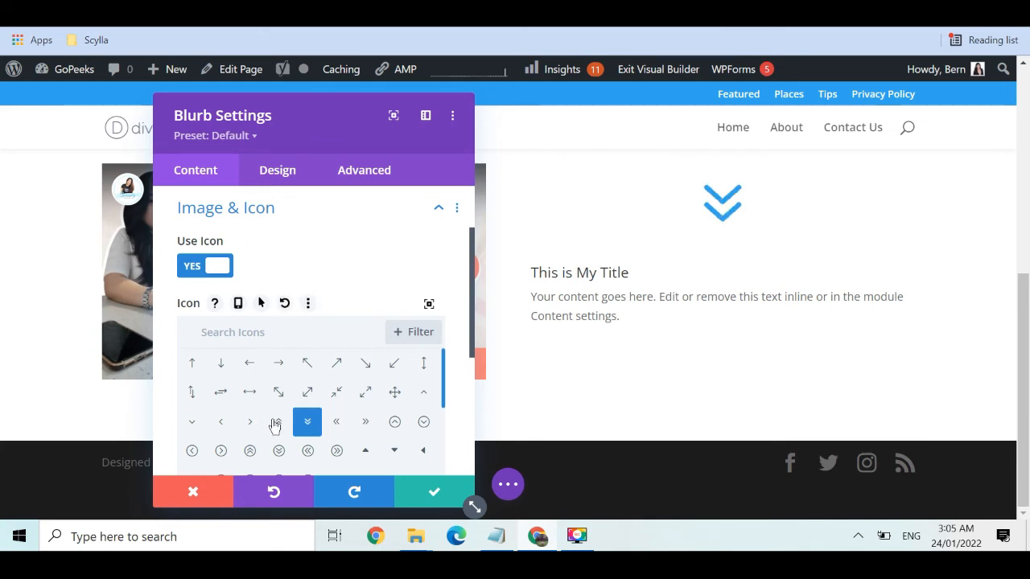
{"action": "left_click", "coordinate": [275, 424]}
{"action": "left_click", "coordinate": [250, 423]}
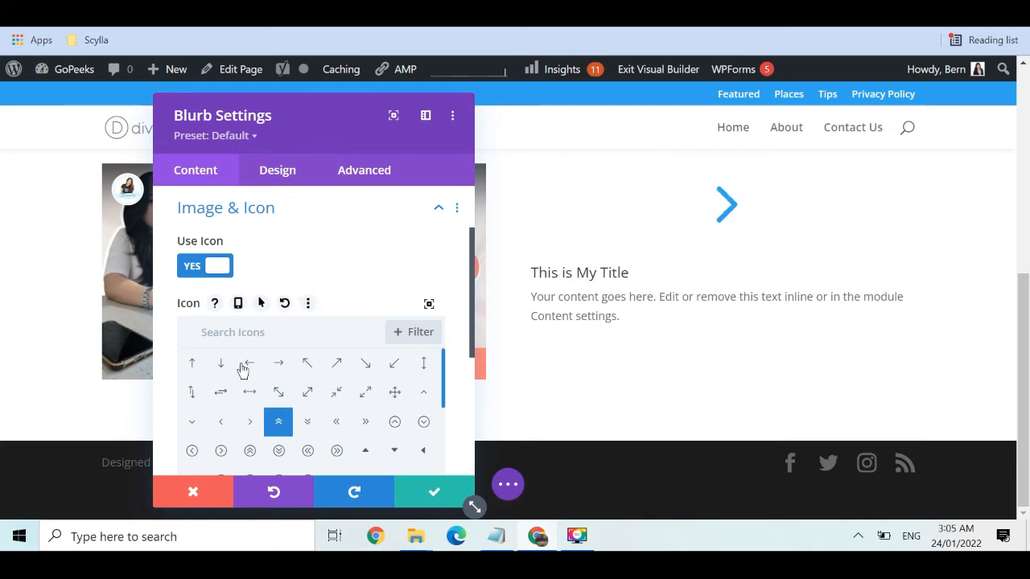
Switch the blurb back to an image and insert the Media Library photo of the woman in white
{"action": "left_click", "coordinate": [194, 267]}
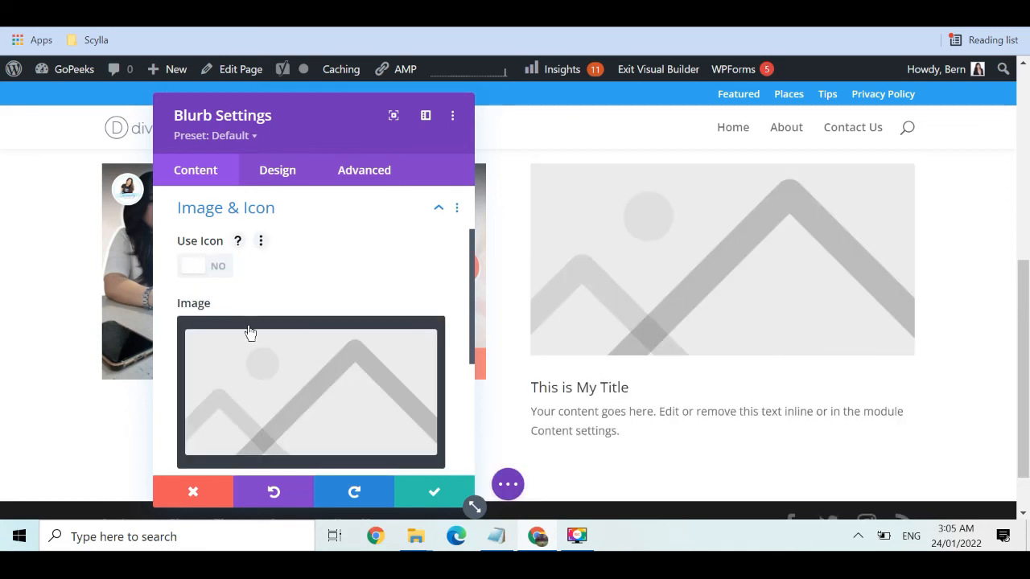
{"action": "left_click", "coordinate": [348, 419]}
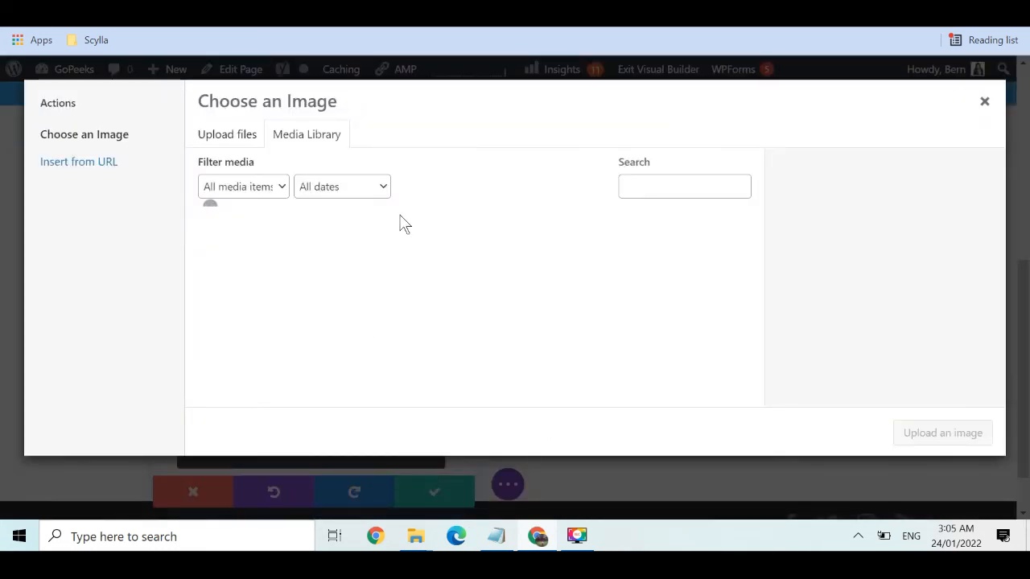
{"action": "left_click", "coordinate": [241, 137]}
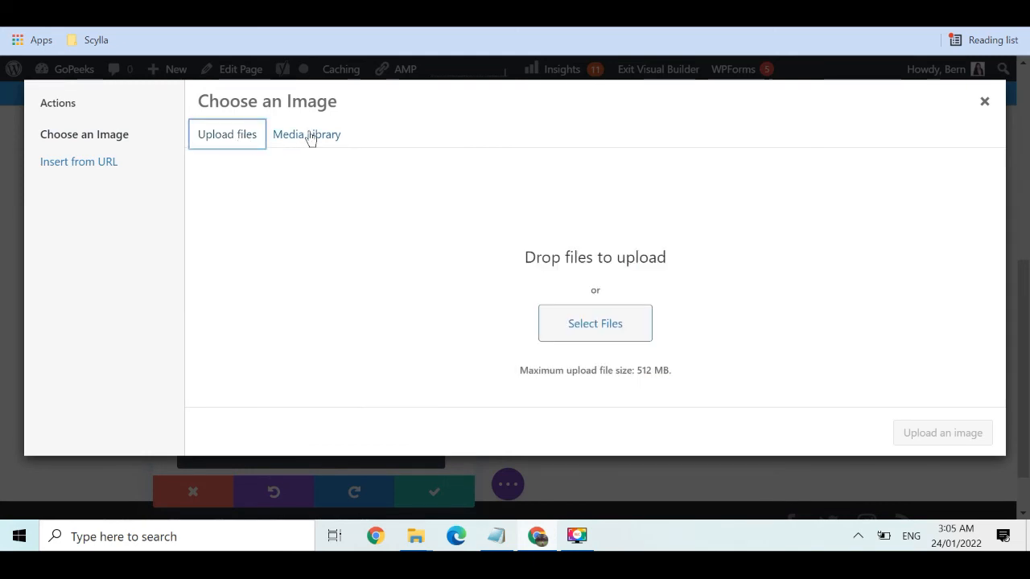
{"action": "left_click", "coordinate": [312, 138]}
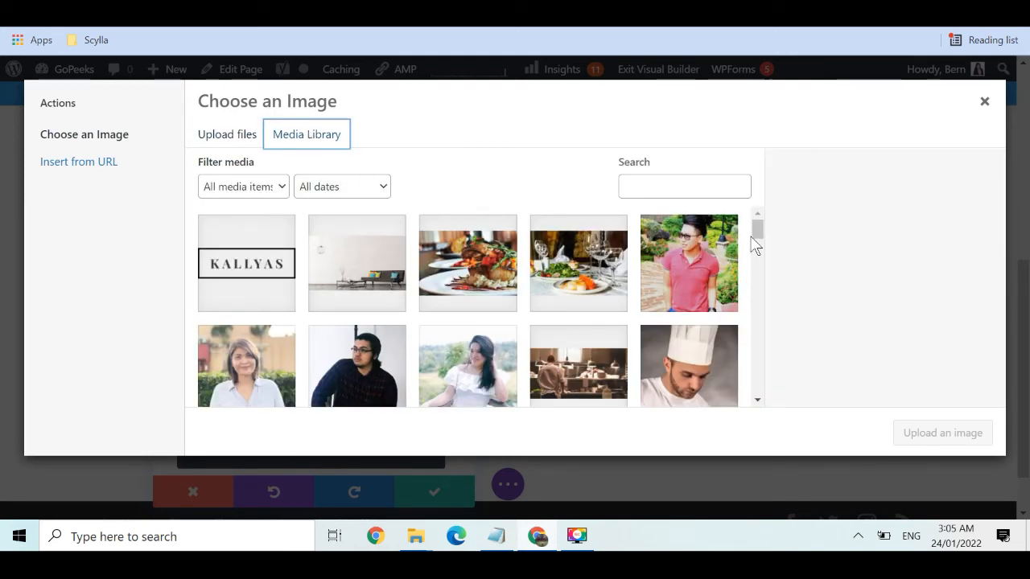
{"action": "mouse_move", "coordinate": [756, 230]}
{"action": "left_mouse_down"}
{"action": "mouse_move", "coordinate": [754, 258]}
{"action": "mouse_move", "coordinate": [754, 236]}
{"action": "left_mouse_up"}
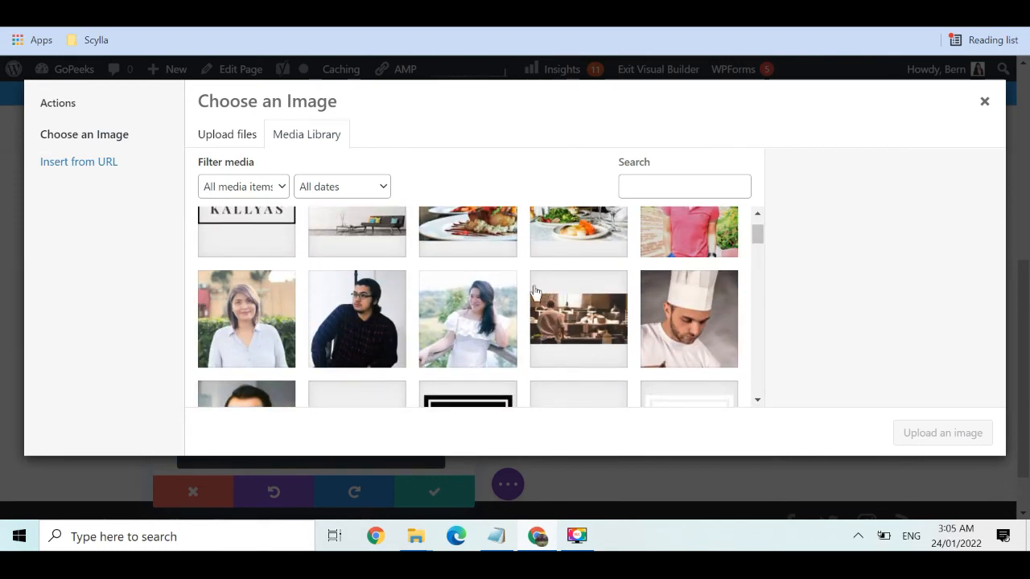
{"action": "left_click", "coordinate": [501, 316]}
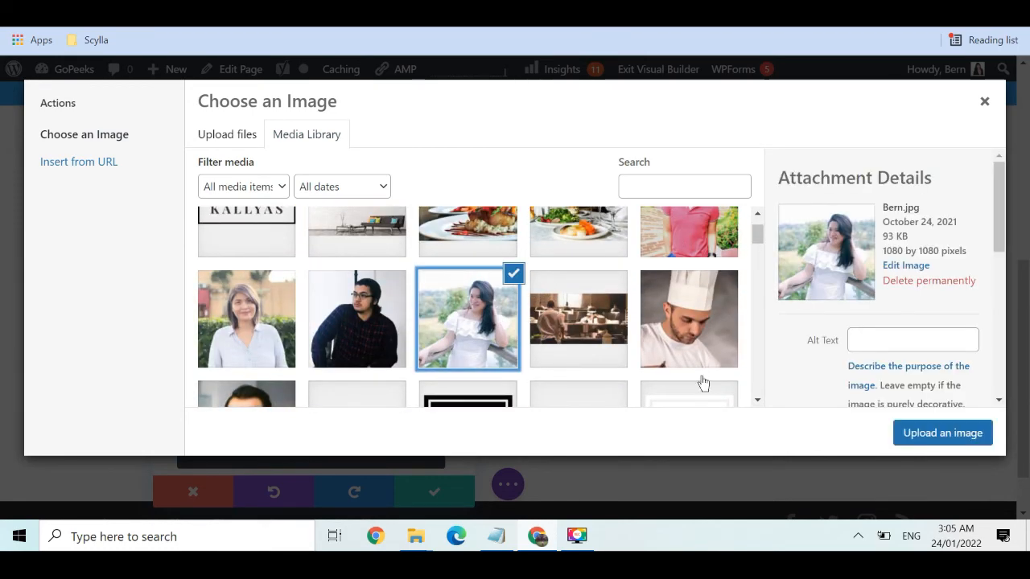
{"action": "left_click", "coordinate": [932, 433]}
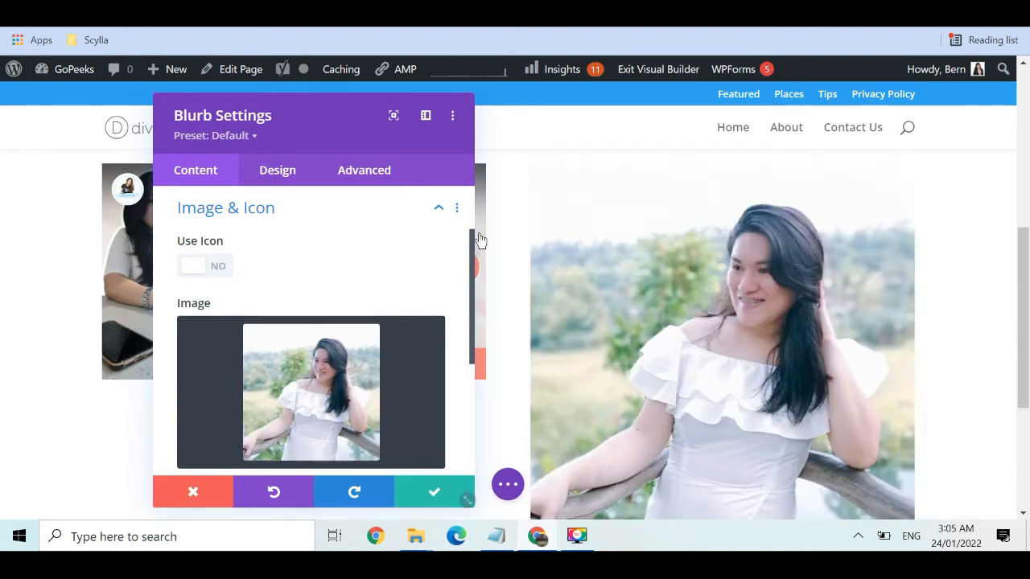
Set the blurb's Design > Sizing content width to 200px and save its settings
{"action": "left_click_drag", "start_coordinate": [470, 234], "coordinate": [470, 328]}
{"action": "left_click", "coordinate": [276, 170]}
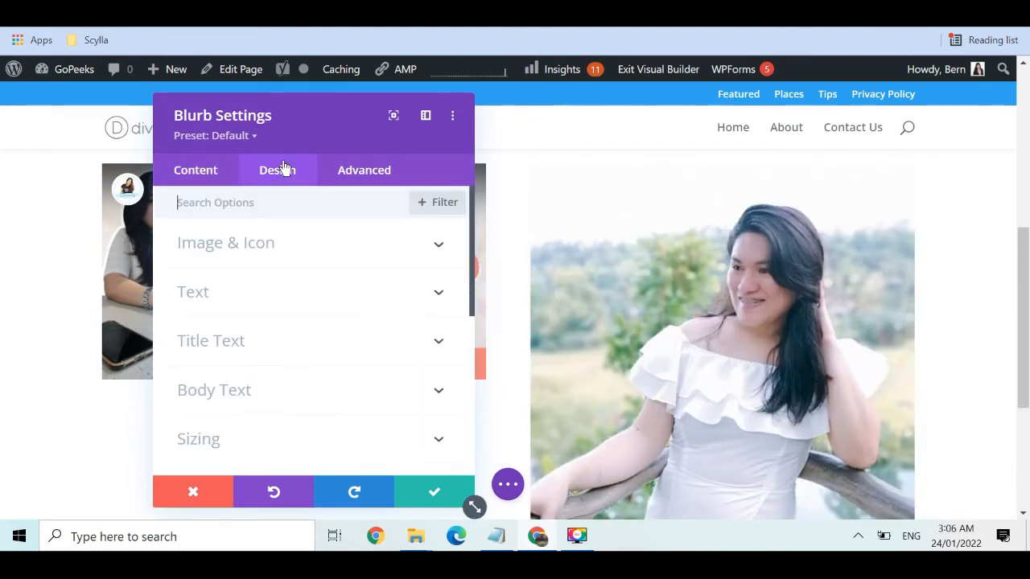
{"action": "left_click", "coordinate": [297, 442]}
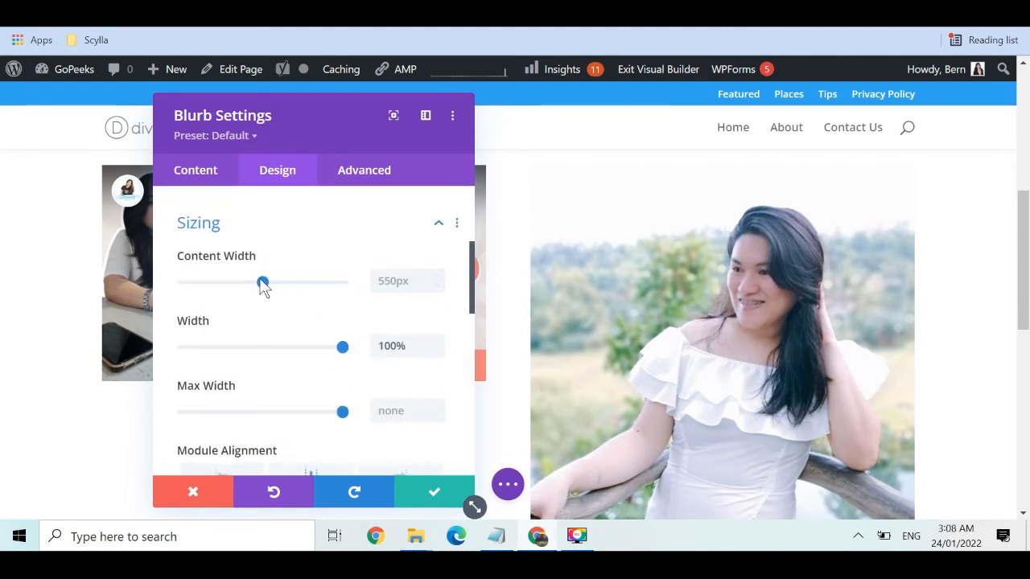
{"action": "left_click_drag", "start_coordinate": [262, 284], "coordinate": [228, 283]}
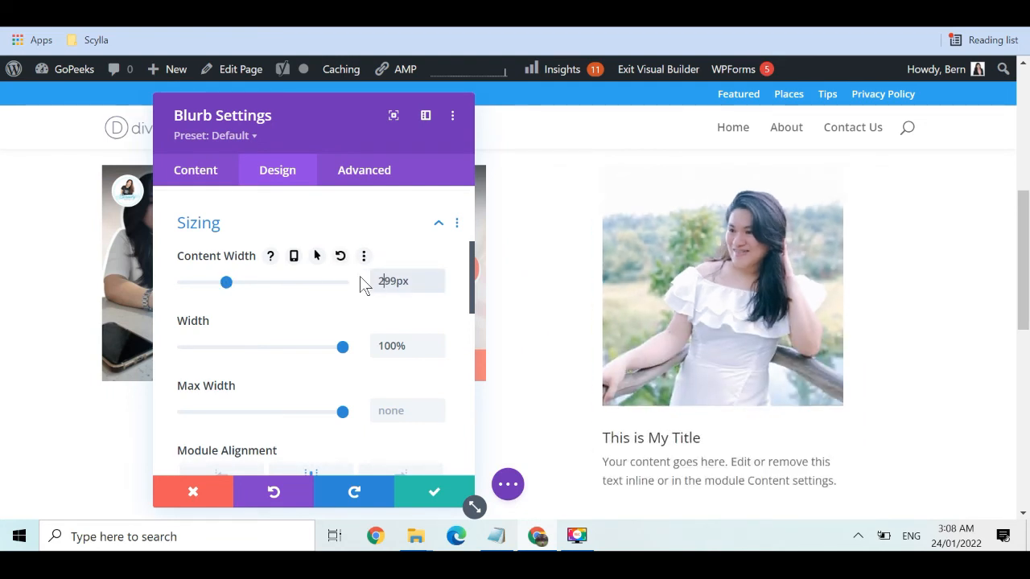
{"action": "key", "text": "BackSpace"}
{"action": "key", "text": "BackSpace"}
{"action": "type", "text": "00"}
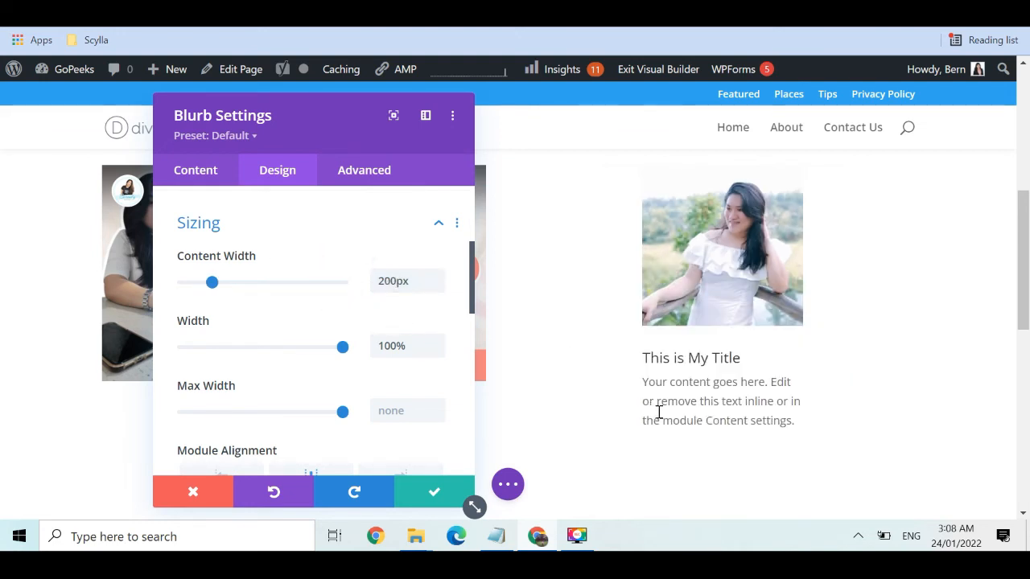
{"action": "left_click", "coordinate": [429, 498]}
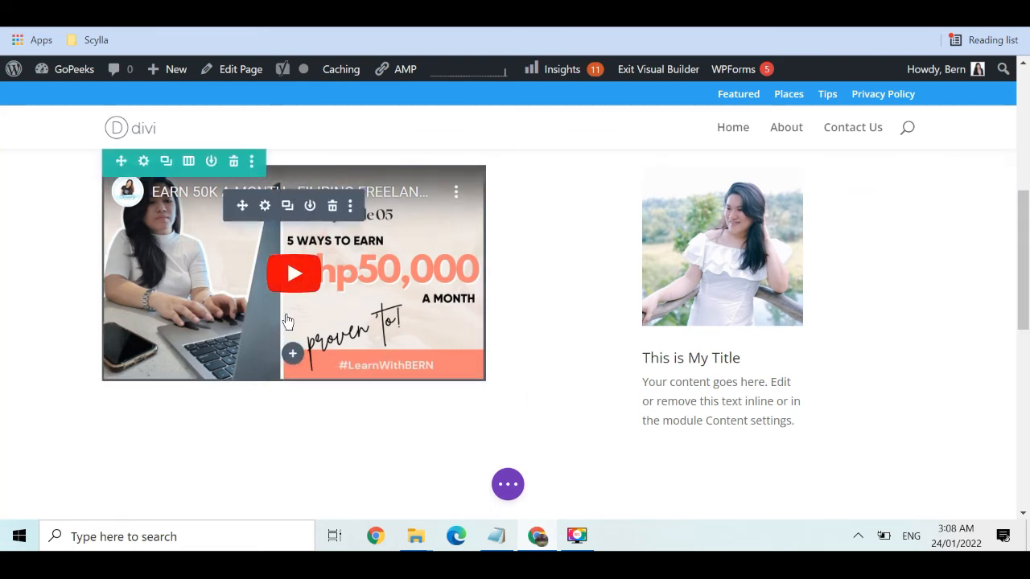
Insert a Button module under the video and select its 'Click Here' label text
{"action": "left_click", "coordinate": [293, 355]}
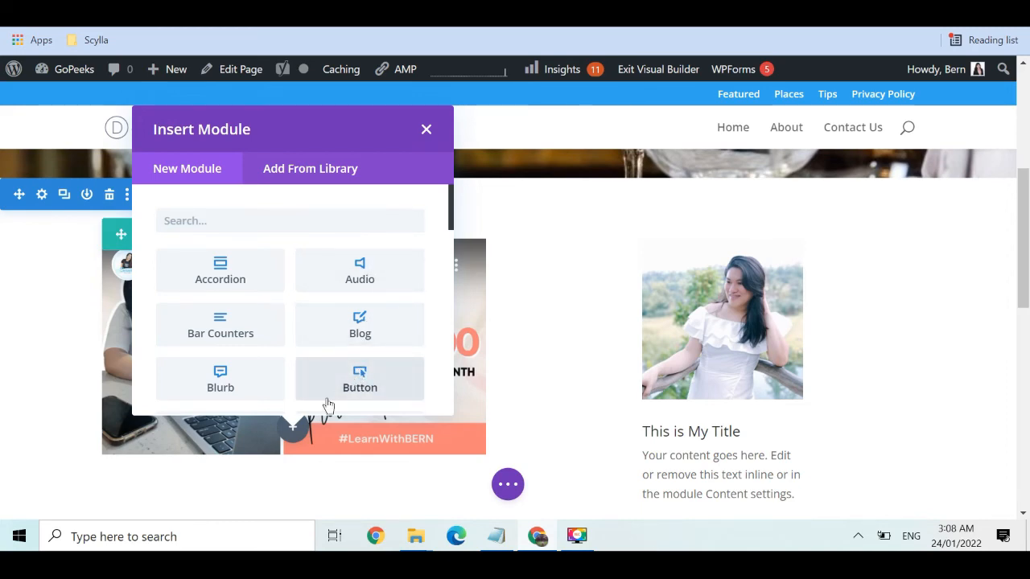
{"action": "scroll", "coordinate": [322, 402], "scroll_direction": "down", "scroll_amount": 10}
{"action": "left_click_drag", "start_coordinate": [307, 421], "coordinate": [375, 332]}
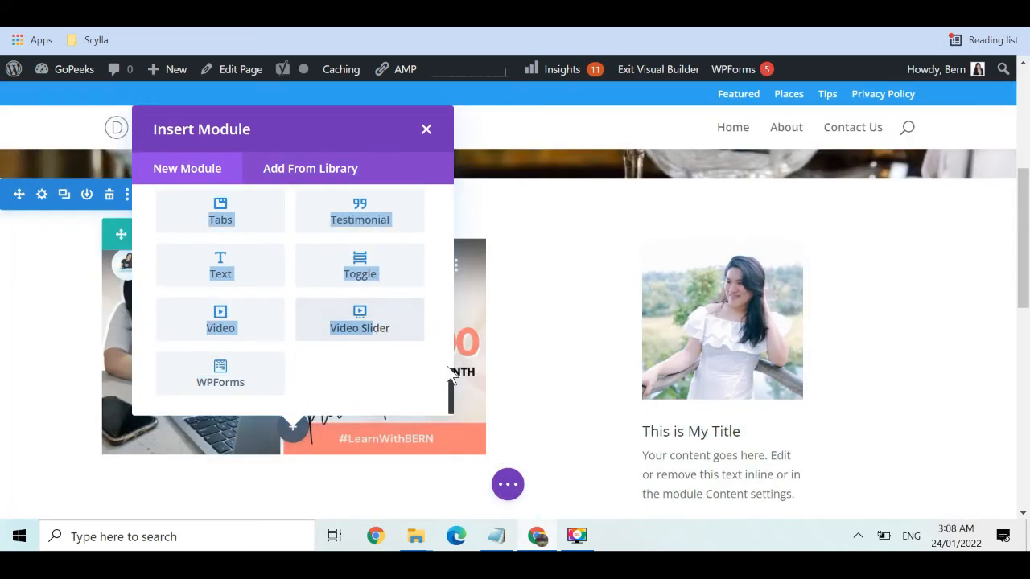
{"action": "left_click_drag", "start_coordinate": [452, 352], "coordinate": [448, 234]}
{"action": "left_click", "coordinate": [366, 254]}
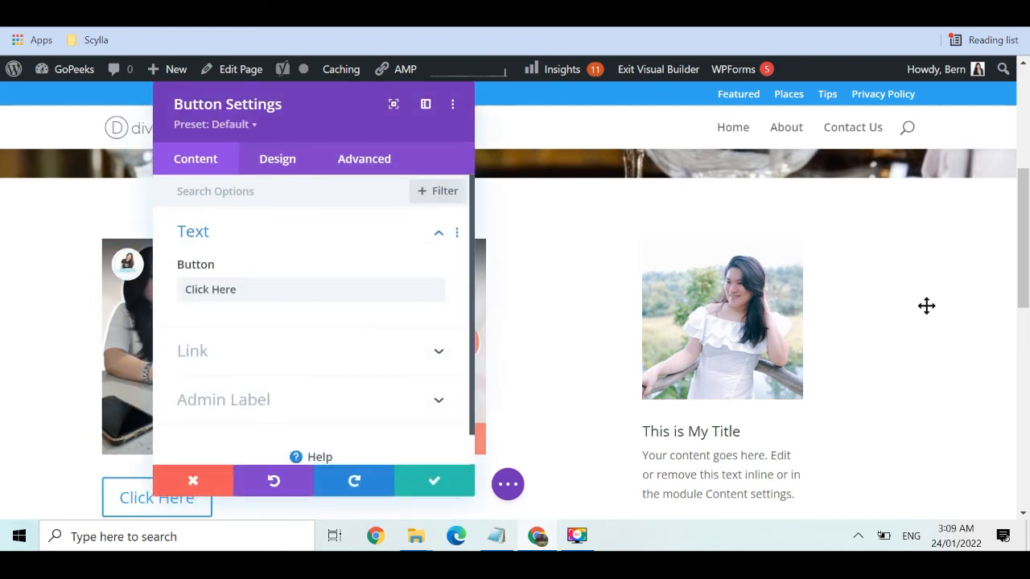
{"action": "left_click_drag", "start_coordinate": [1024, 250], "coordinate": [1025, 260]}
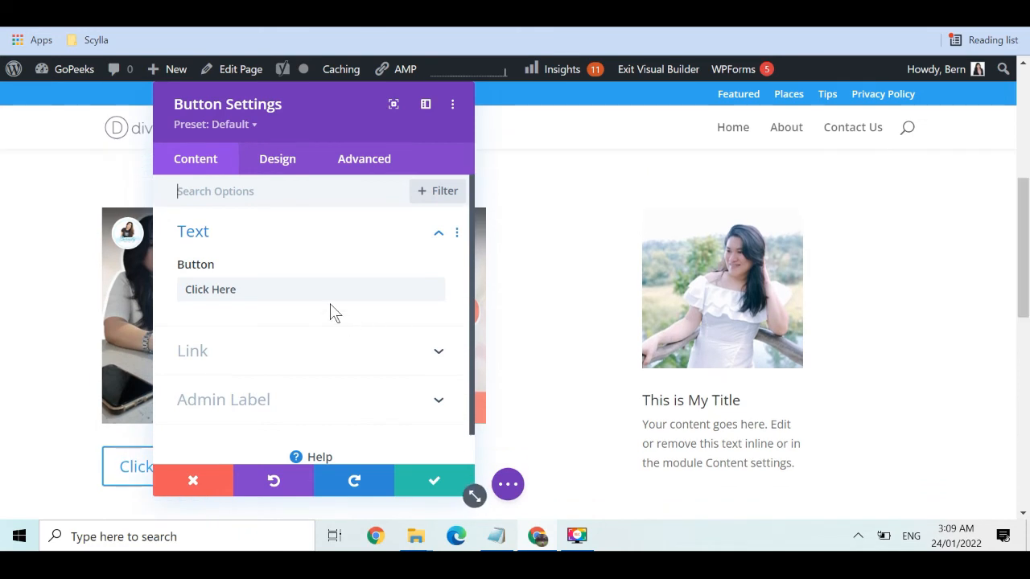
{"action": "left_click_drag", "start_coordinate": [302, 289], "coordinate": [76, 272]}
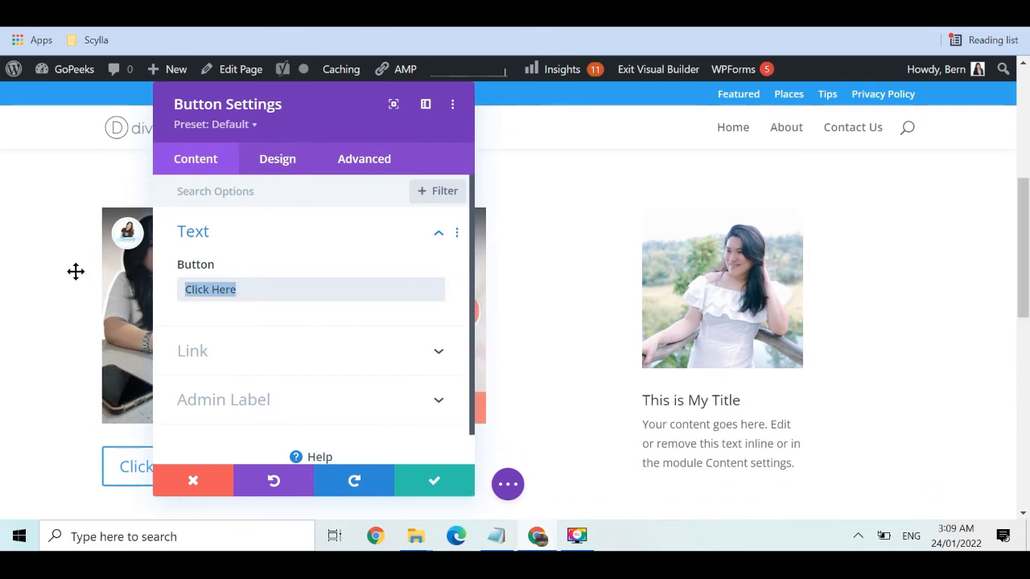
Change the button label to 'Visit Here' and set its link URL to #
{"action": "type", "text": "D"}
{"action": "key", "text": "BackSpace"}
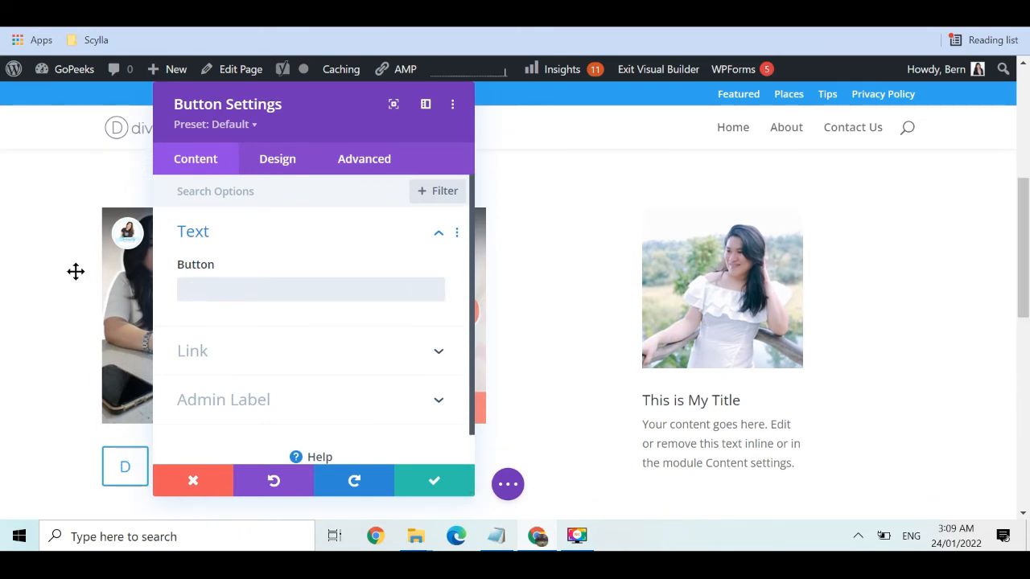
{"action": "type", "text": "Visit Here"}
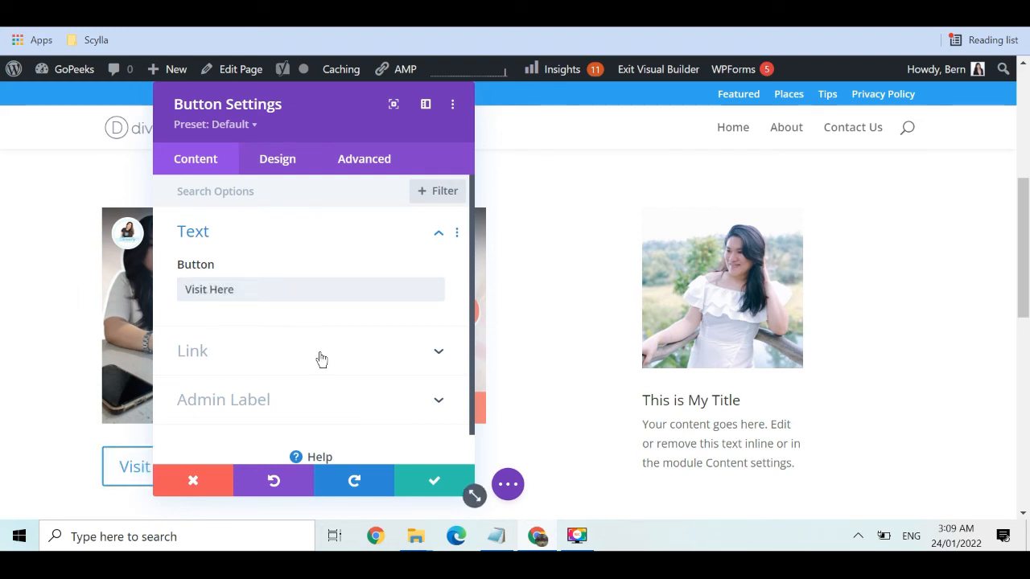
{"action": "left_click", "coordinate": [306, 352]}
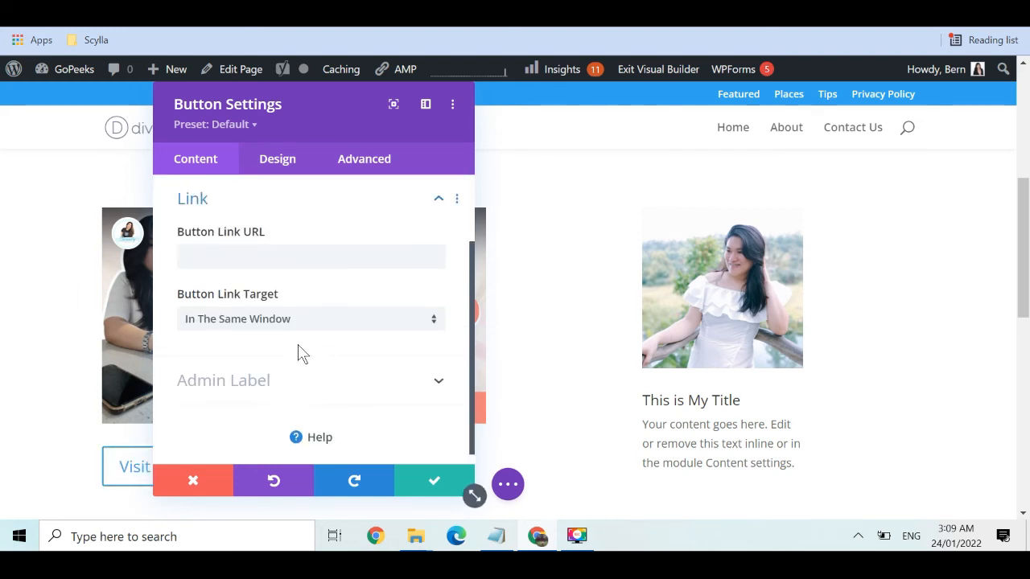
{"action": "left_click", "coordinate": [266, 249]}
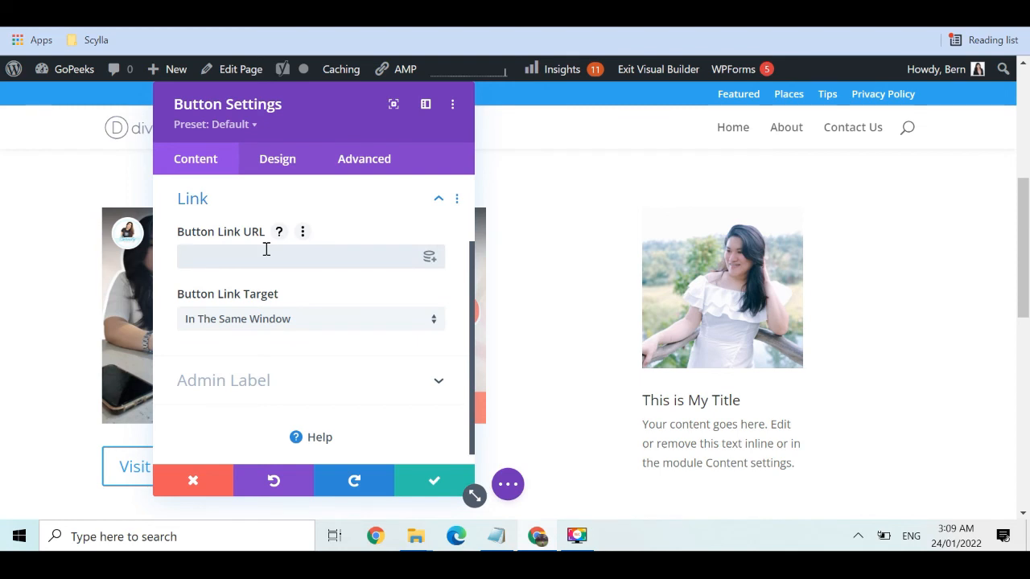
{"action": "key", "text": "BackSpace"}
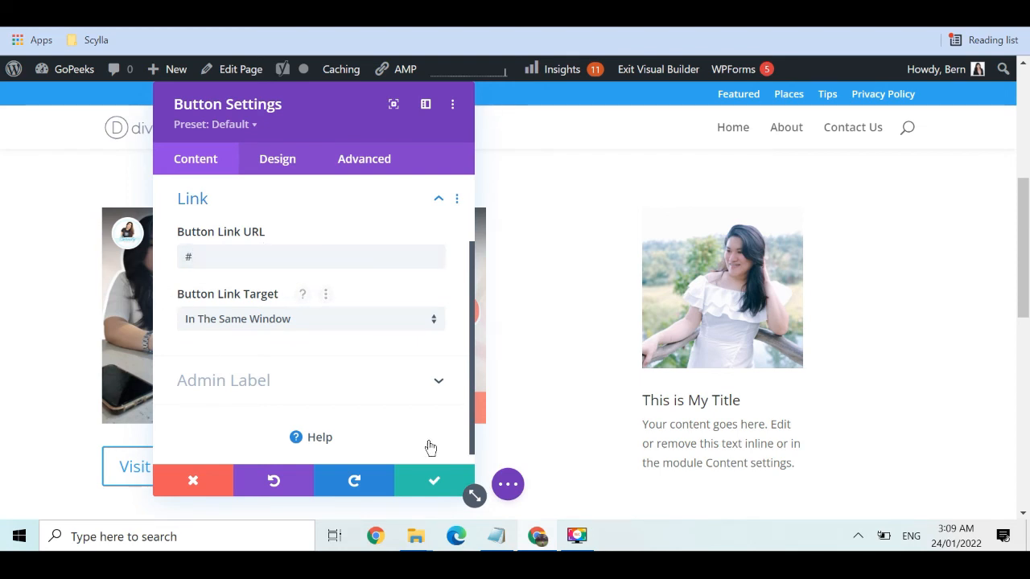
Center the button using the Design tab's Alignment options
{"action": "left_click", "coordinate": [281, 170]}
{"action": "left_click", "coordinate": [423, 240]}
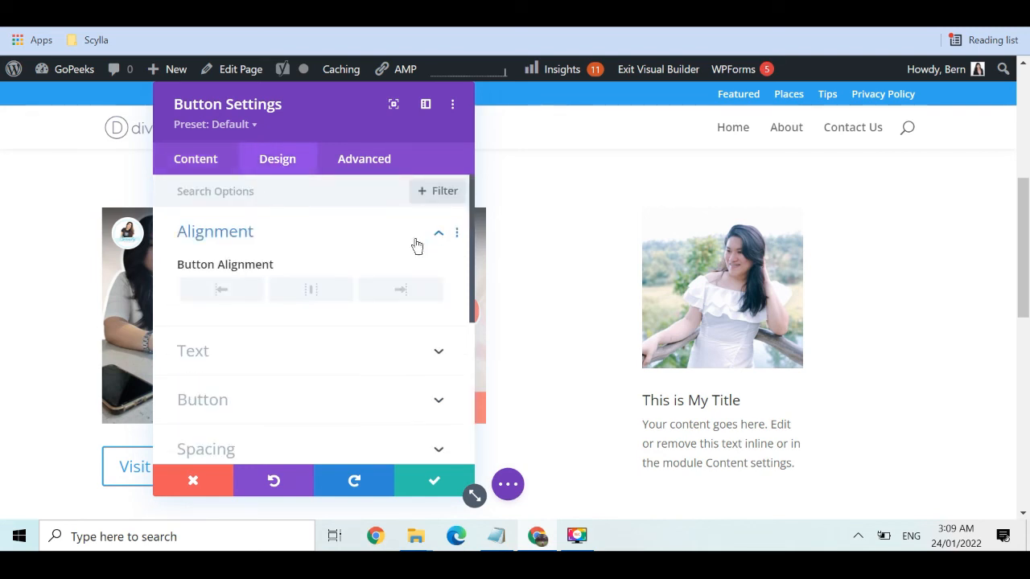
{"action": "left_click", "coordinate": [314, 295]}
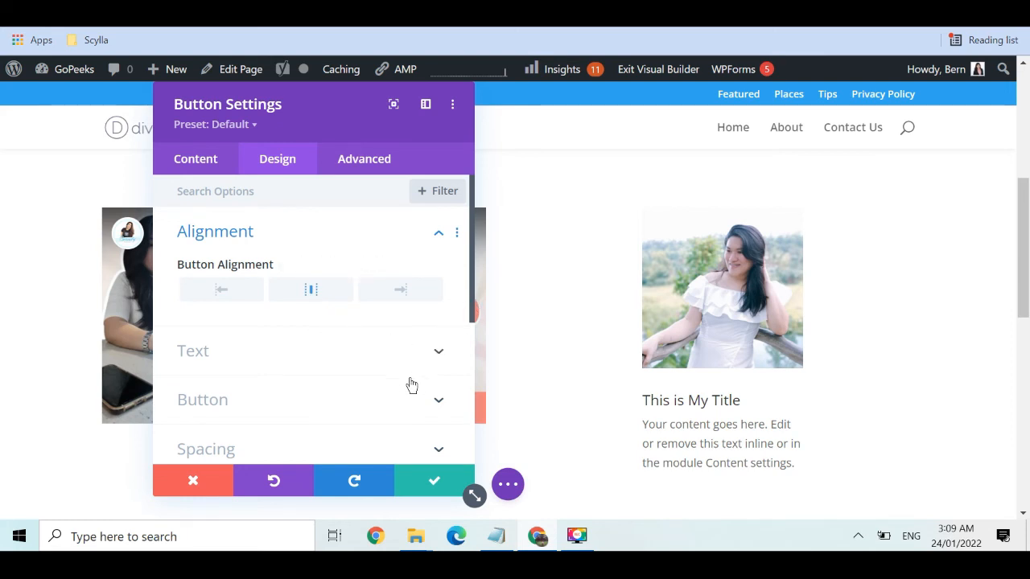
{"action": "left_click", "coordinate": [411, 402]}
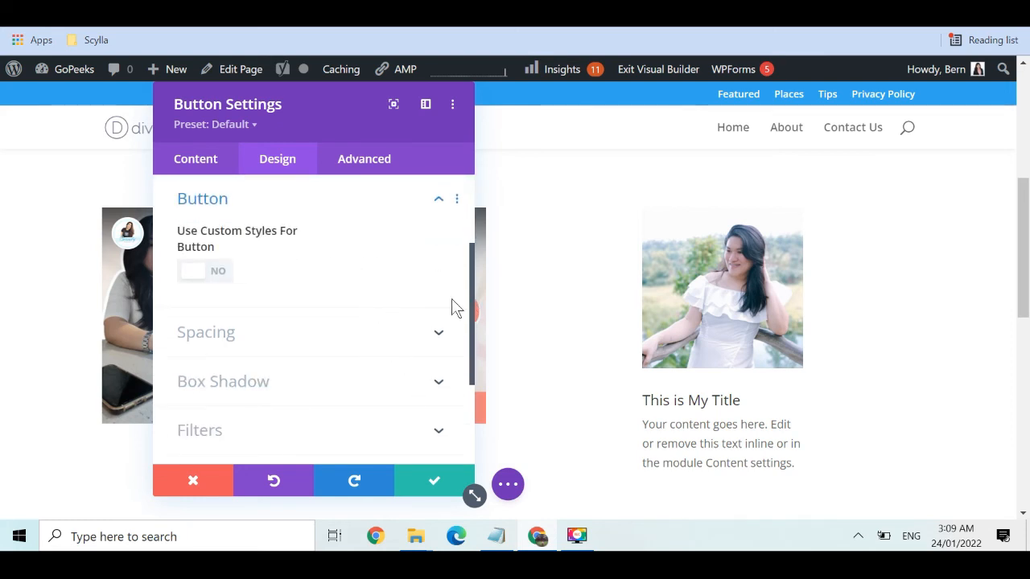
{"action": "left_click_drag", "start_coordinate": [472, 294], "coordinate": [473, 202]}
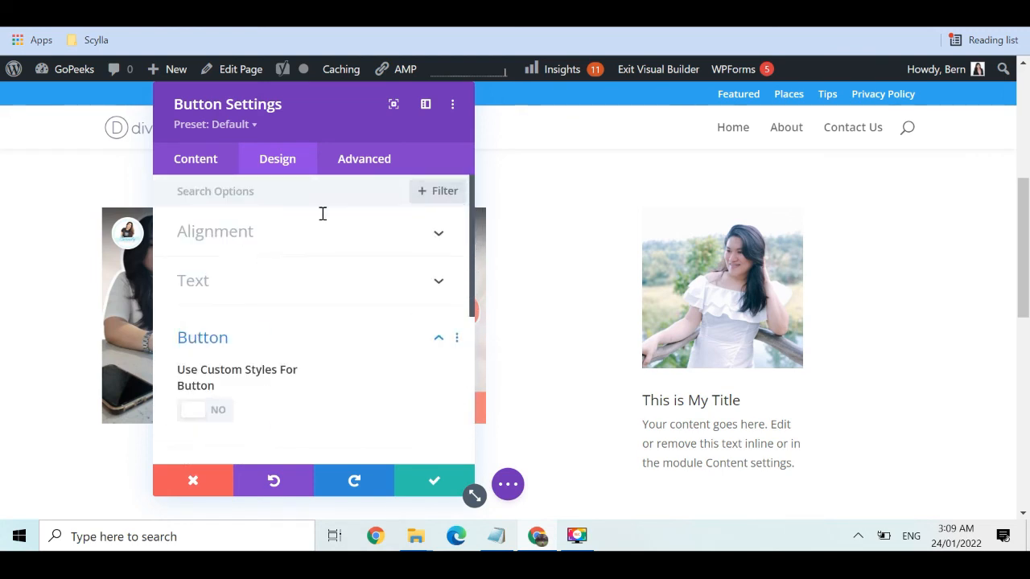
Give the button custom styles with white text and a #0C71C3 blue background, then save
{"action": "left_click", "coordinate": [214, 419]}
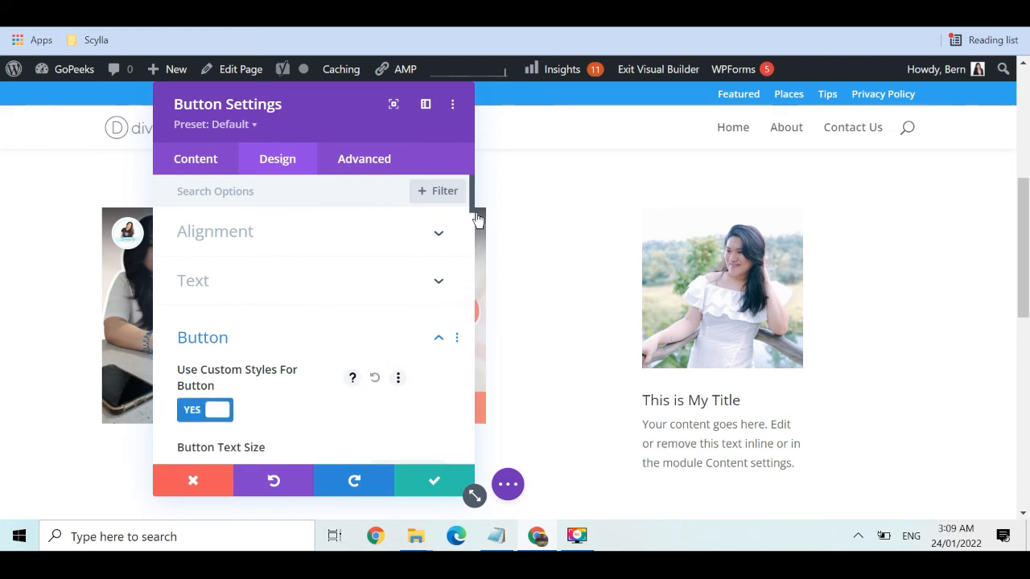
{"action": "left_click_drag", "start_coordinate": [472, 199], "coordinate": [473, 235]}
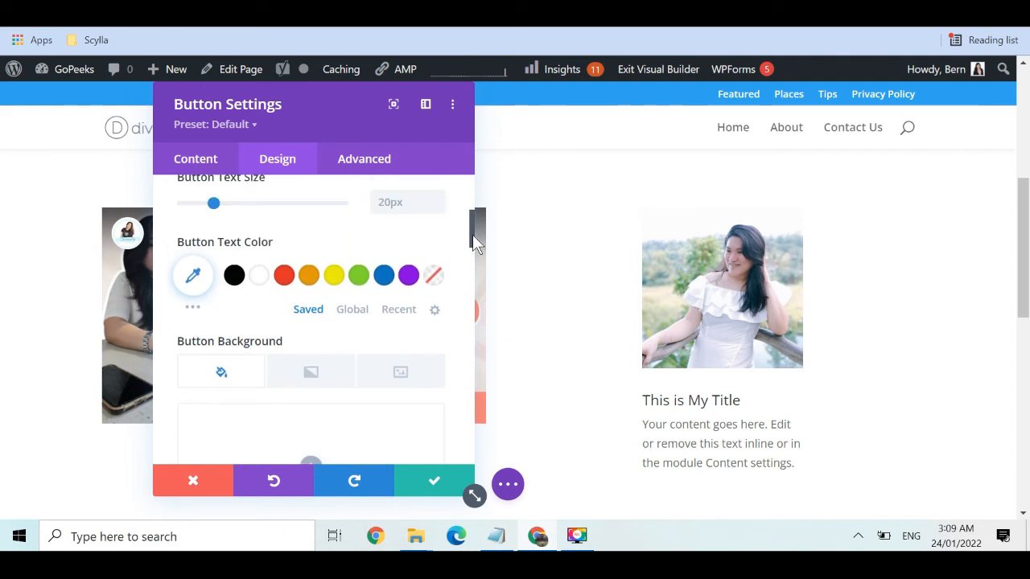
{"action": "left_click", "coordinate": [259, 276]}
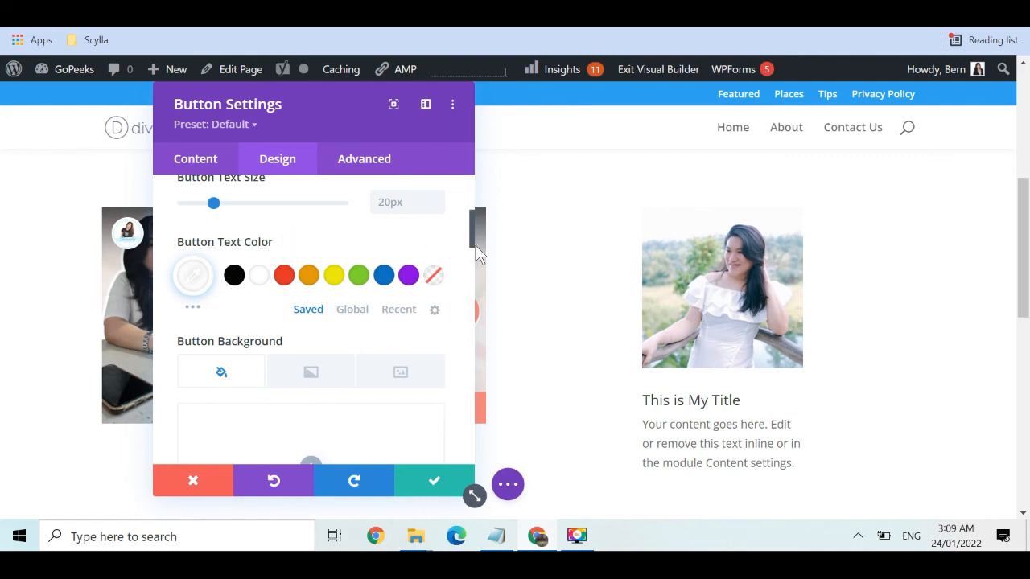
{"action": "left_click_drag", "start_coordinate": [473, 244], "coordinate": [469, 271]}
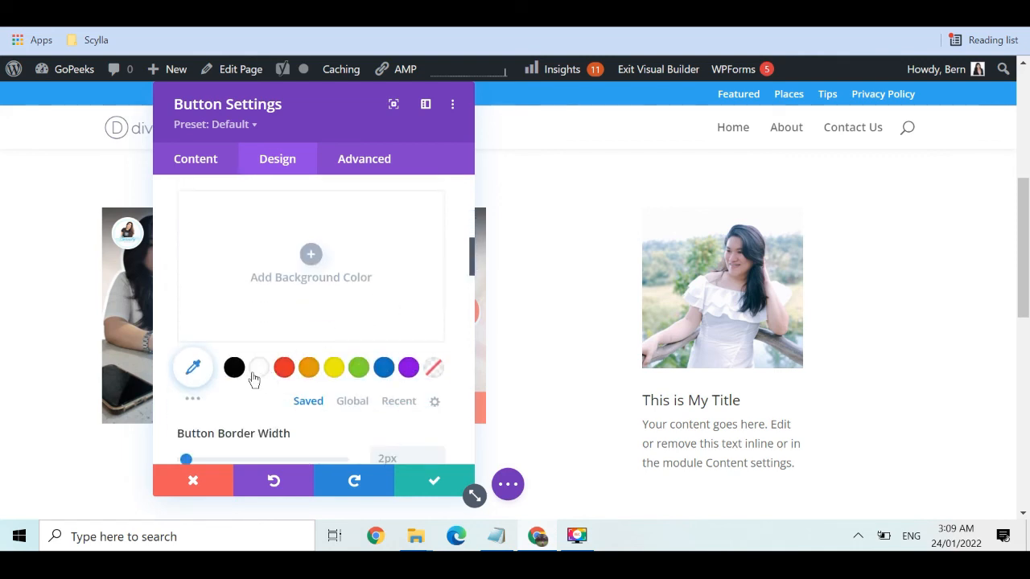
{"action": "left_click", "coordinate": [384, 367]}
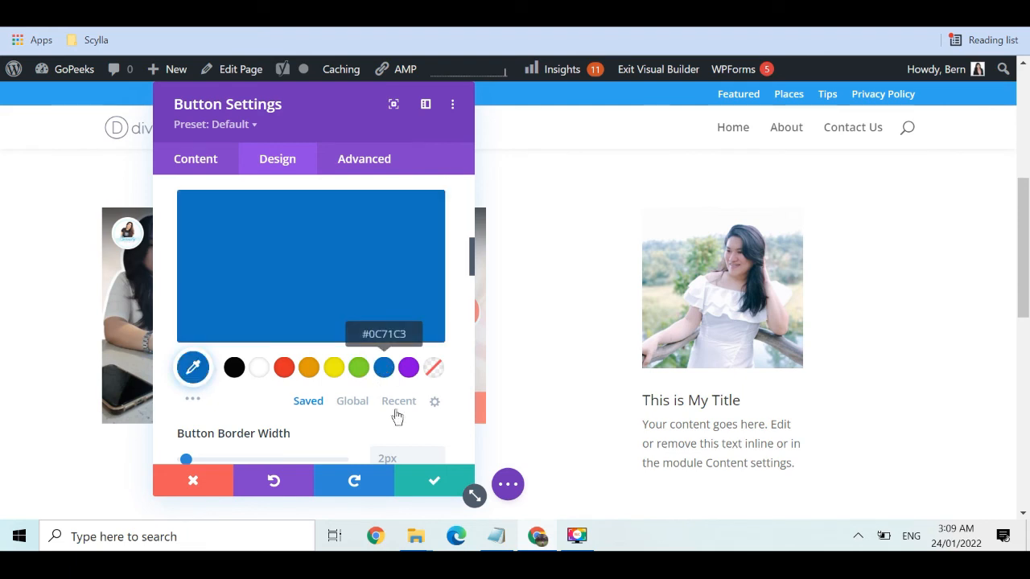
{"action": "left_click", "coordinate": [433, 482]}
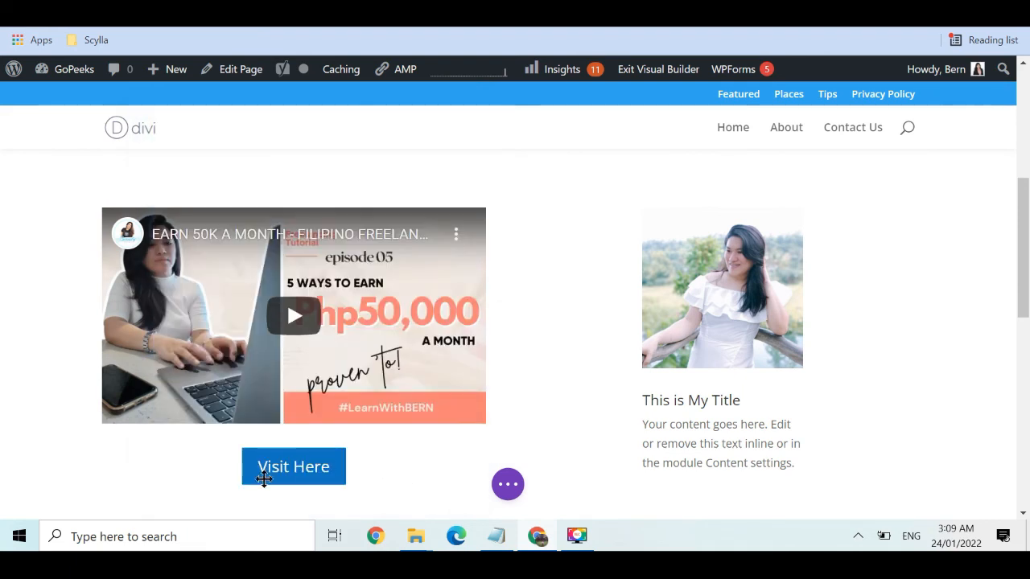
{"action": "mouse_move", "coordinate": [1027, 241]}
{"action": "left_mouse_down"}
{"action": "mouse_move", "coordinate": [1028, 285]}
{"action": "mouse_move", "coordinate": [1023, 121]}
{"action": "mouse_move", "coordinate": [1028, 257]}
{"action": "left_mouse_up"}
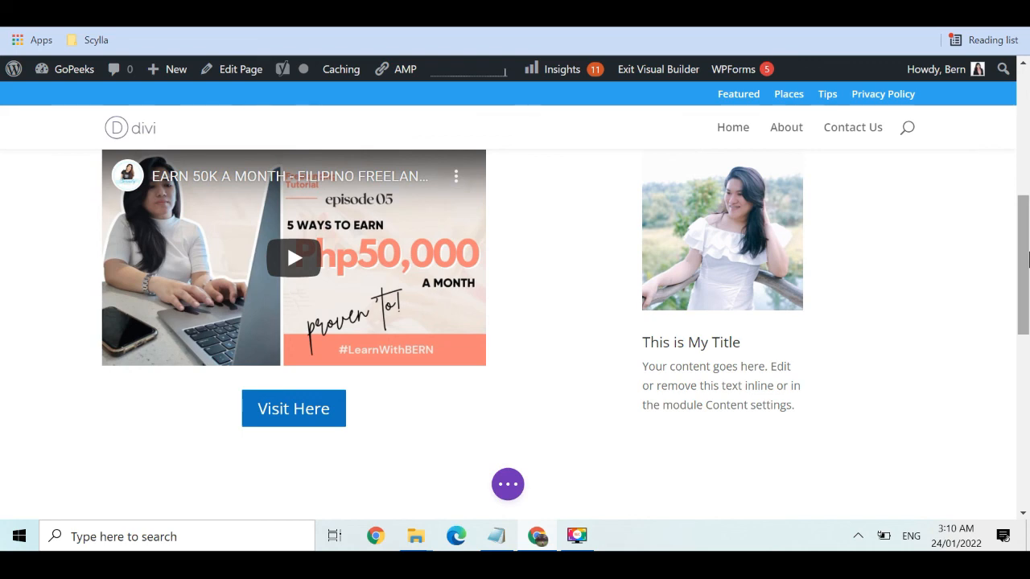
{"action": "left_click_drag", "start_coordinate": [1028, 258], "coordinate": [1027, 310]}
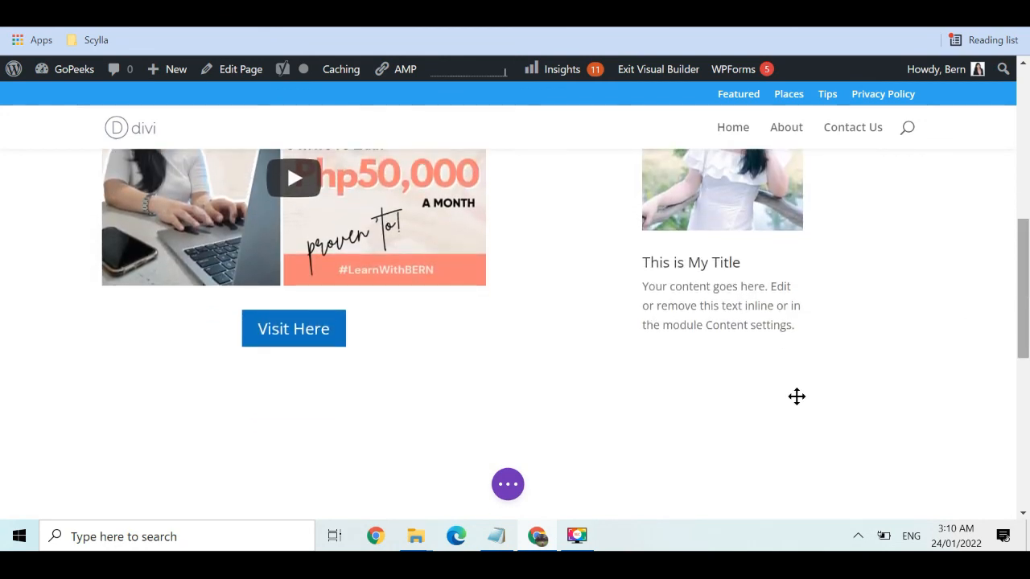
Save the Home page layout from the builder's page actions and return to the WordPress dashboard
{"action": "left_click", "coordinate": [508, 484]}
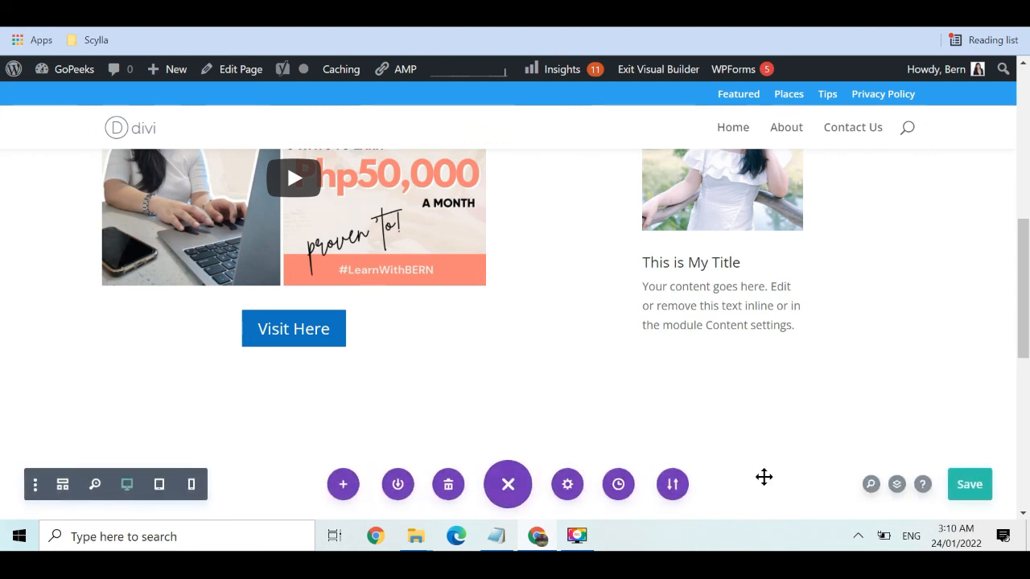
{"action": "left_click", "coordinate": [969, 484]}
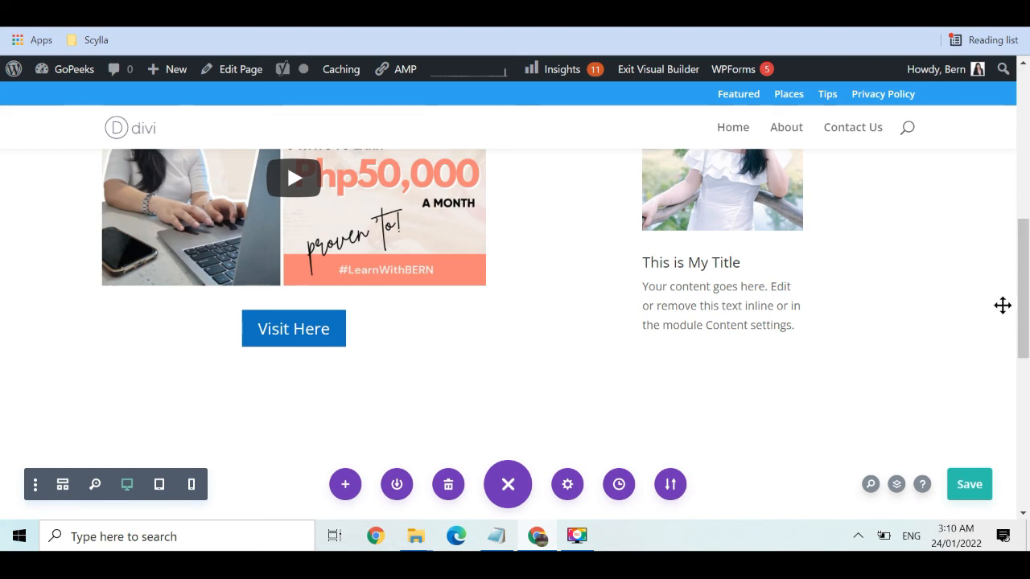
{"action": "left_click_drag", "start_coordinate": [1023, 305], "coordinate": [1027, 115]}
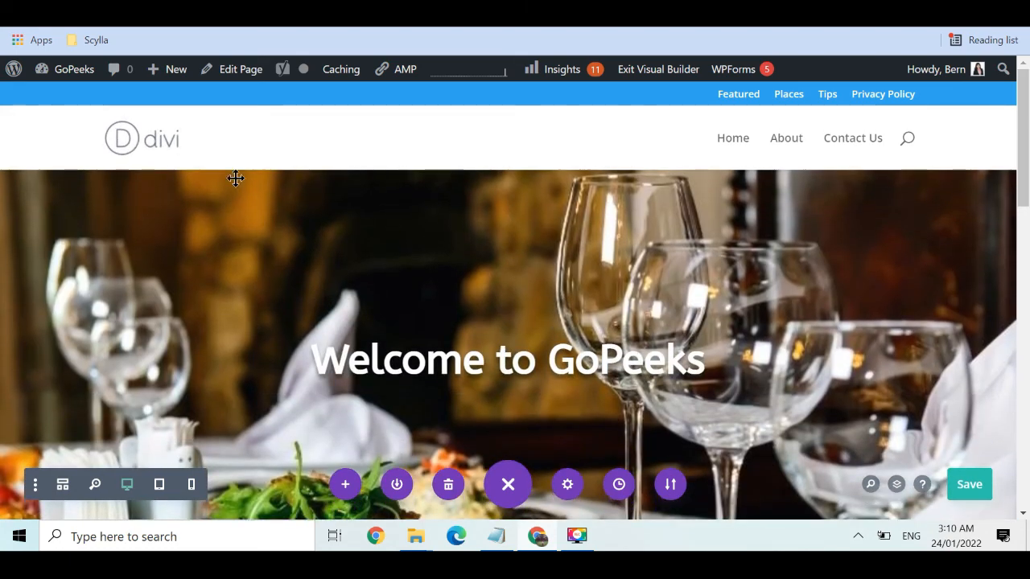
{"action": "left_click", "coordinate": [13, 74]}
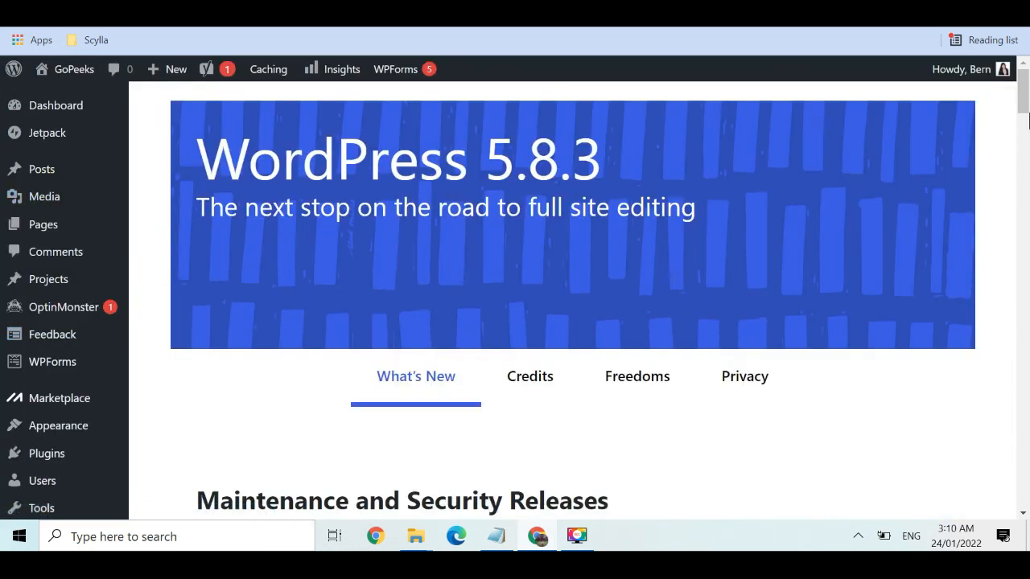
In Settings > Reading, choose 'A static page' with Home as the homepage and save
{"action": "left_click", "coordinate": [1027, 119]}
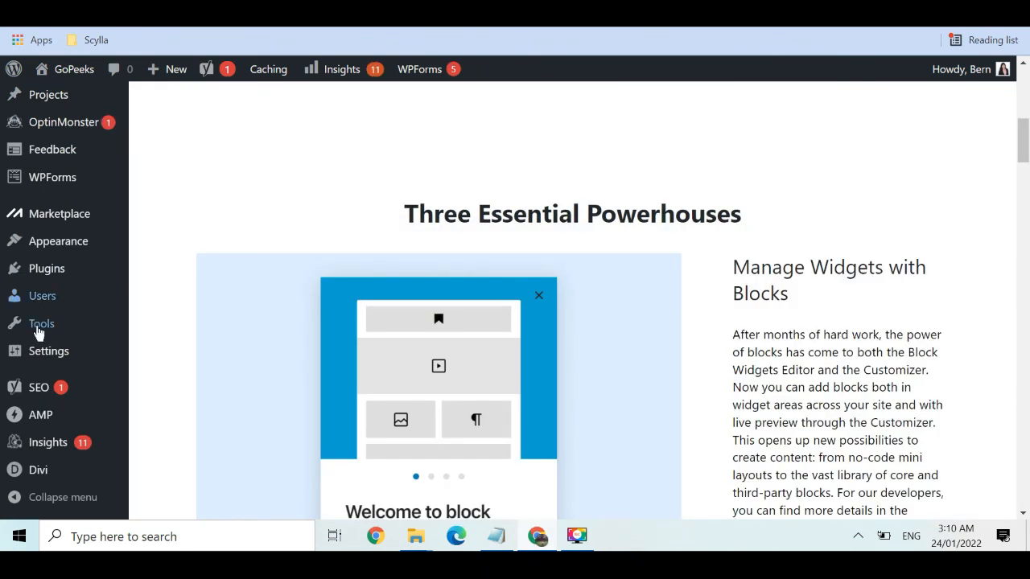
{"action": "mouse_move", "coordinate": [43, 361]}
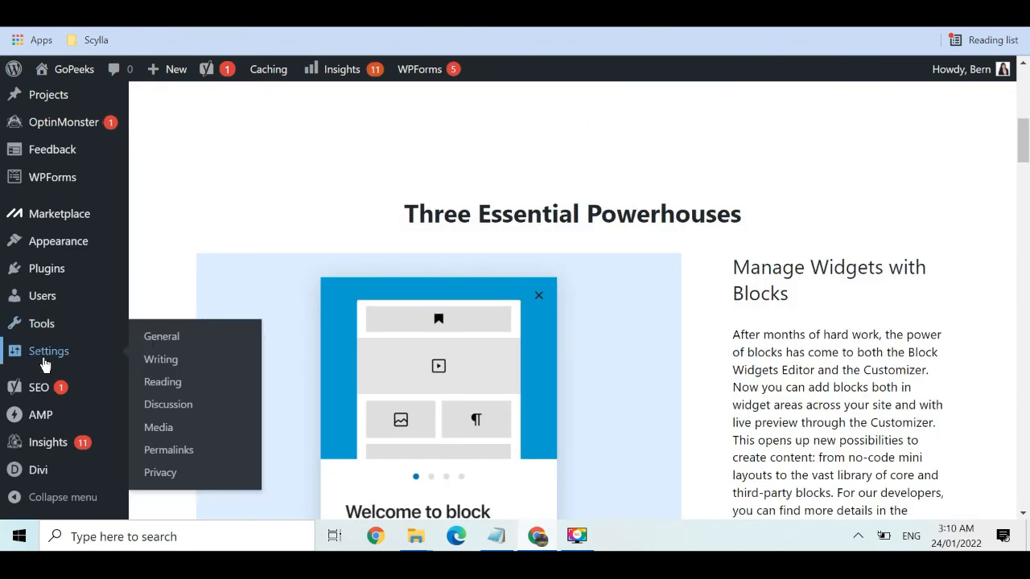
{"action": "left_click", "coordinate": [173, 385]}
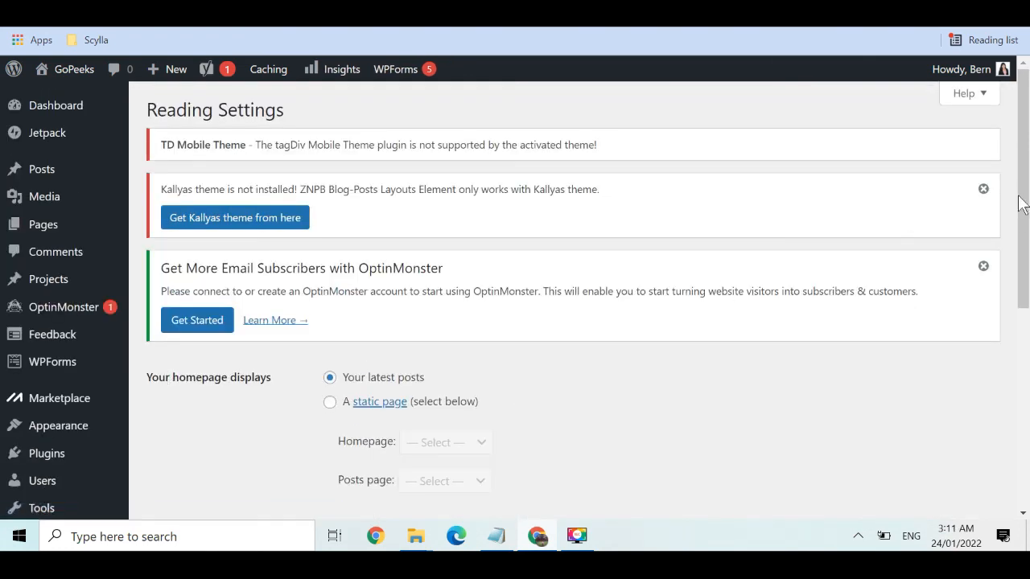
{"action": "scroll", "coordinate": [1027, 176], "scroll_direction": "down", "scroll_amount": 2}
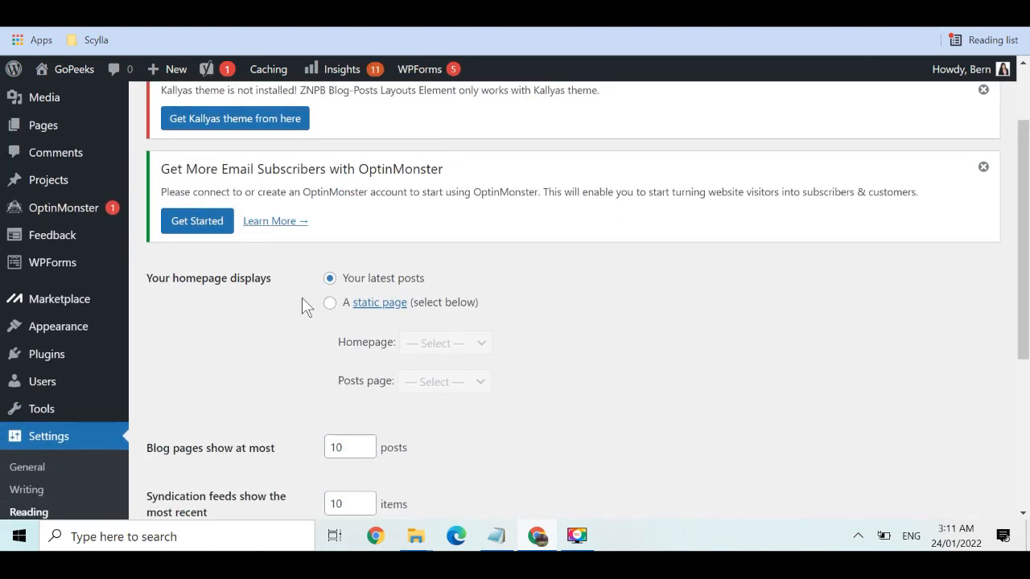
{"action": "left_click", "coordinate": [330, 302]}
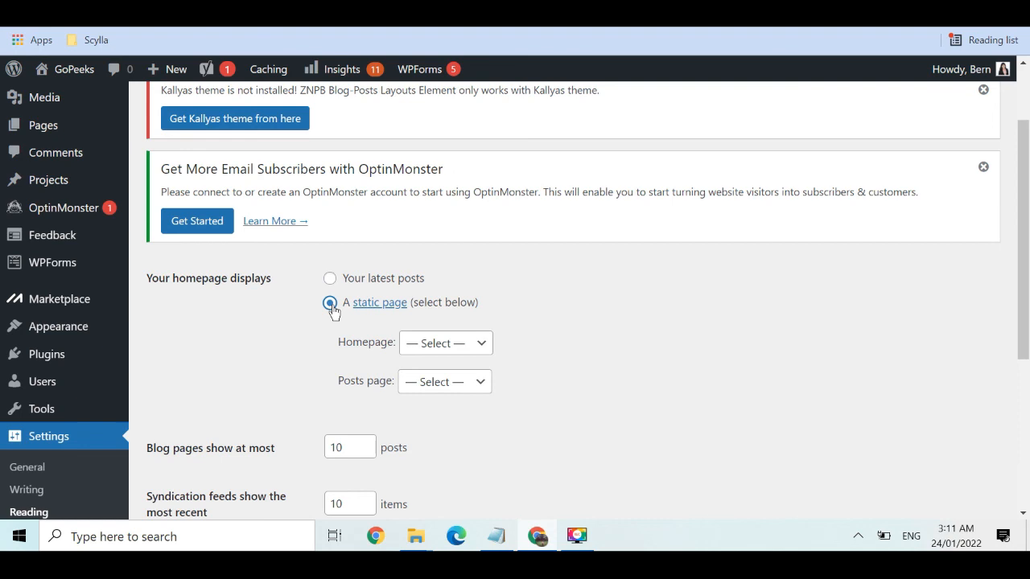
{"action": "left_click", "coordinate": [468, 350]}
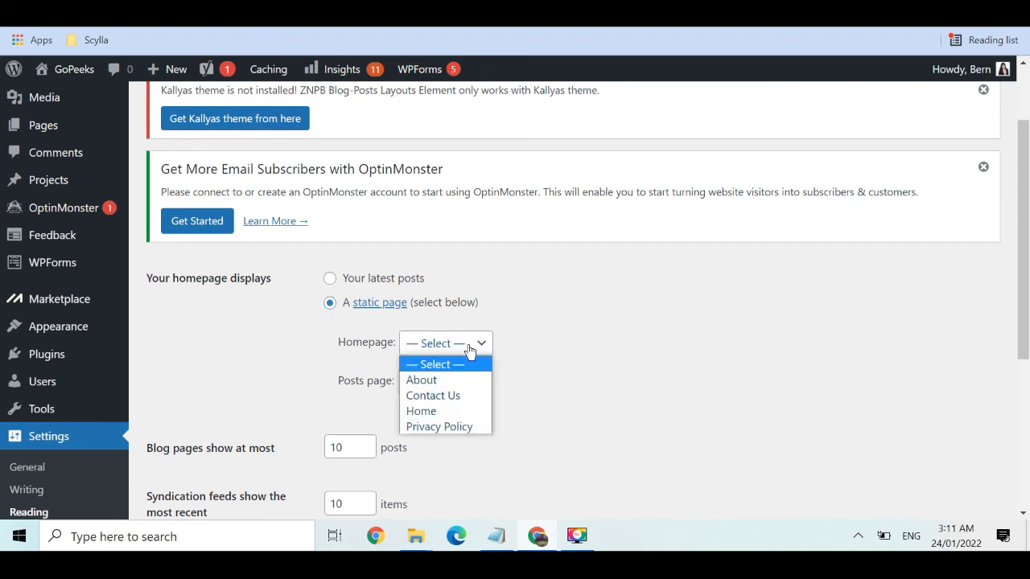
{"action": "left_click", "coordinate": [421, 411]}
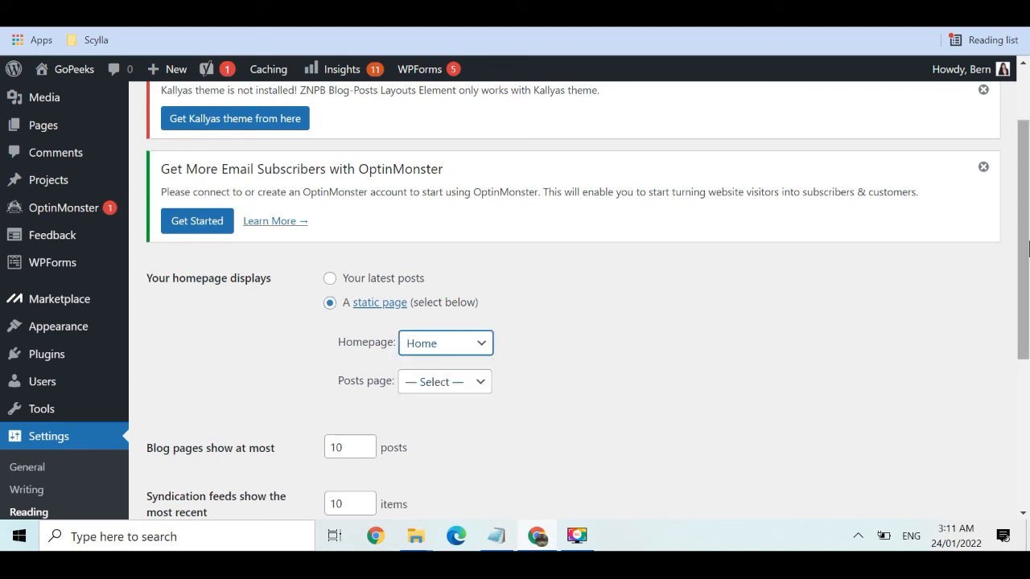
{"action": "left_click_drag", "start_coordinate": [1029, 248], "coordinate": [1029, 395]}
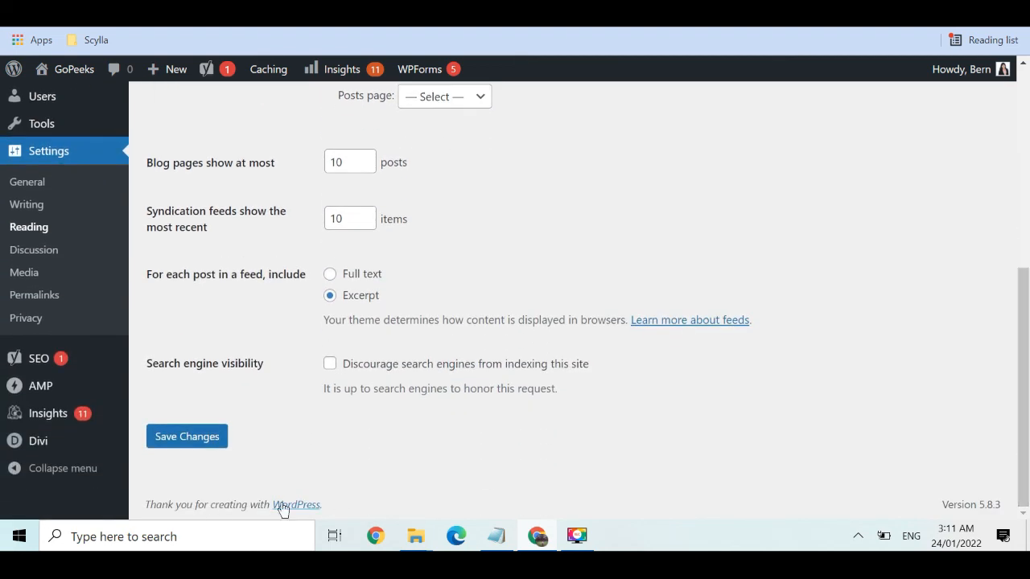
{"action": "left_click", "coordinate": [184, 437]}
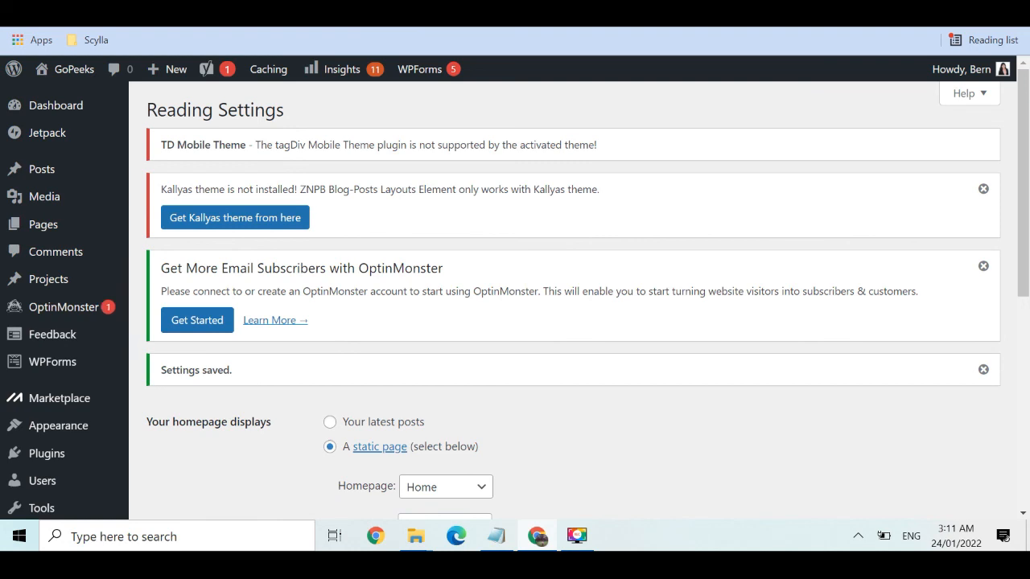
Load gopeeks.com and scroll through the restaurant hero, YouTube video, photo blurb and Visit Here button
{"action": "type", "text": "gopeek"}
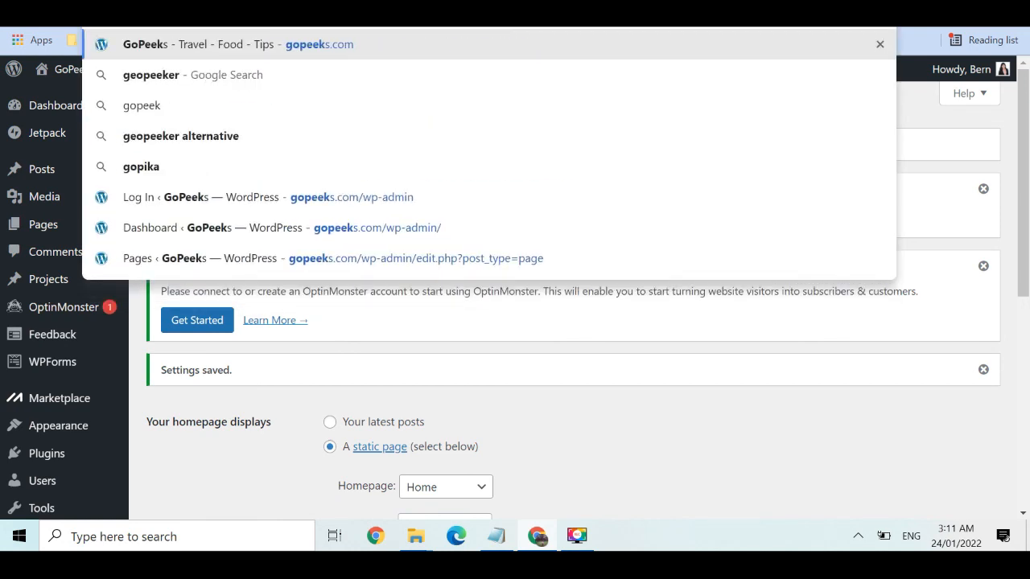
{"action": "type", "text": "s.com"}
{"action": "key", "text": "Return"}
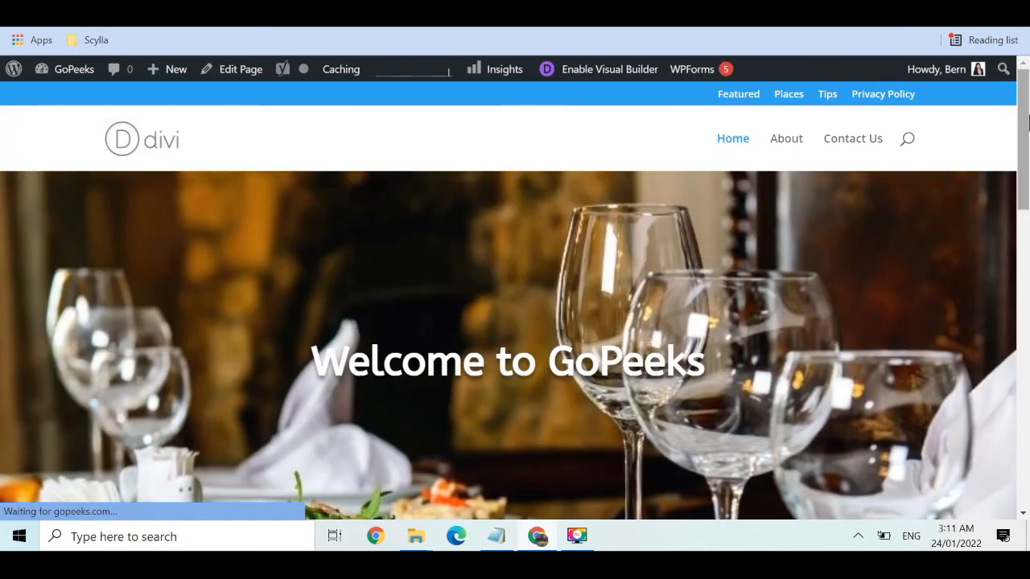
{"action": "left_click_drag", "start_coordinate": [1028, 120], "coordinate": [1027, 310]}
{"action": "scroll", "coordinate": [1005, 229], "scroll_direction": "up", "scroll_amount": 3}
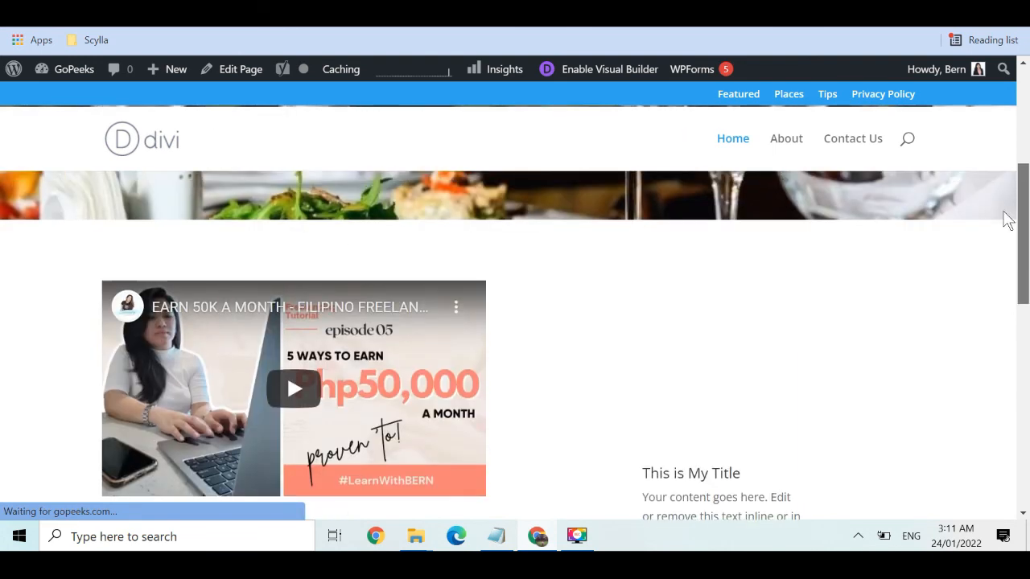
{"action": "scroll", "coordinate": [1004, 223], "scroll_direction": "down", "scroll_amount": 1}
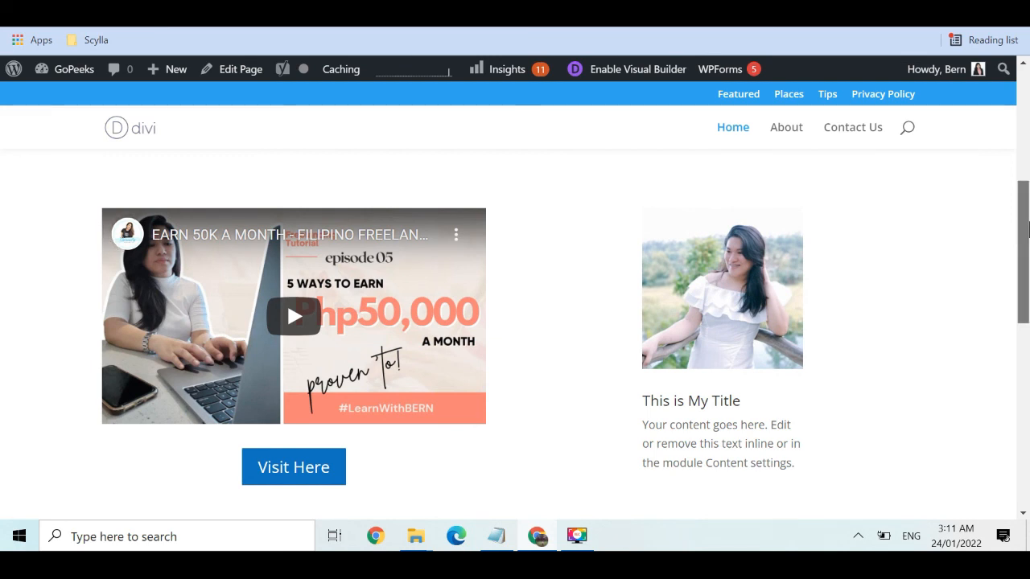
{"action": "mouse_move", "coordinate": [1027, 229]}
{"action": "left_mouse_down"}
{"action": "mouse_move", "coordinate": [1027, 206]}
{"action": "mouse_move", "coordinate": [1027, 231]}
{"action": "left_mouse_up"}
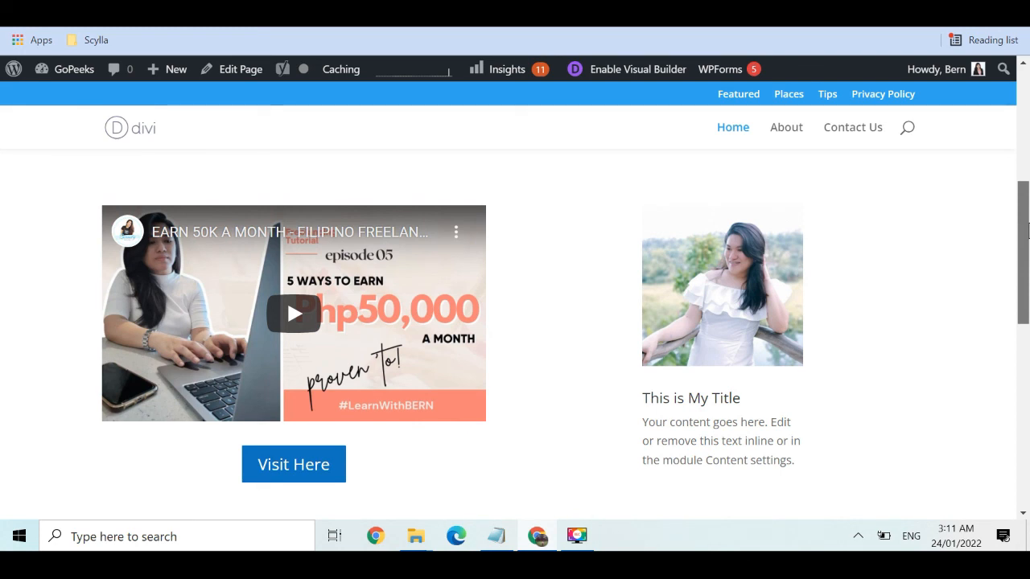
{"action": "left_click_drag", "start_coordinate": [1027, 231], "coordinate": [1027, 185]}
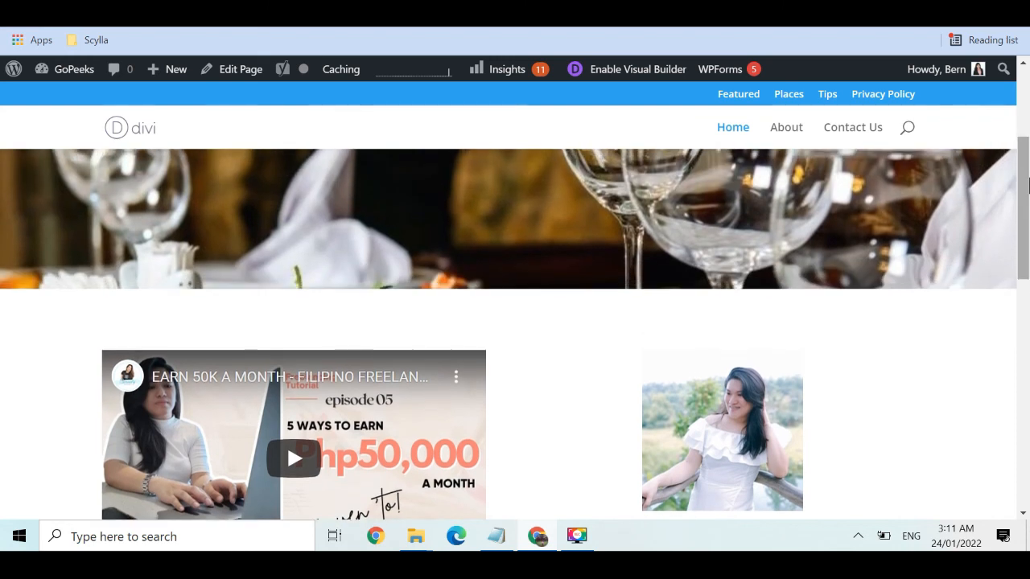